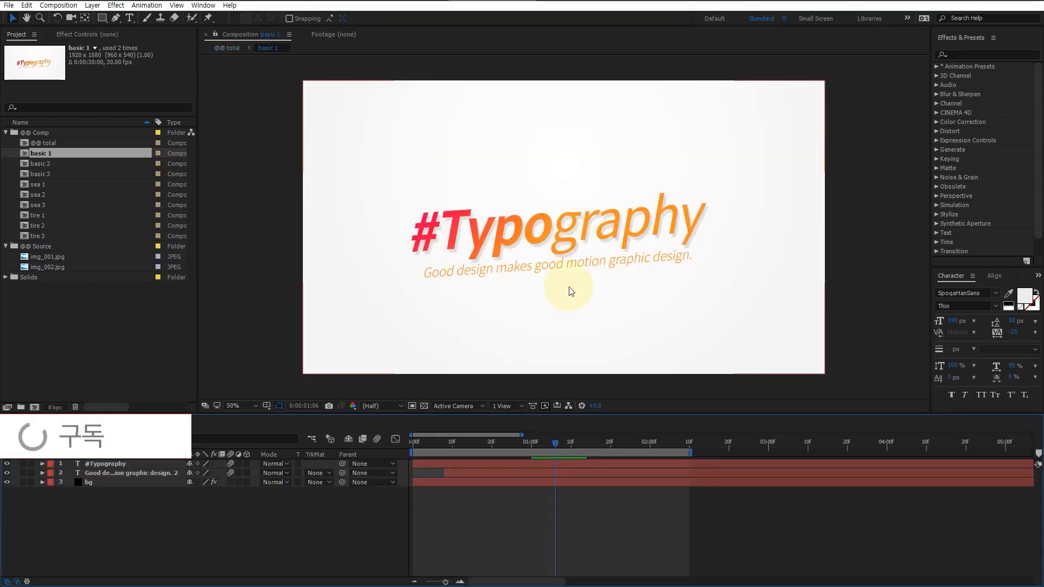
# Inspect the font family and style of the "#Typo" and "graphy" parts of the title text.
pyautogui.click(544, 222)
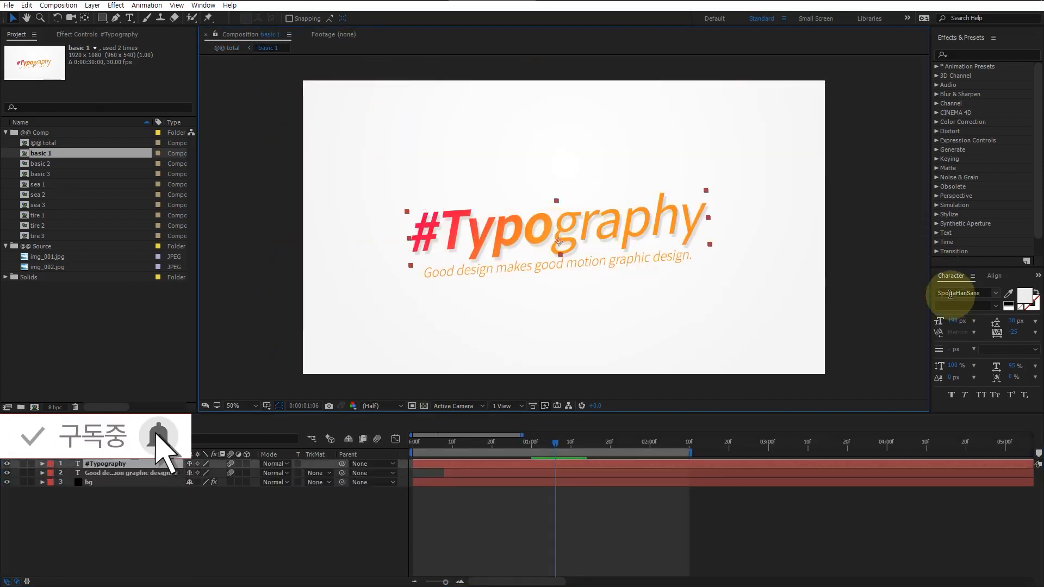
pyautogui.doubleClick(561, 224)
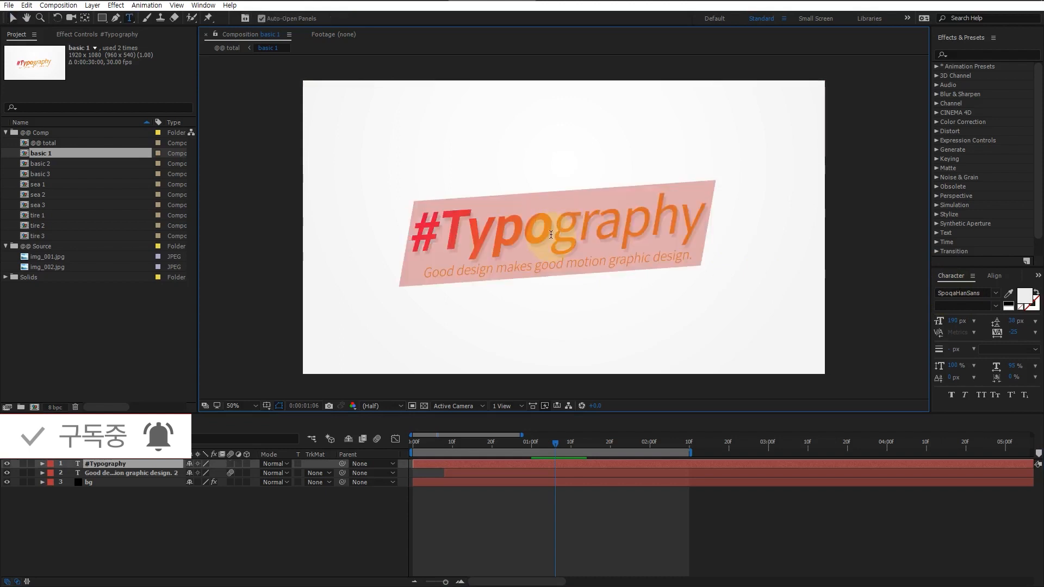
pyautogui.click(527, 225)
pyautogui.keyDown('shift'); pyautogui.click(465, 231); pyautogui.keyUp('shift')
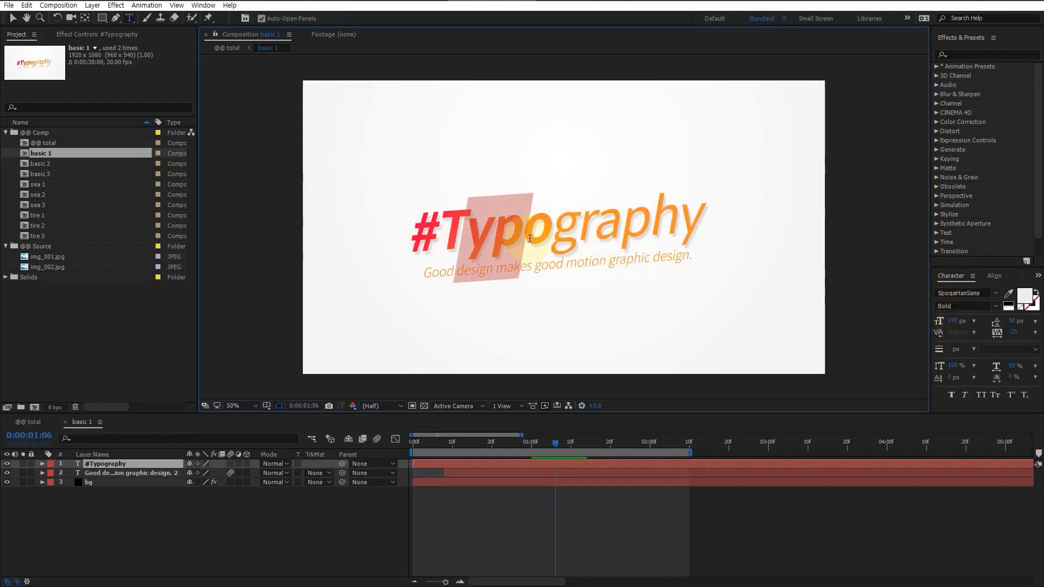
pyautogui.moveTo(553, 223); pyautogui.dragTo(727, 217)
pyautogui.click(966, 307)
pyautogui.click(960, 298)
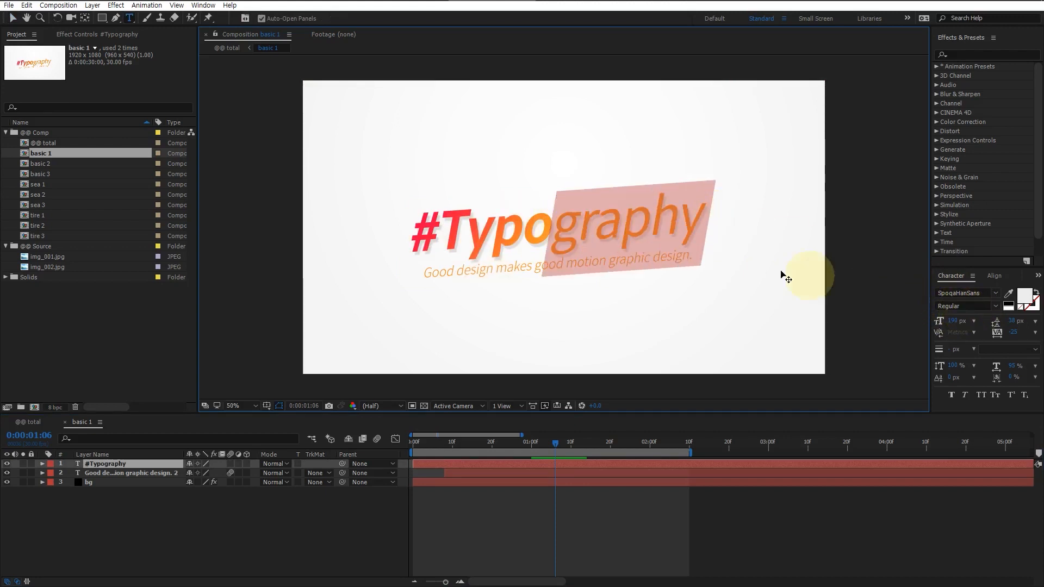
pyautogui.click(558, 223)
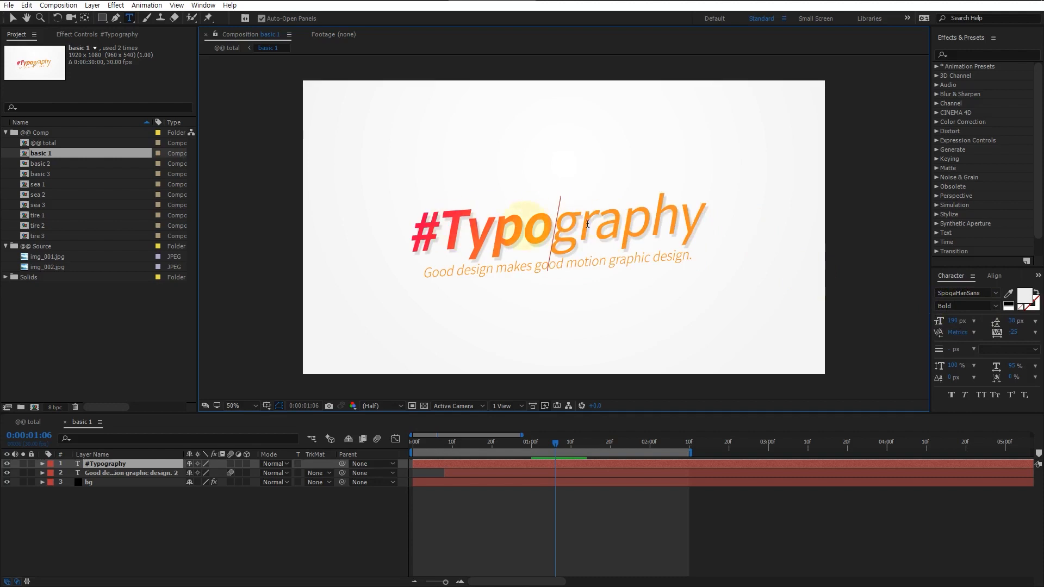
pyautogui.press('Escape')
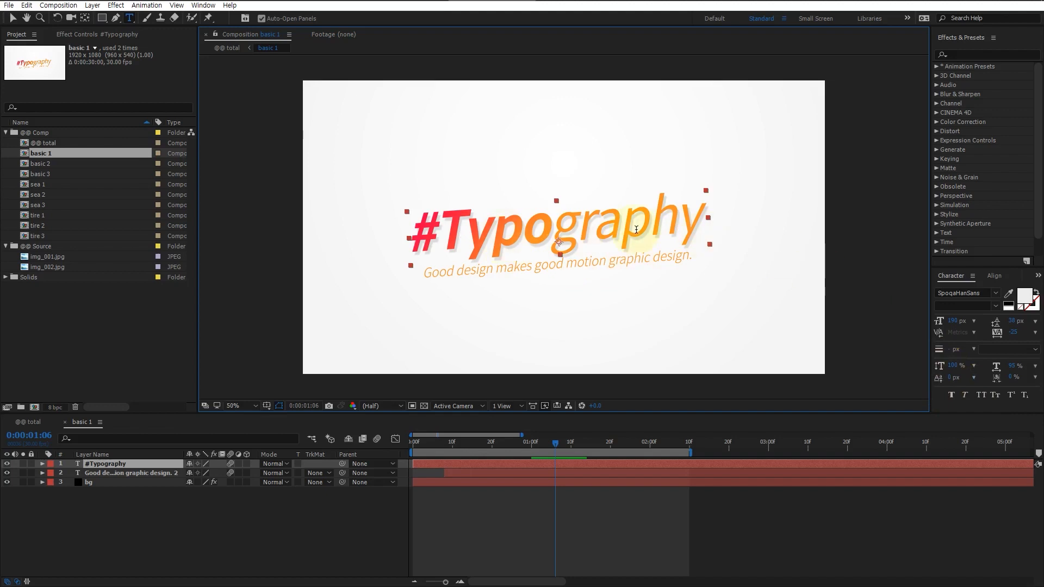
# Expand the #Typography layer's Text group and look over Animator 1, Animator 2 and Animator 3.
pyautogui.click(125, 465)
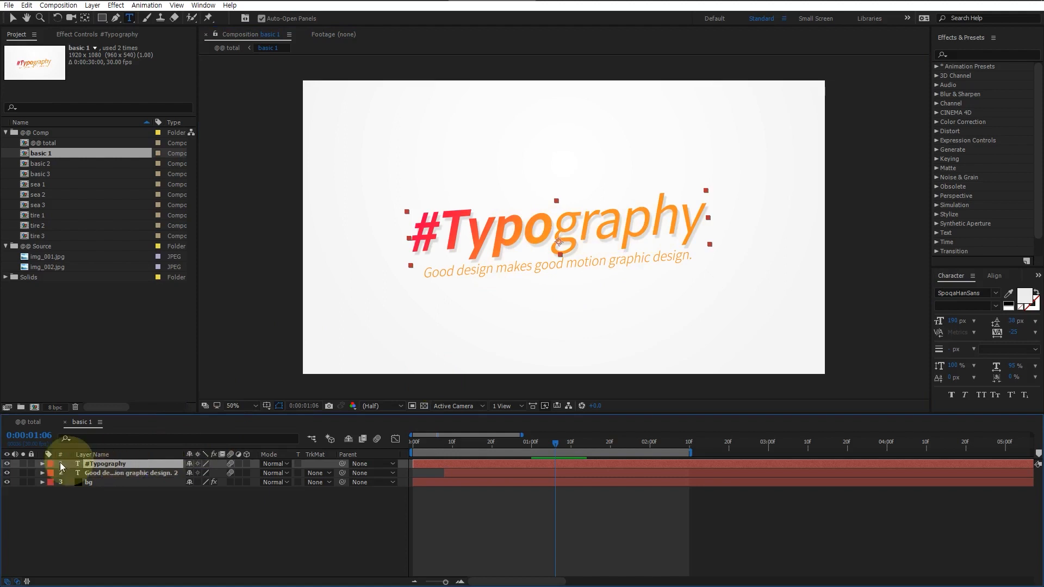
pyautogui.click(41, 464)
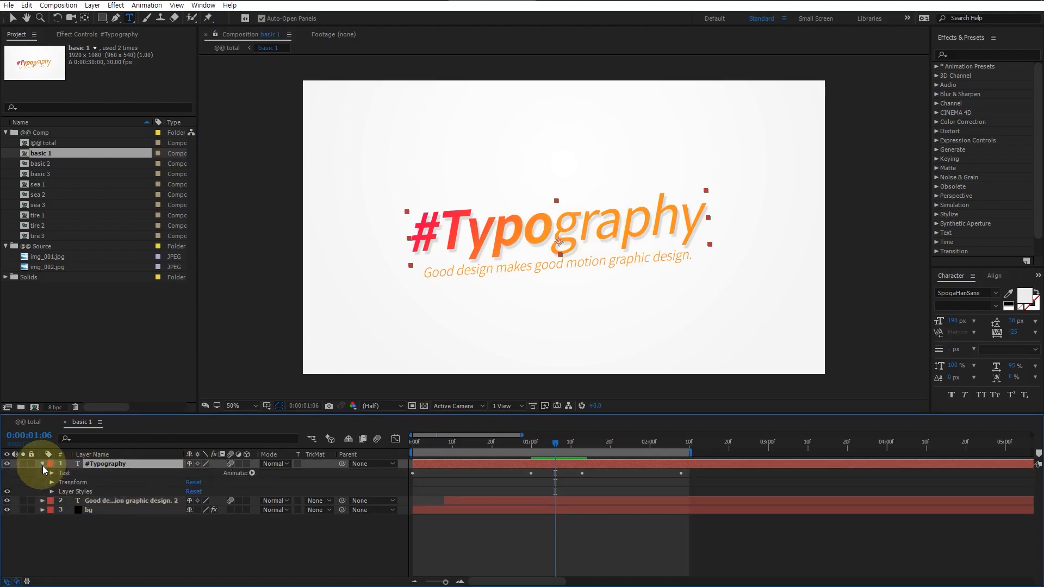
pyautogui.click(72, 472)
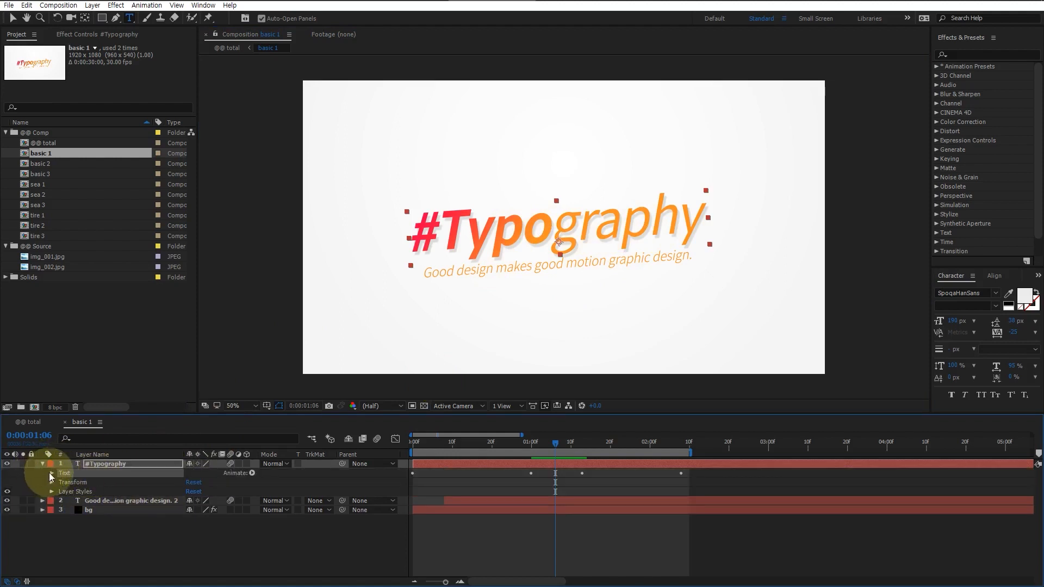
pyautogui.click(50, 473)
pyautogui.click(100, 510)
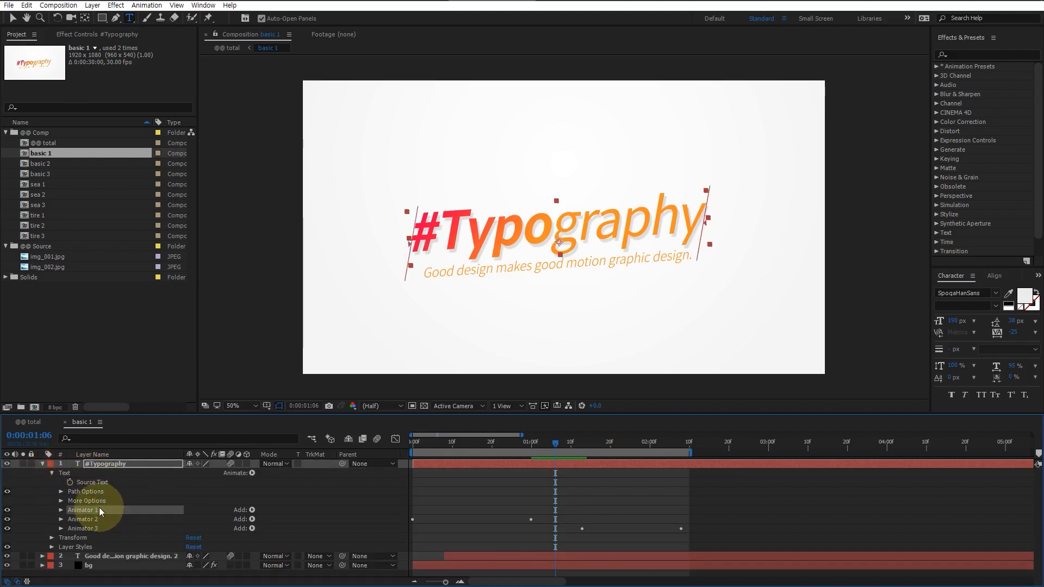
pyautogui.click(101, 519)
pyautogui.click(103, 529)
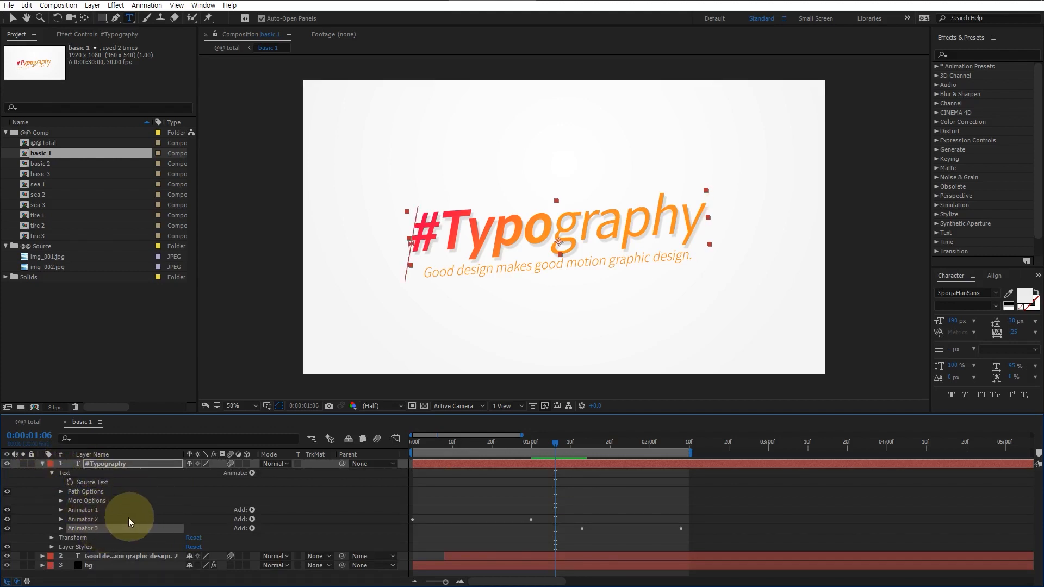
pyautogui.click(95, 510)
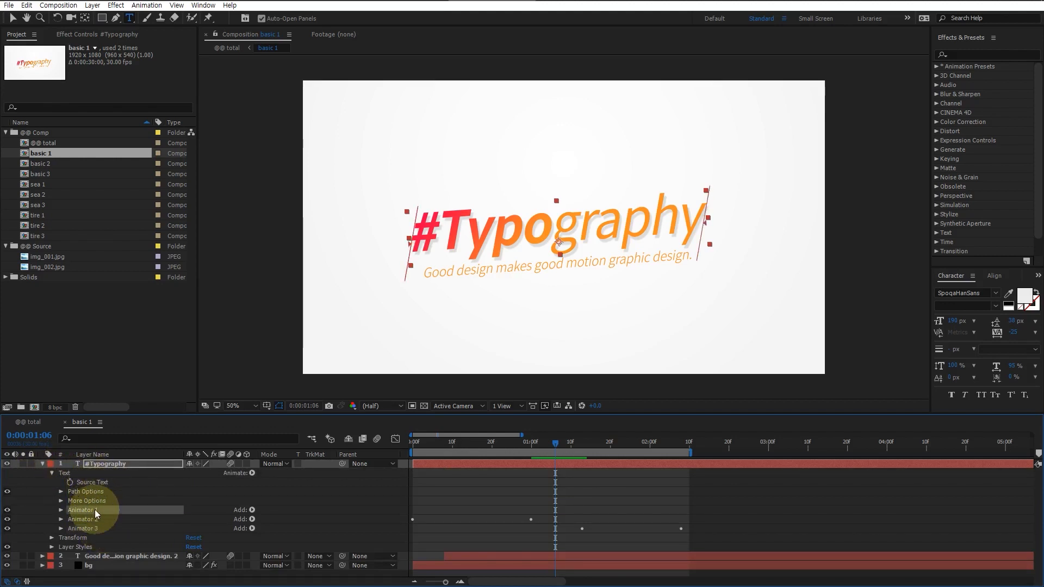
# Review the properties available for animating the #Typography text, including Skew, and expand Animator 1.
pyautogui.click(80, 472)
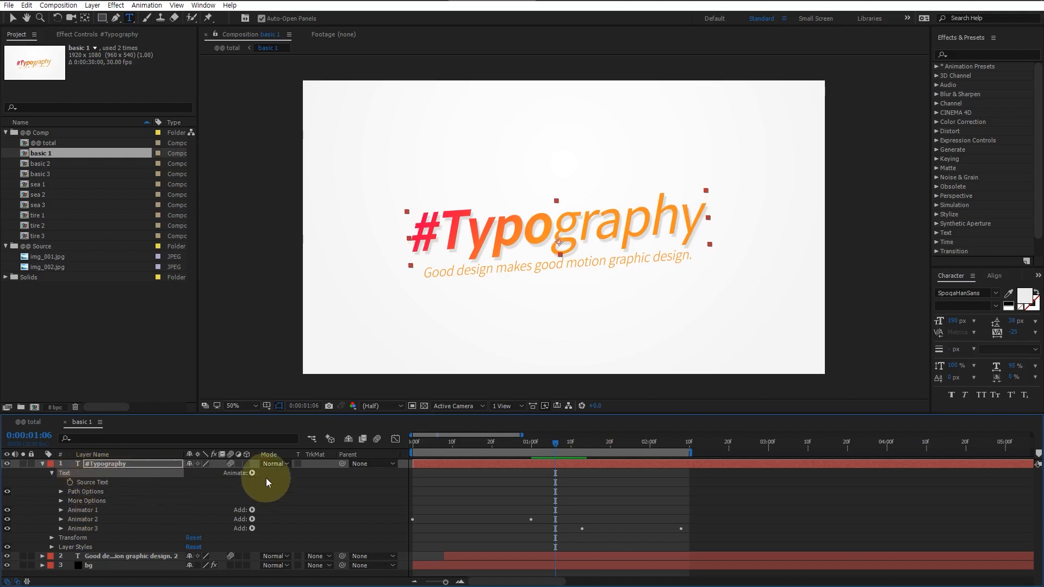
pyautogui.click(251, 473)
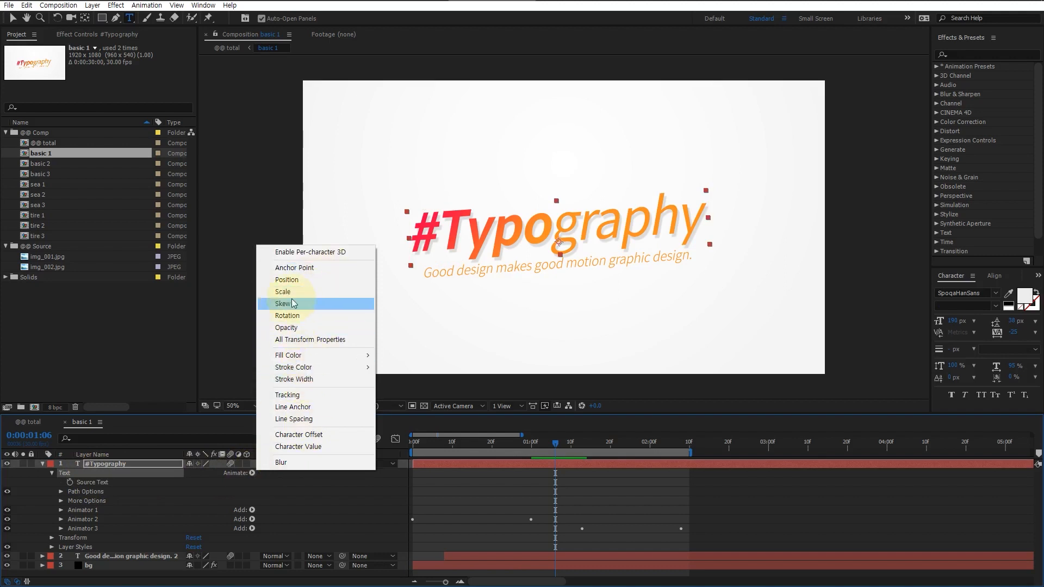
pyautogui.click(101, 509)
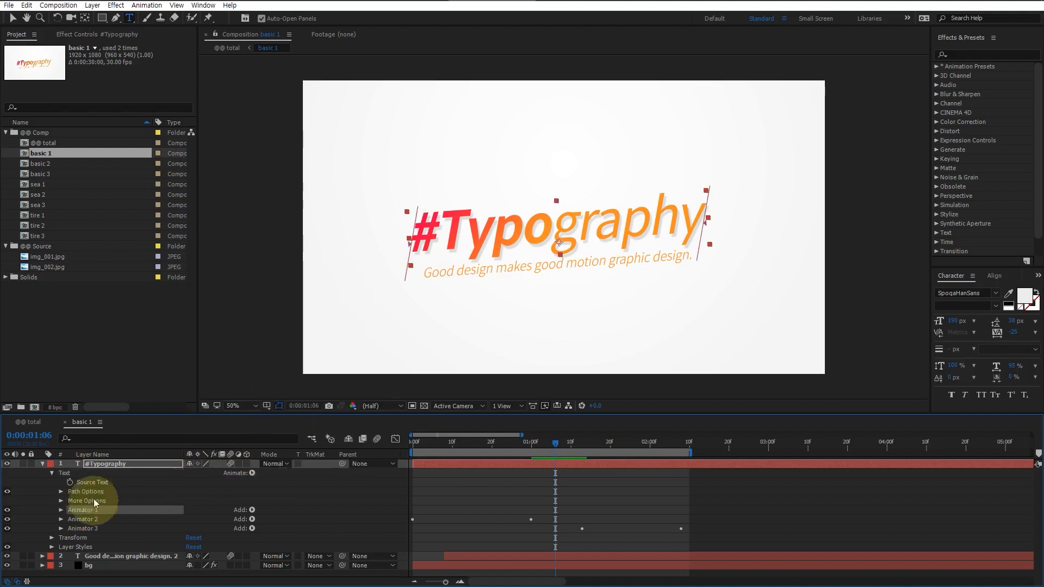
pyautogui.click(61, 510)
pyautogui.scroll(-2, 104, 504)
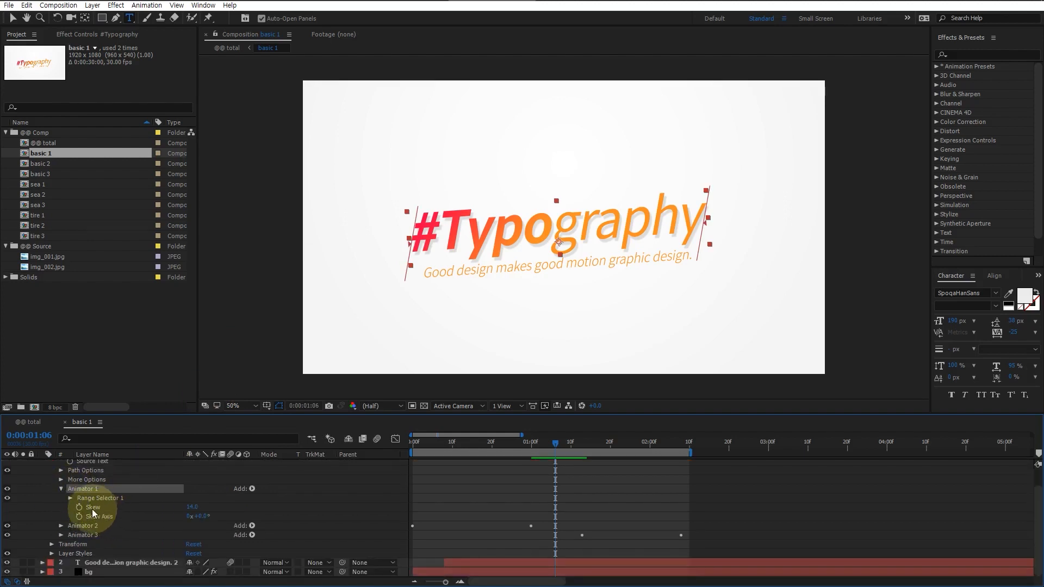
# Try a different Skew value on Animator 1 and undo the change.
pyautogui.click(93, 508)
pyautogui.moveTo(190, 515)
pyautogui.mouseDown()
pyautogui.moveTo(201, 503)
pyautogui.moveTo(177, 503)
pyautogui.moveTo(195, 511)
pyautogui.mouseUp()
pyautogui.hotkey('ctrl', 'z')
pyautogui.hotkey('ctrl', 'z')
pyautogui.hotkey('ctrl', 'z')
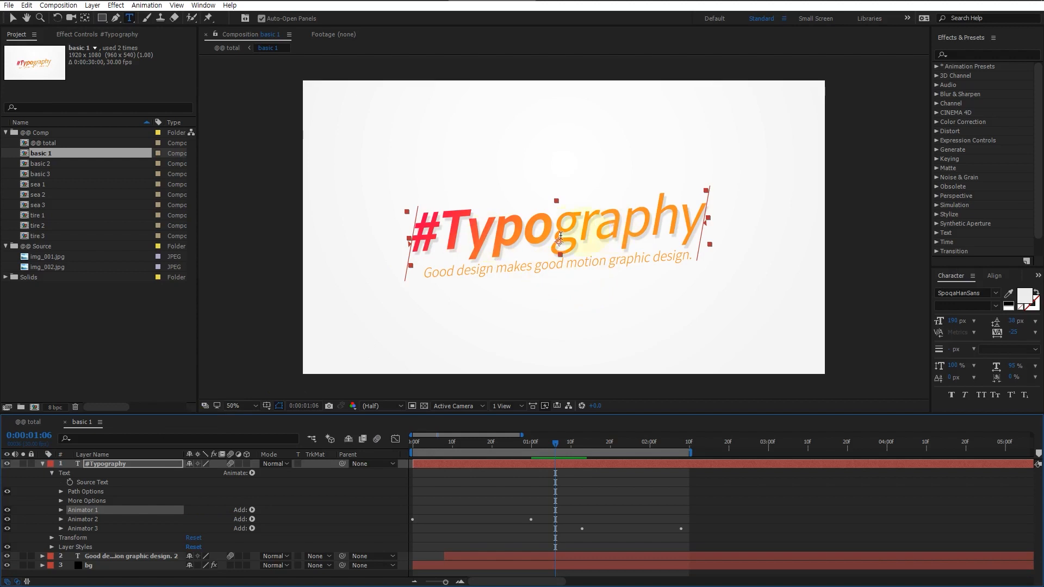
# Examine the Rotation value in the #Typography layer's Transform properties and collapse the group.
pyautogui.click(125, 466)
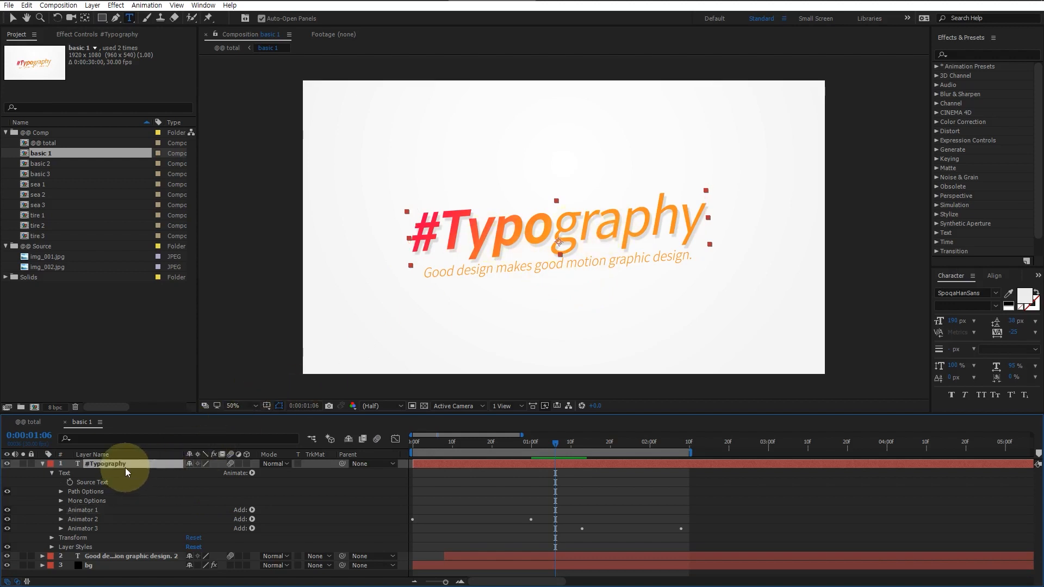
pyautogui.click(52, 538)
pyautogui.click(97, 562)
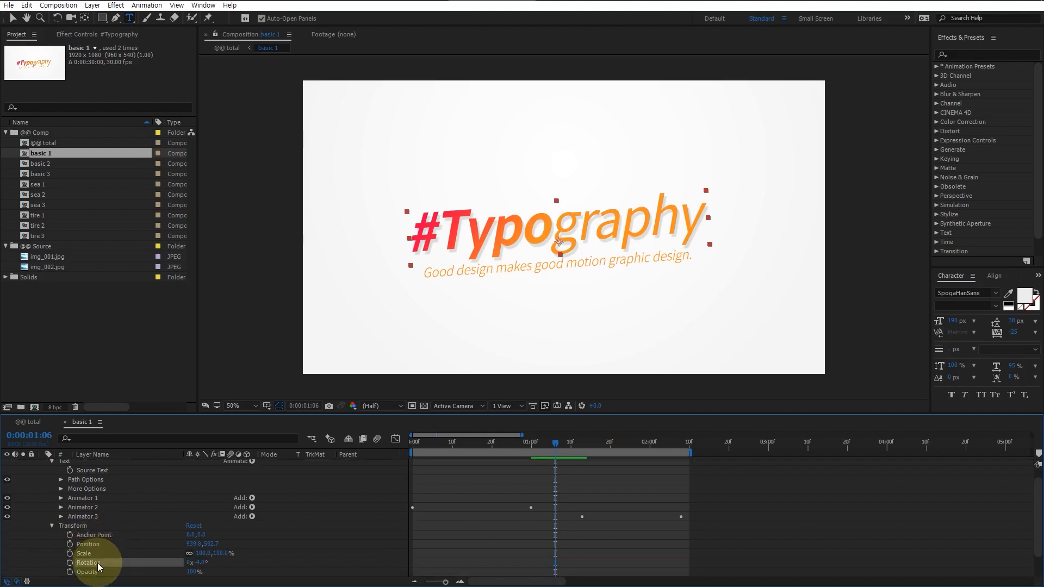
pyautogui.scroll(-3, 142, 565)
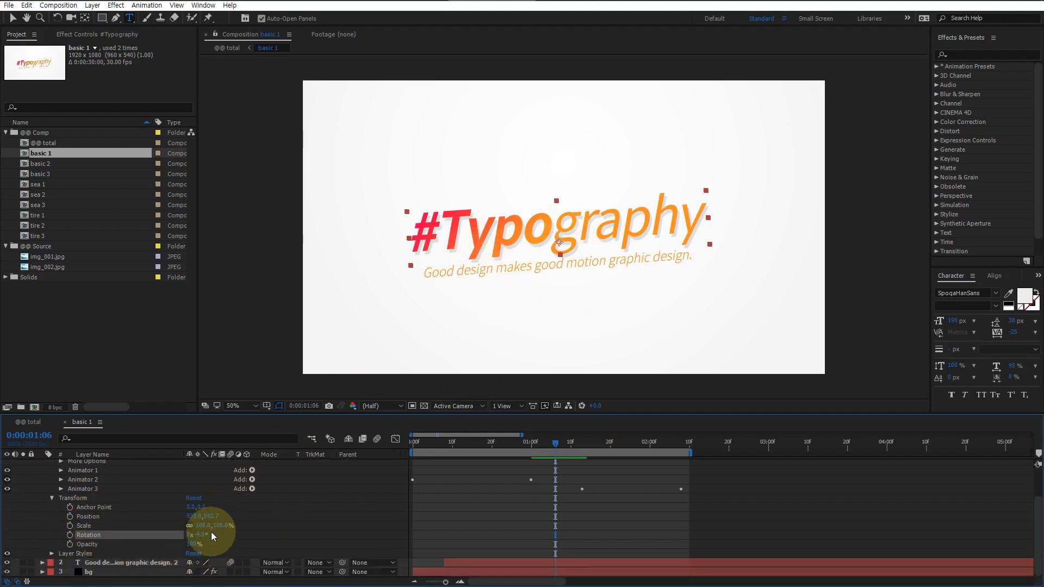
pyautogui.click(52, 498)
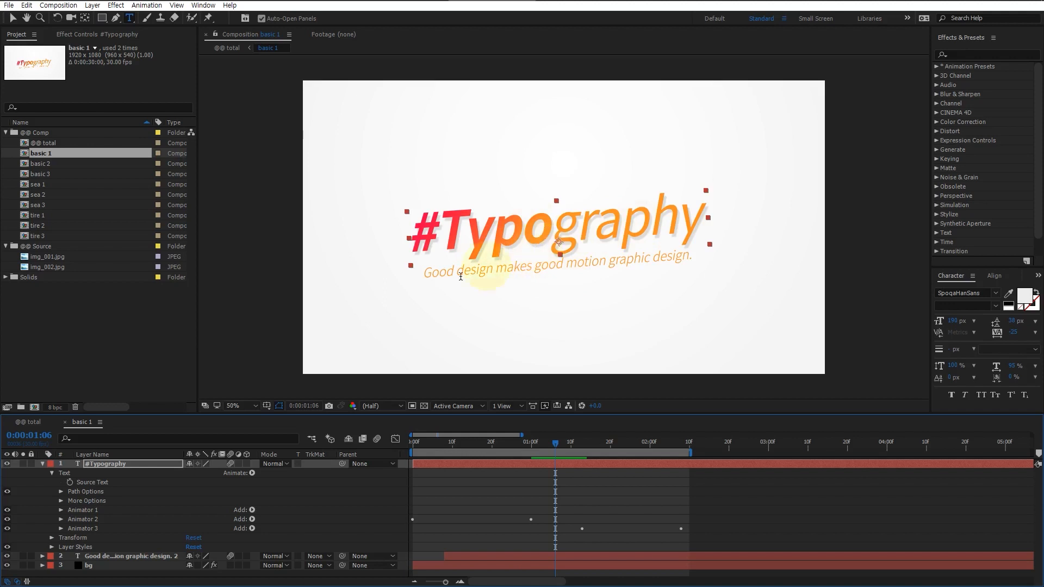
# Look over the layer styles available for the #Typography layer, including Drop Shadow and Gradient Overlay.
pyautogui.rightClick(144, 464)
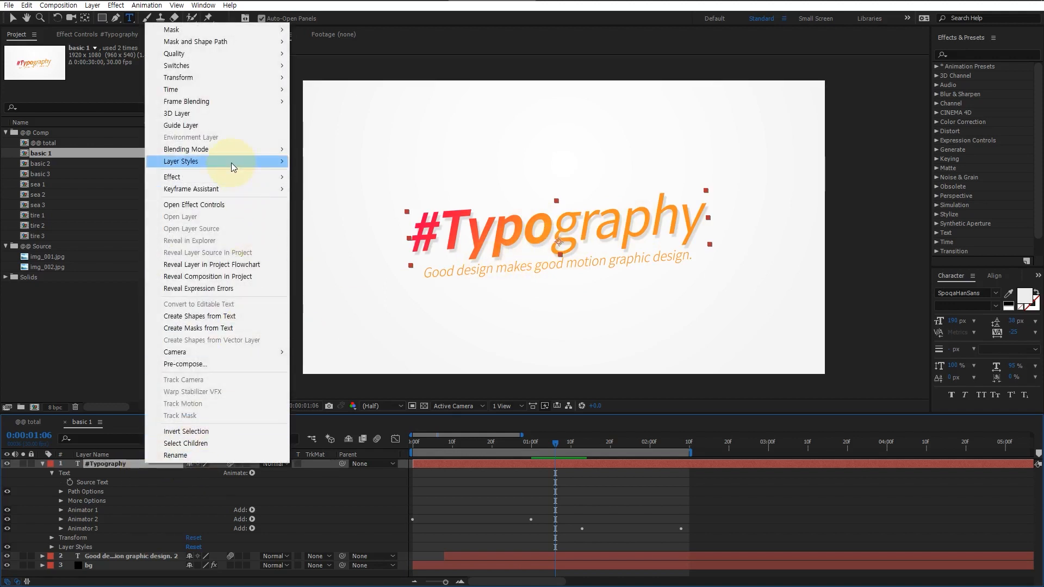
pyautogui.moveTo(230, 162)
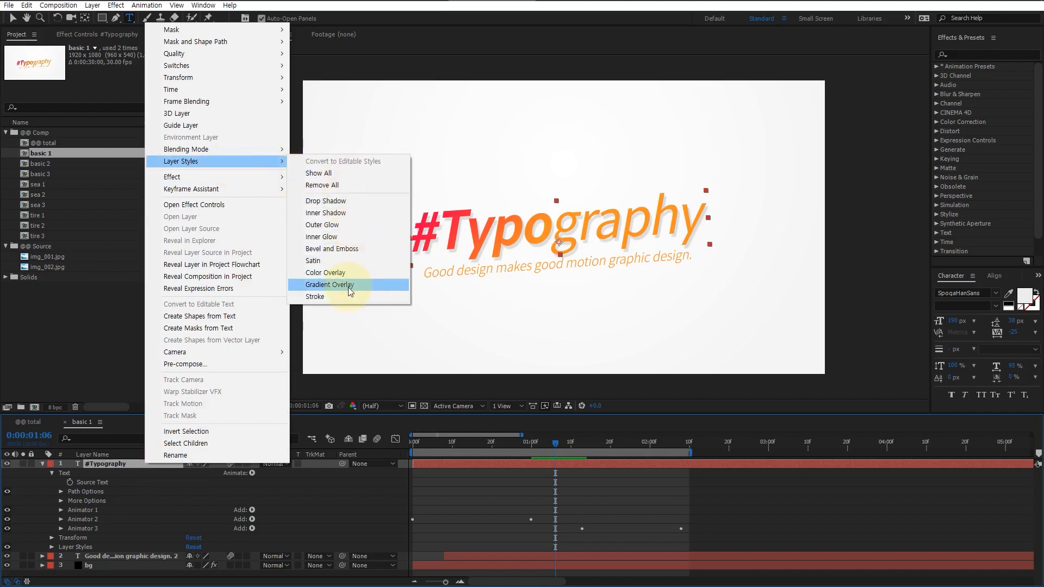
pyautogui.click(118, 465)
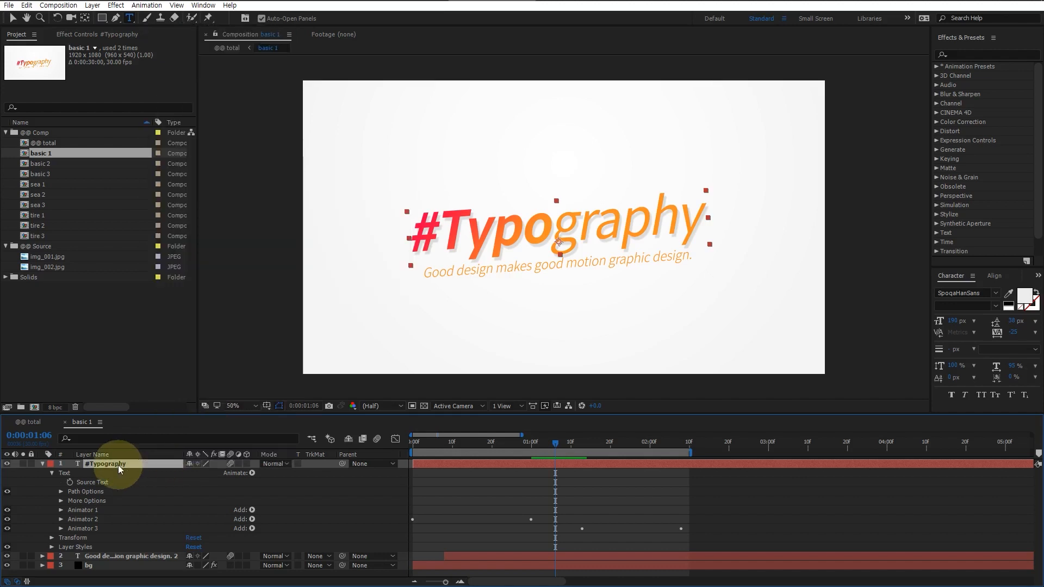
# Examine the color and opacity settings of the #Typography layer's Drop Shadow style.
pyautogui.click(78, 549)
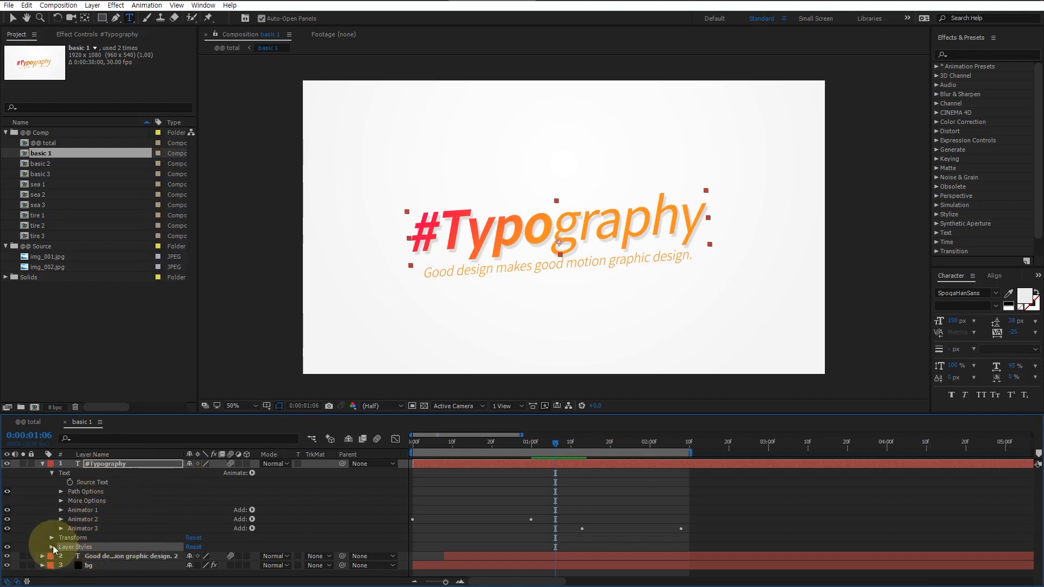
pyautogui.click(51, 548)
pyautogui.scroll(-1, 108, 533)
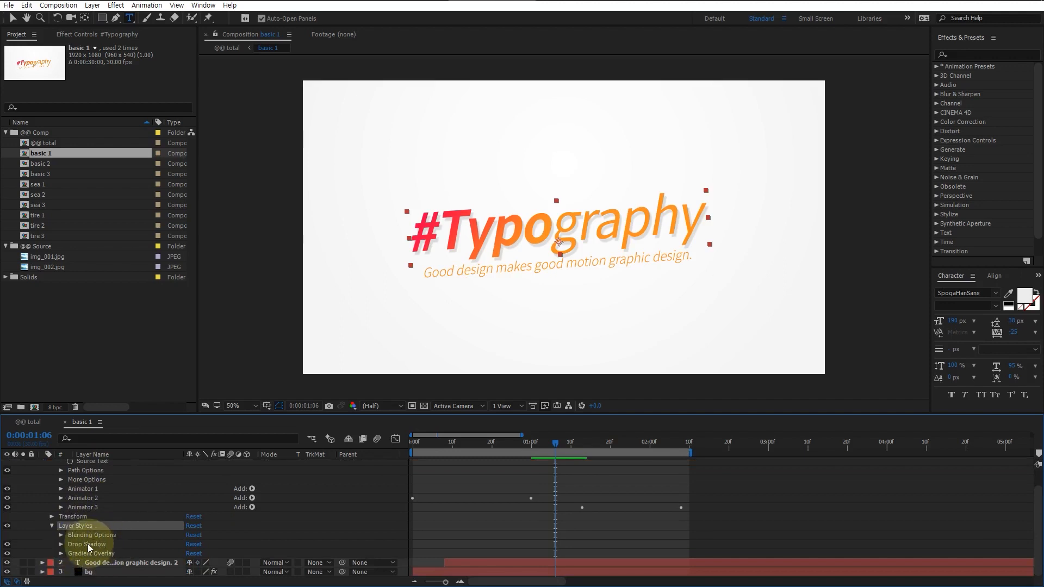
pyautogui.click(93, 544)
pyautogui.click(61, 544)
pyautogui.scroll(-3, 79, 533)
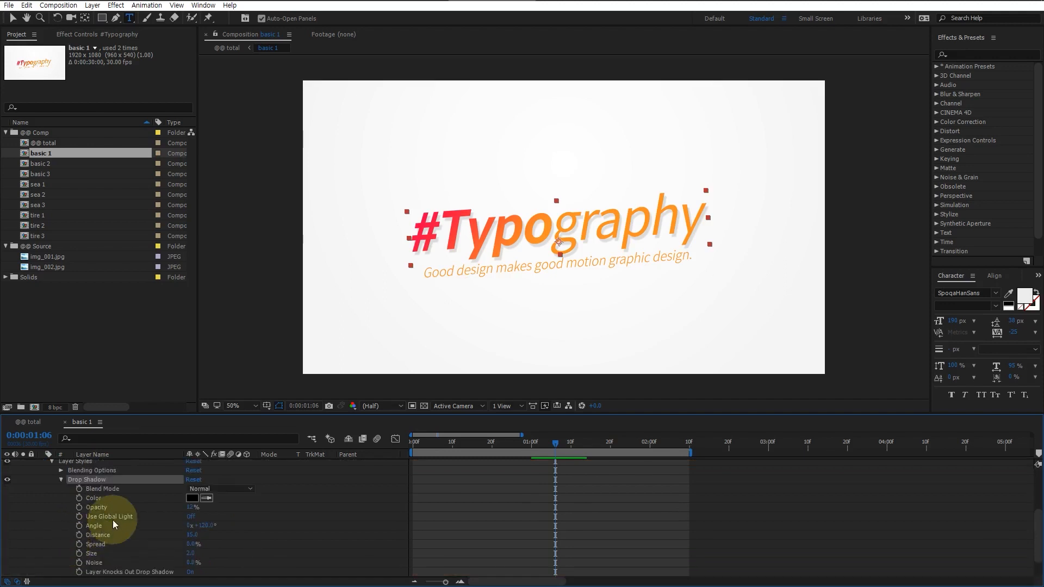
pyautogui.click(174, 498)
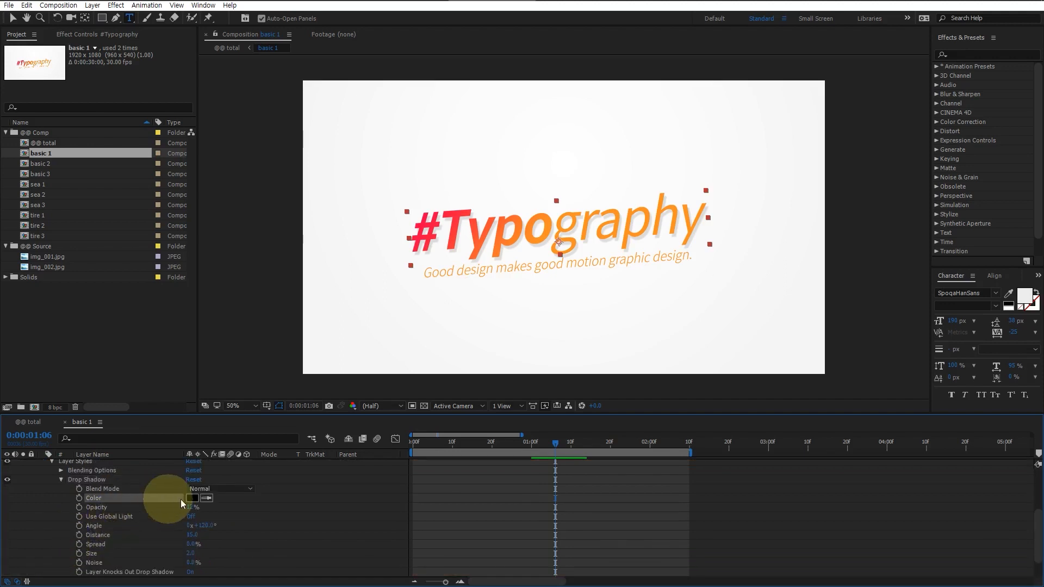
pyautogui.click(123, 506)
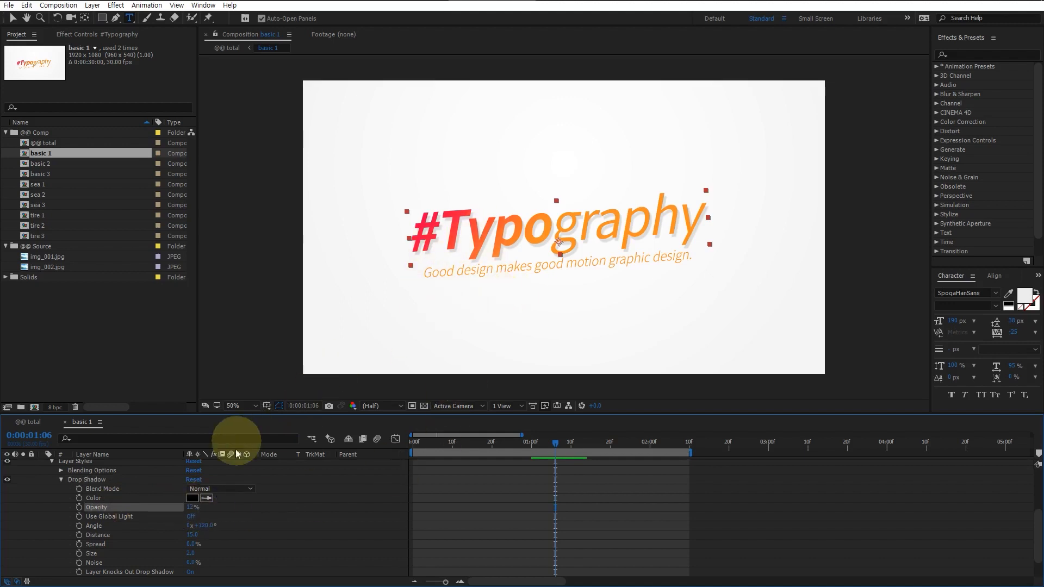
pyautogui.click(60, 479)
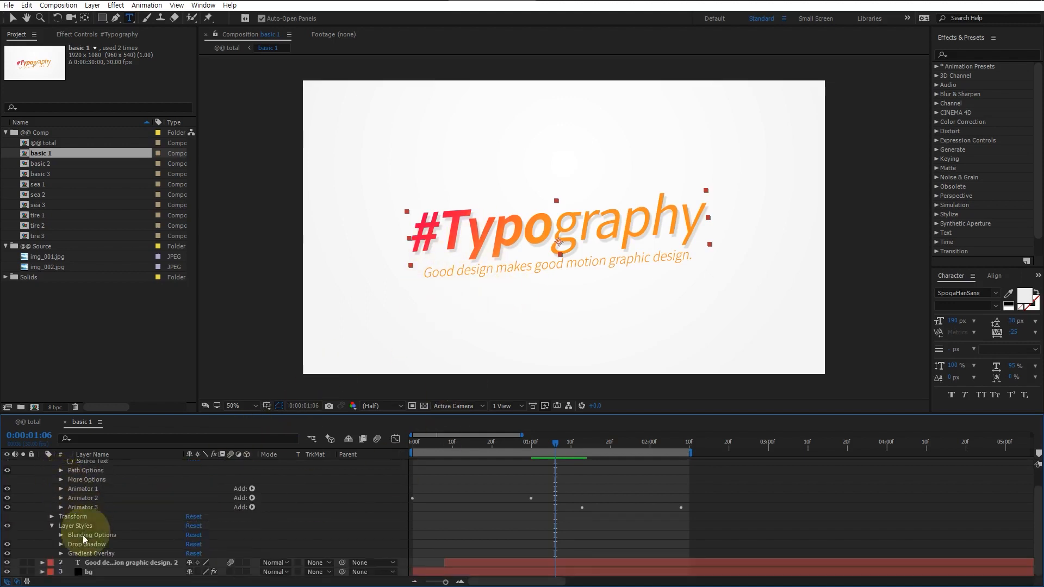
# Inspect the start and end colors of the #Typography layer's Gradient Overlay in the Gradient Editor.
pyautogui.click(61, 553)
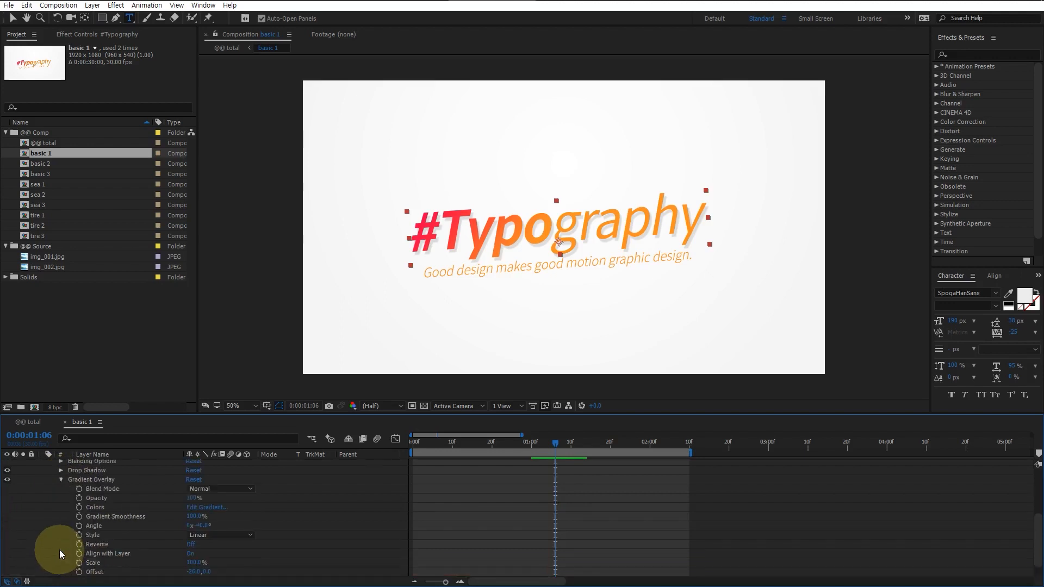
pyautogui.click(208, 508)
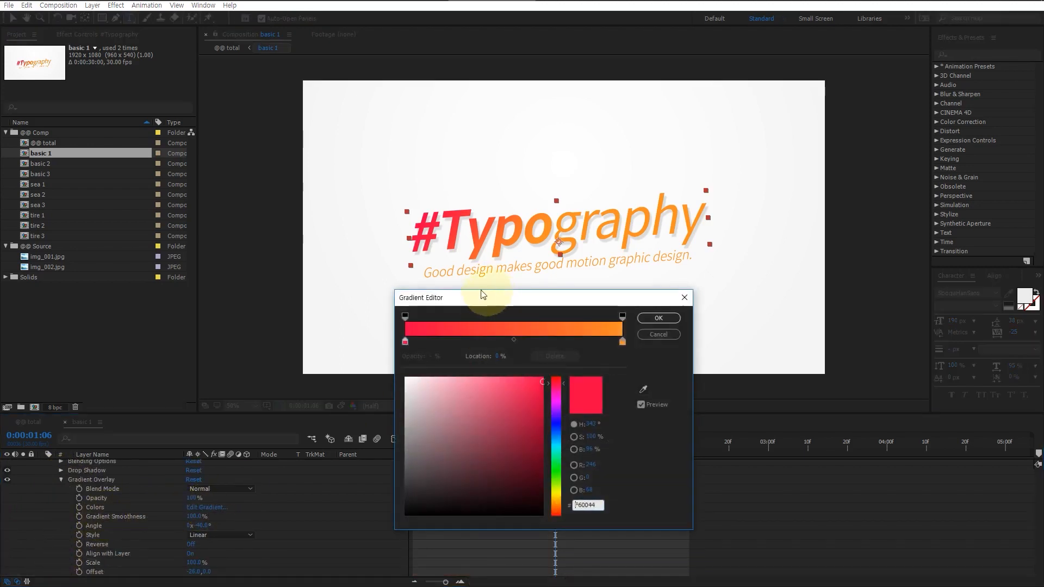
pyautogui.moveTo(484, 296); pyautogui.dragTo(441, 289)
pyautogui.click(363, 334)
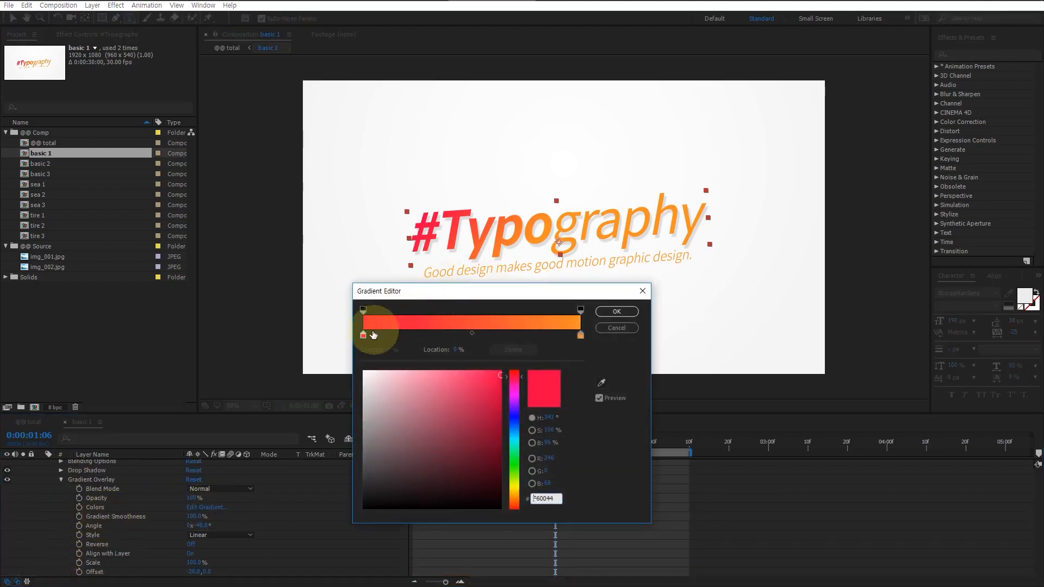
pyautogui.click(581, 335)
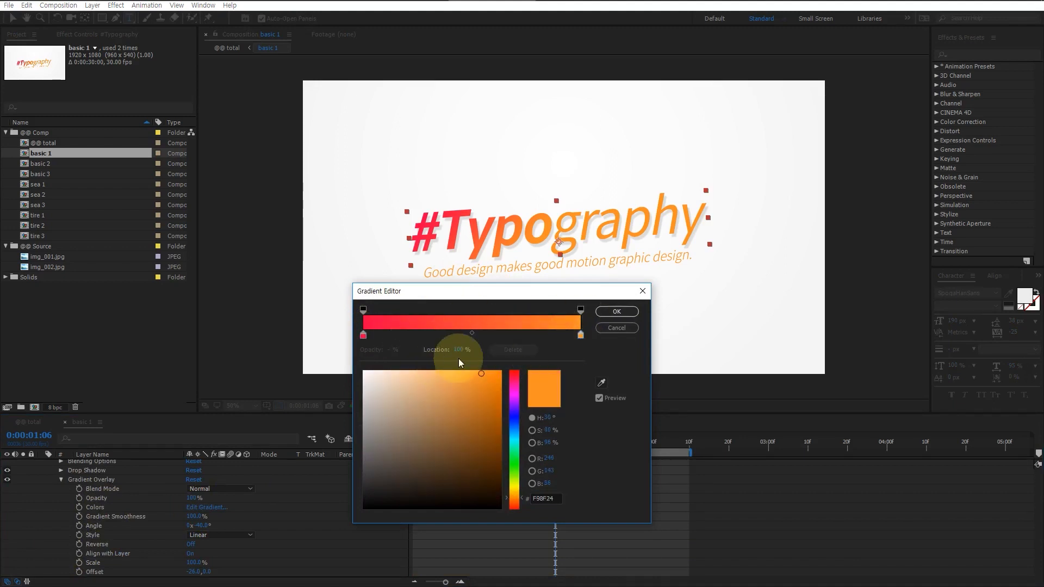
pyautogui.click(616, 311)
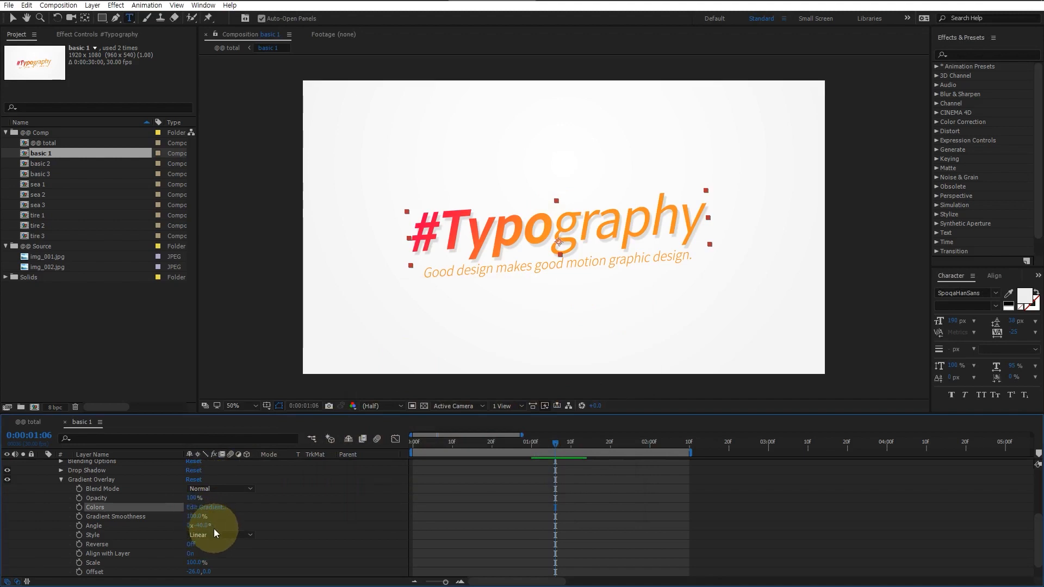
# Examine the remaining Gradient Overlay settings on the #Typography layer and collapse its layer styles.
pyautogui.scroll(-1, 213, 529)
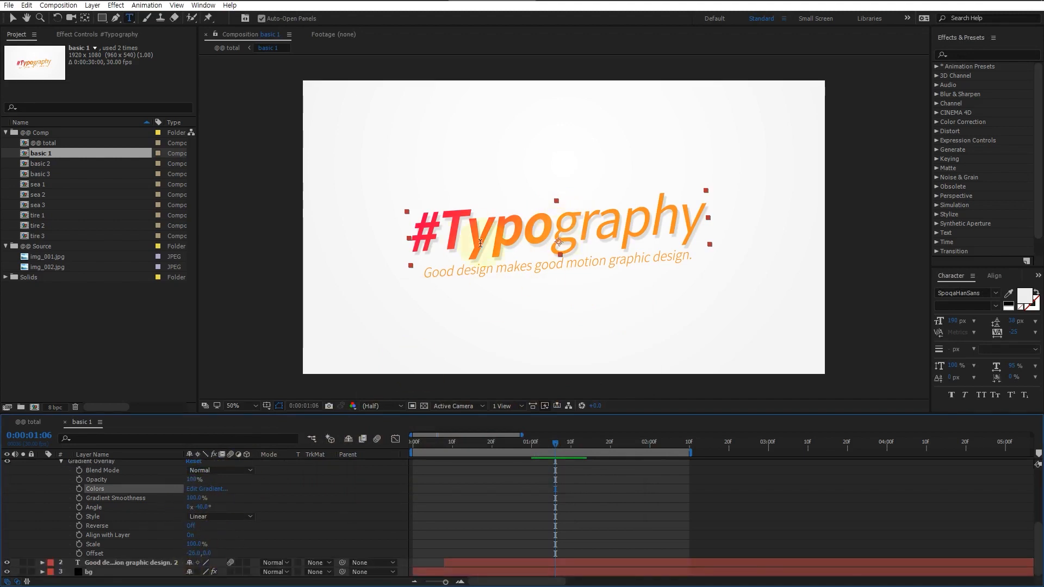
pyautogui.click(547, 258)
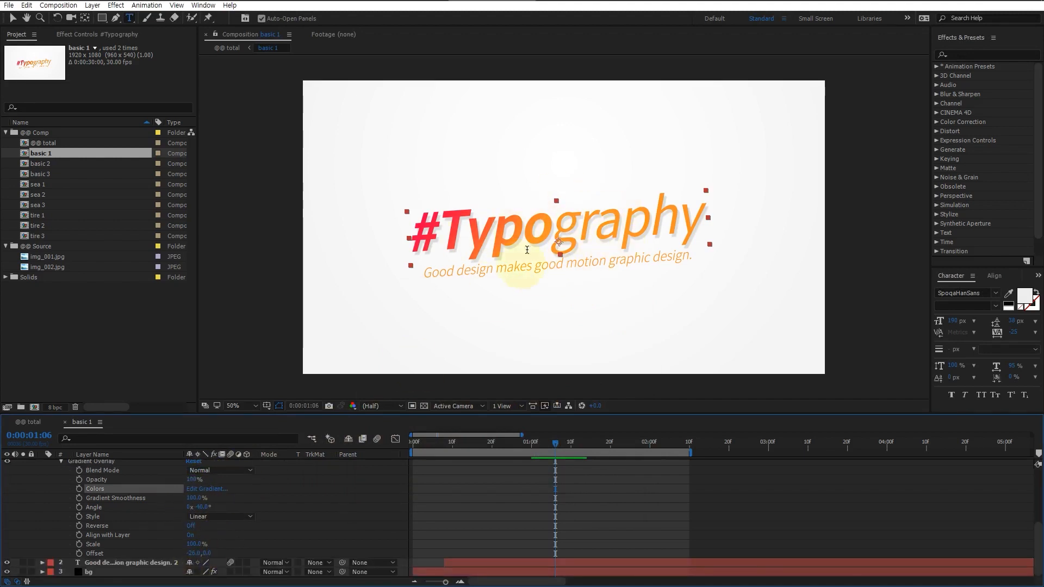
pyautogui.click(196, 496)
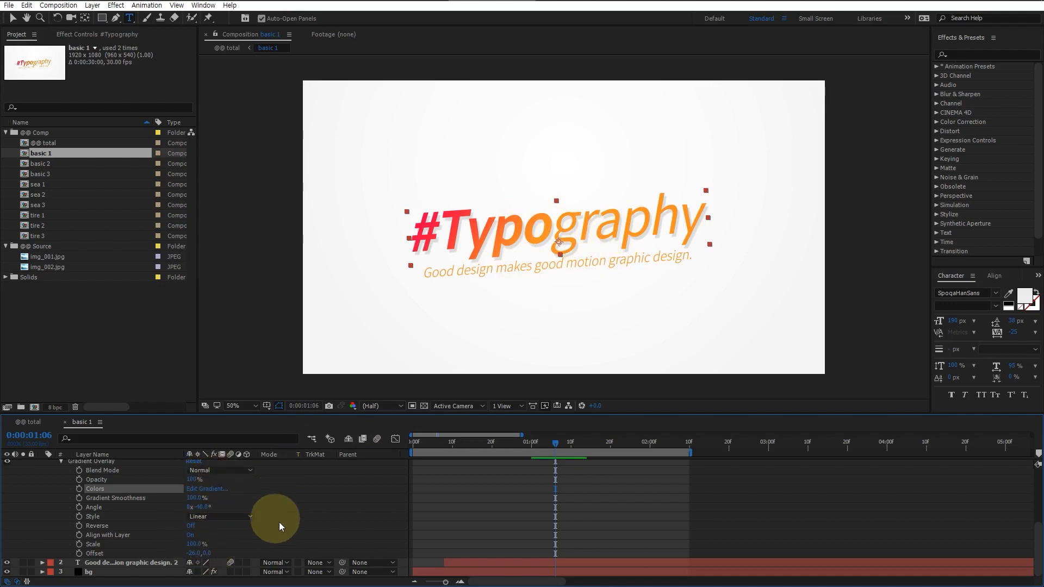
pyautogui.click(52, 489)
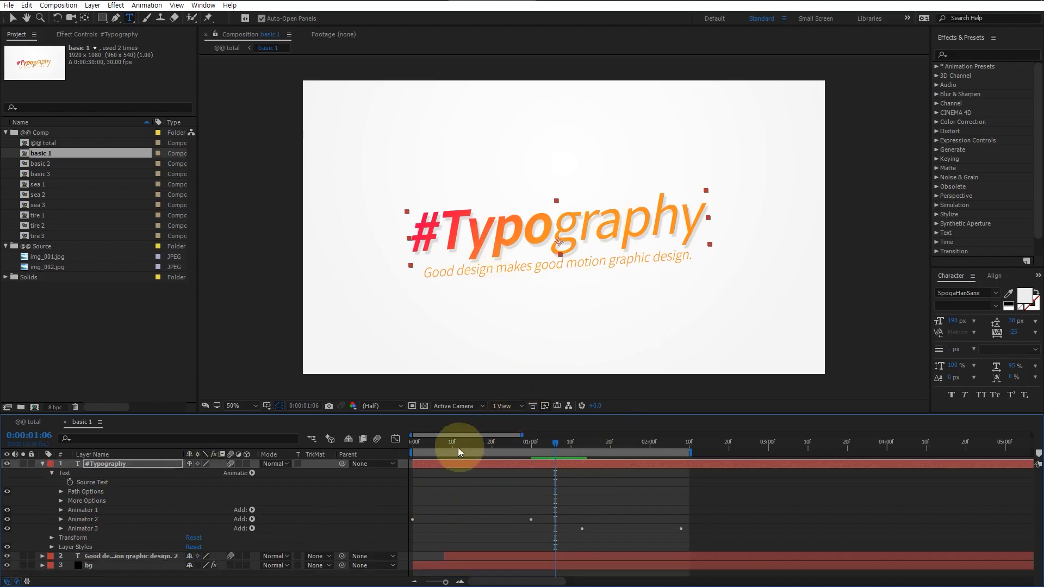
# Preview the title's reveal up to 0:00:00:18 and look over the animator properties available for the #Typography text.
pyautogui.press('v')
pyautogui.moveTo(458, 448); pyautogui.dragTo(484, 458)
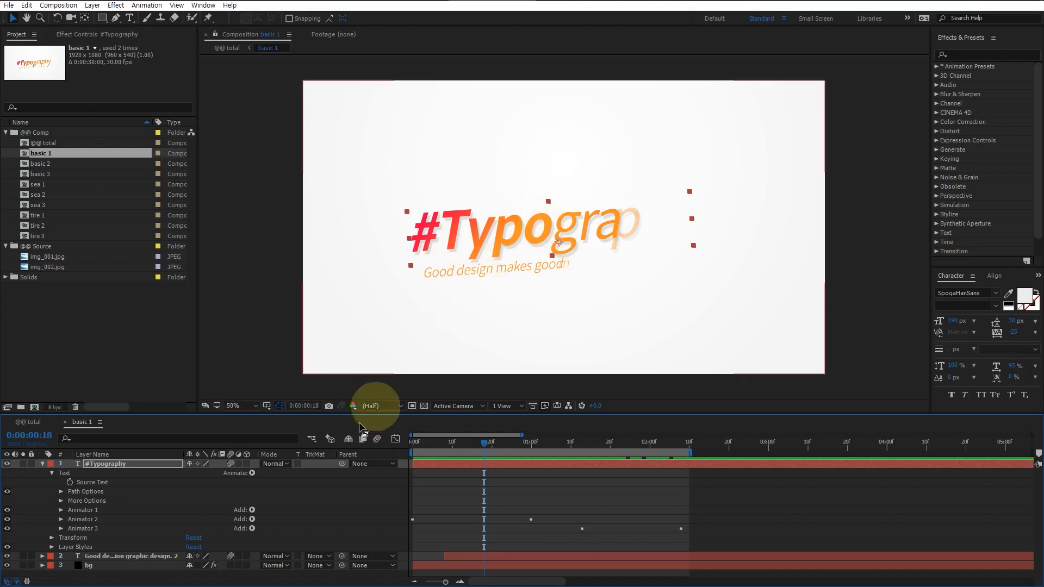
pyautogui.click(79, 475)
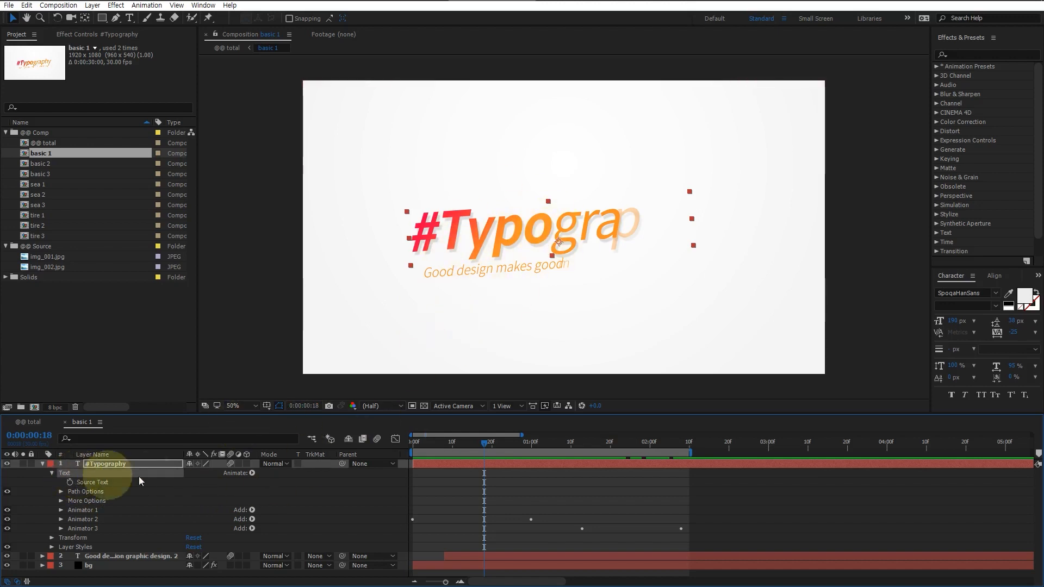
pyautogui.click(251, 474)
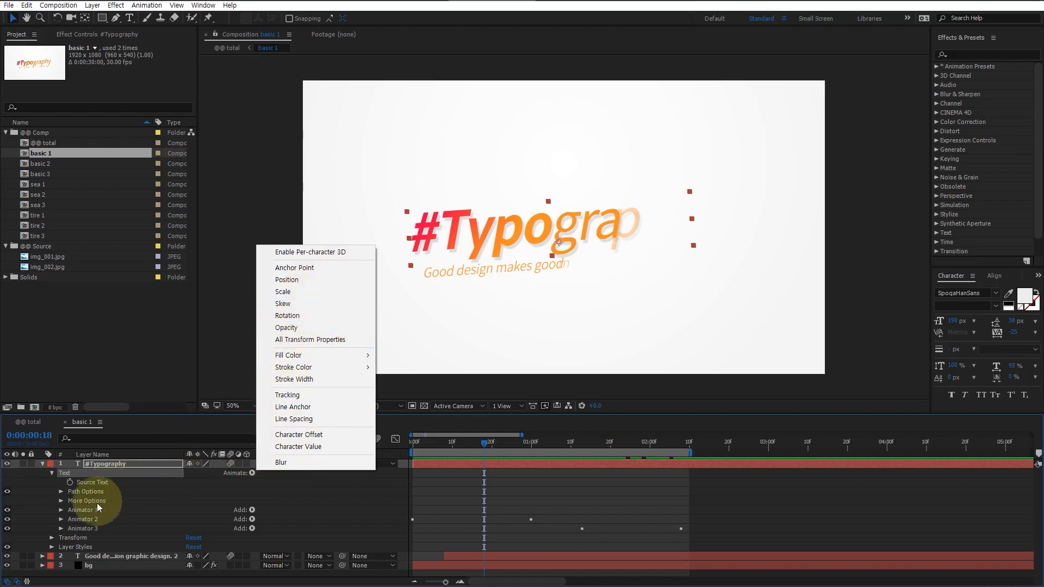
# Expand Animator 2 of the #Typography text and examine which properties it animates.
pyautogui.click(92, 521)
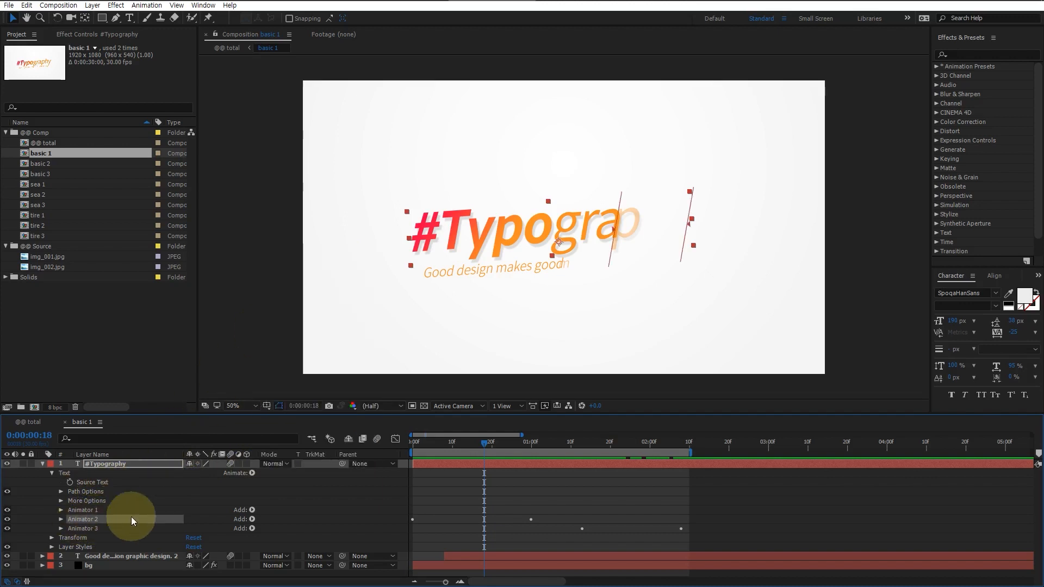
pyautogui.click(61, 520)
pyautogui.scroll(-1, 136, 520)
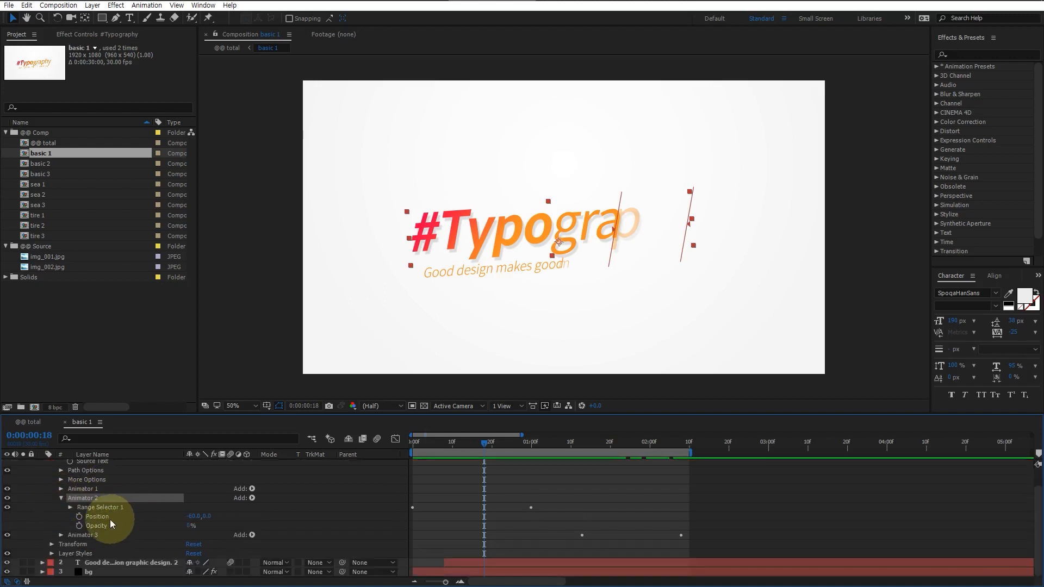
pyautogui.click(125, 515)
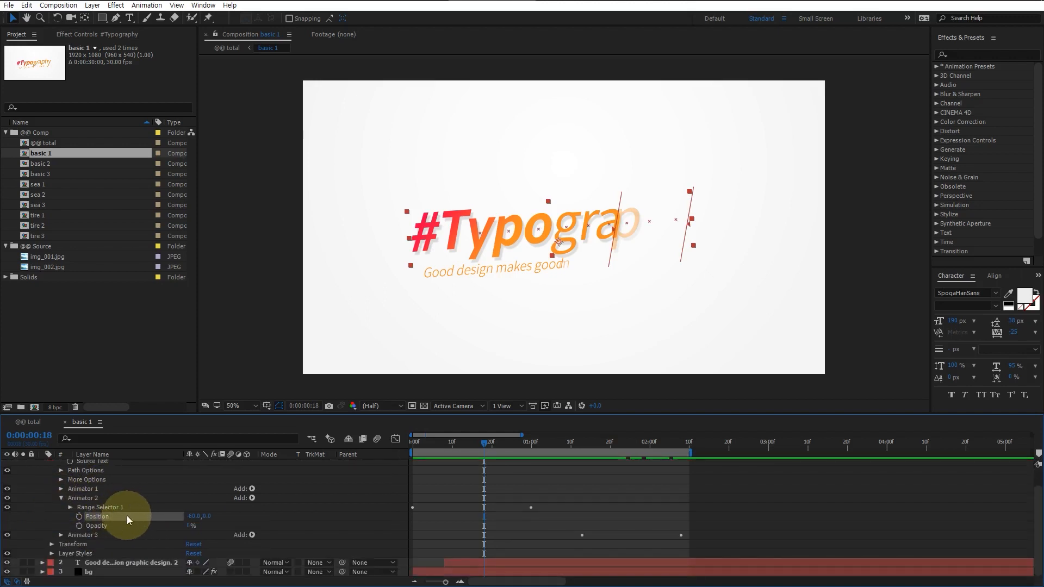
pyautogui.click(89, 499)
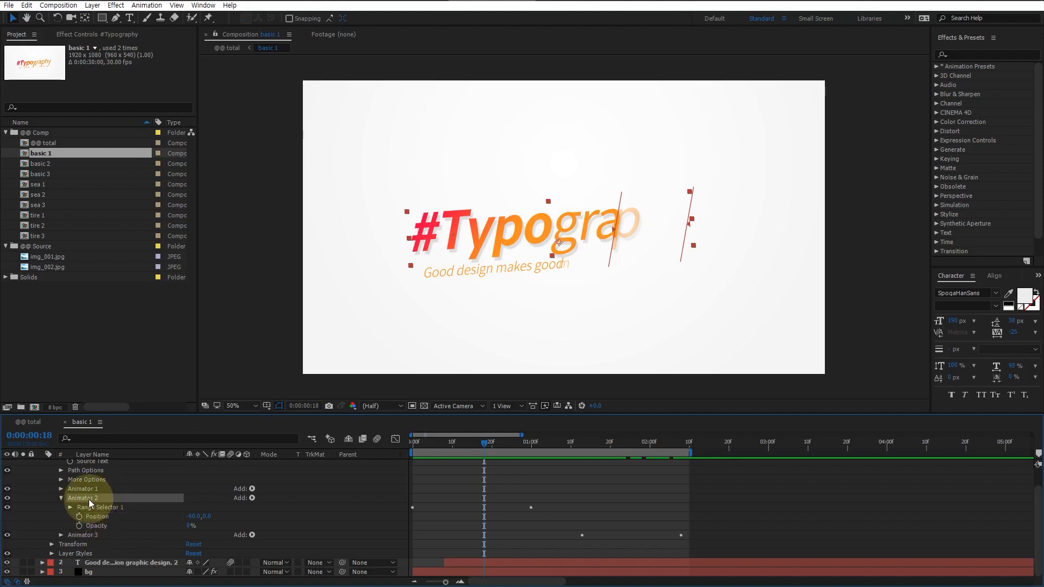
# Look over the properties that can be added to Animator 2 and inspect its Position and Opacity values.
pyautogui.click(251, 498)
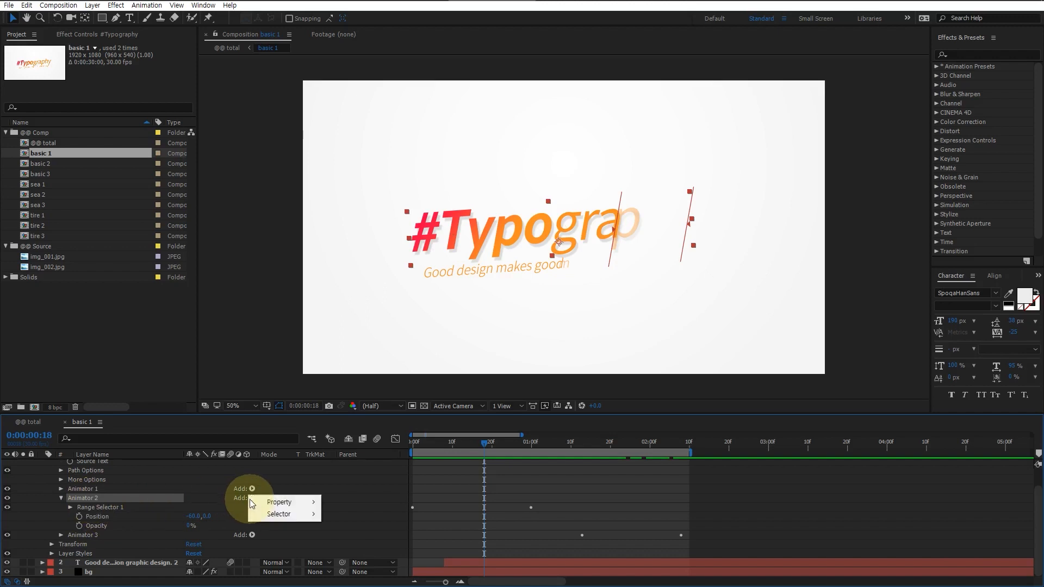
pyautogui.moveTo(283, 502)
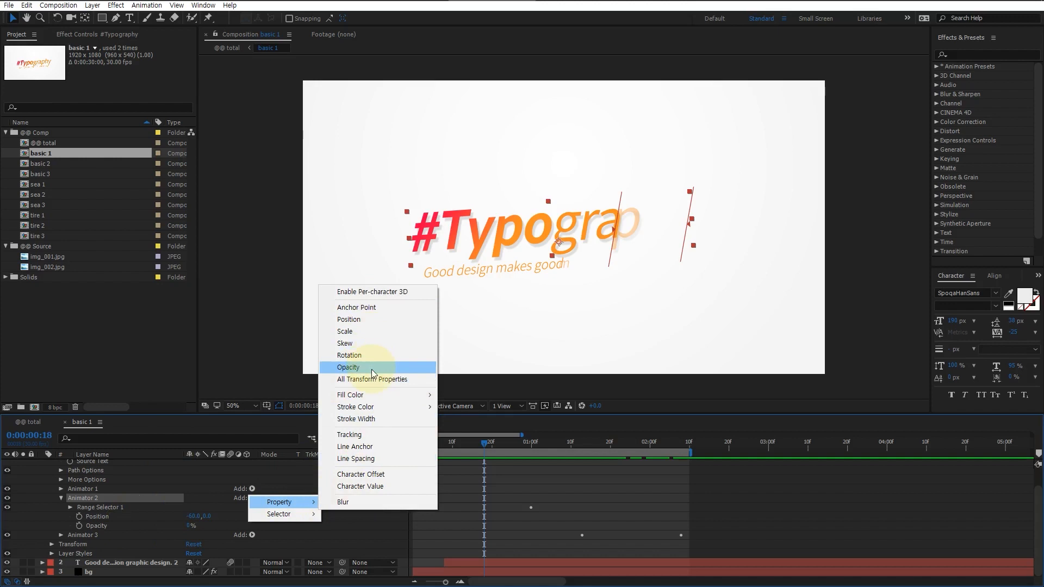
pyautogui.click(116, 531)
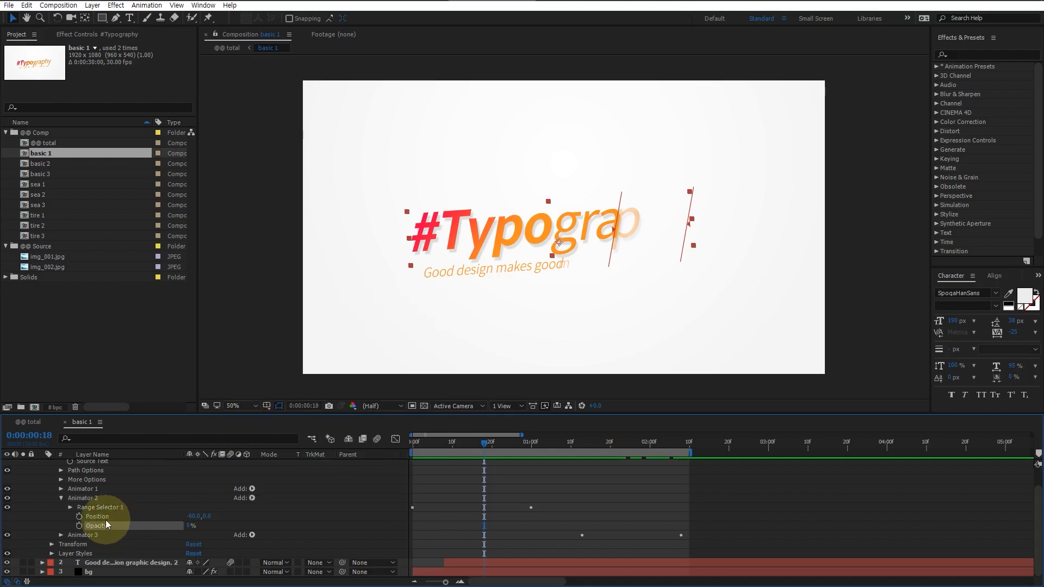
pyautogui.click(105, 520)
pyautogui.click(108, 526)
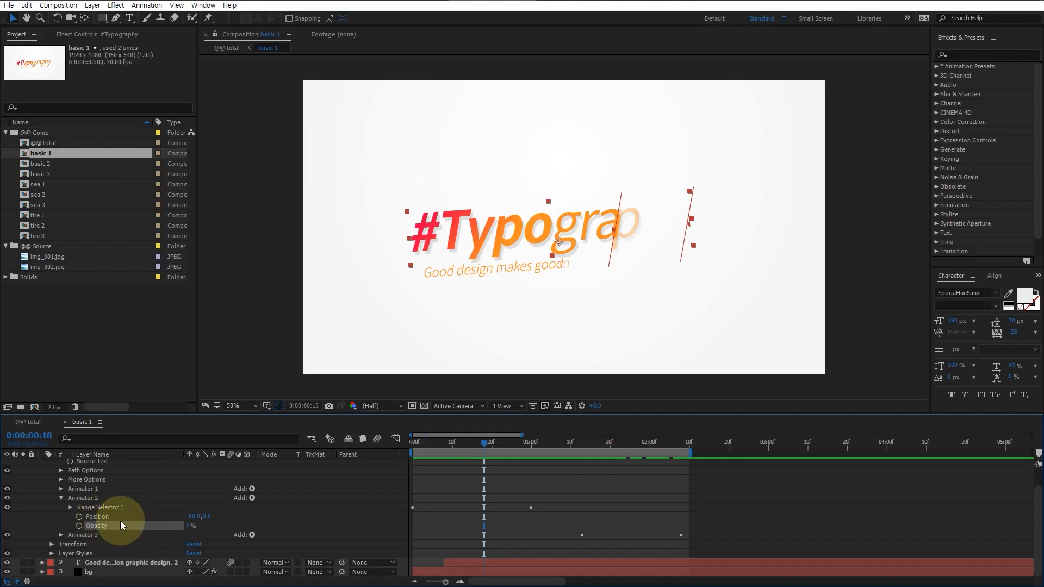
pyautogui.click(120, 517)
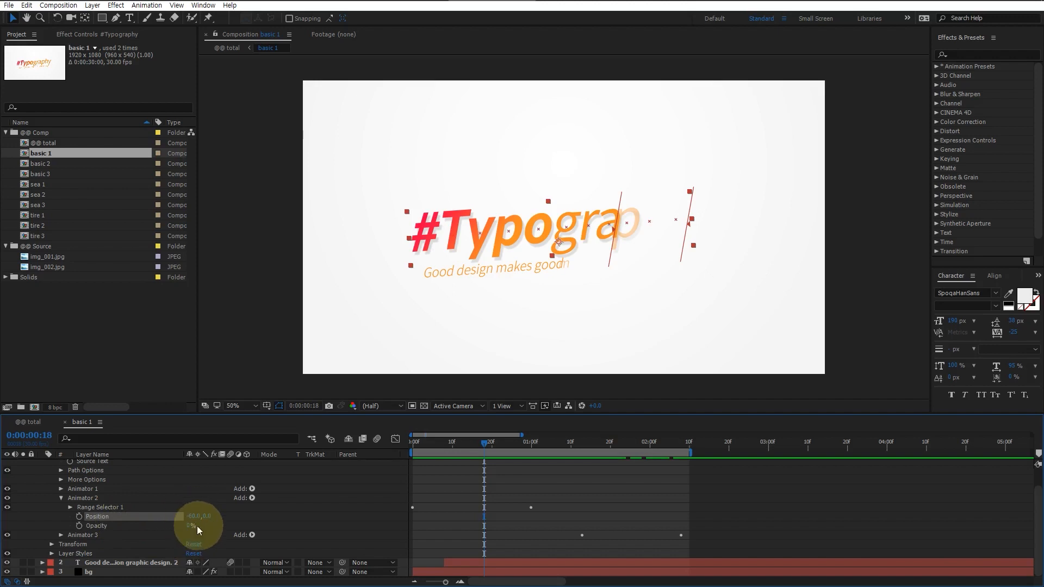
pyautogui.click(126, 525)
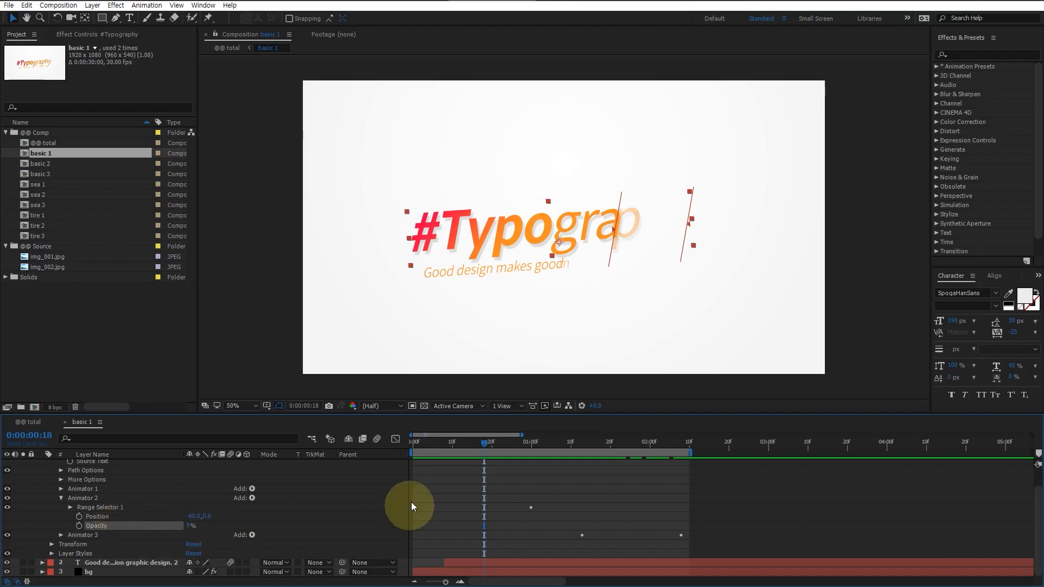
# Expand Animator 2's Range Selector 1 and compare its Start keyframes at 0:00:00:00 and 0:00:01:00.
pyautogui.moveTo(428, 438); pyautogui.dragTo(413, 439)
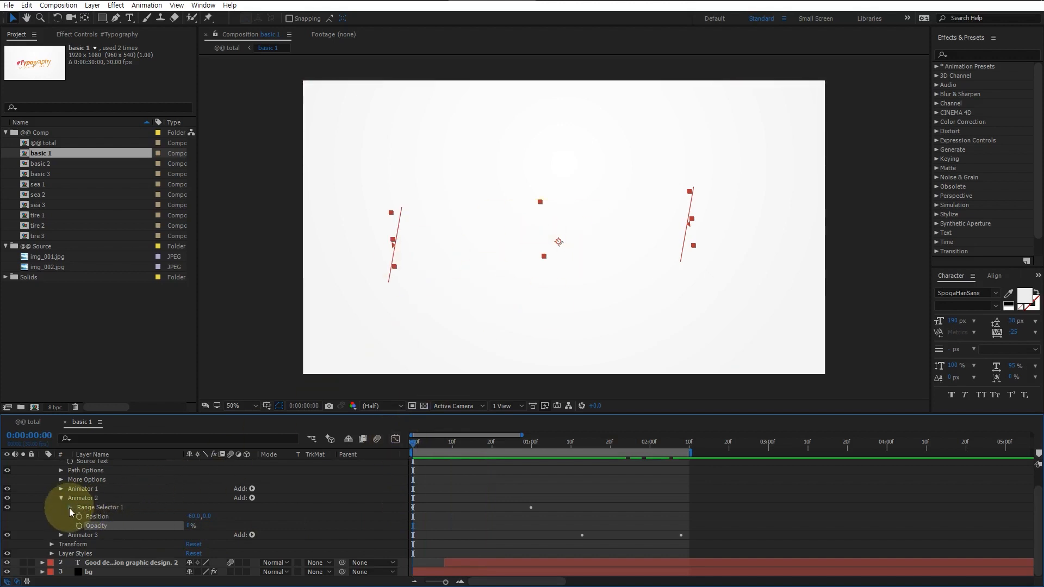
pyautogui.click(70, 507)
pyautogui.click(116, 515)
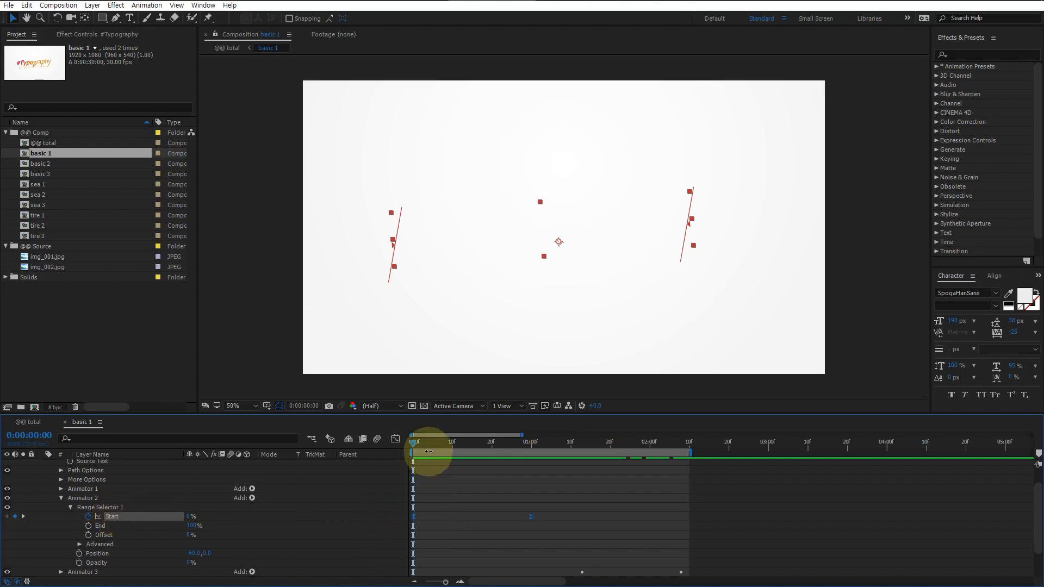
pyautogui.moveTo(426, 441); pyautogui.dragTo(529, 447)
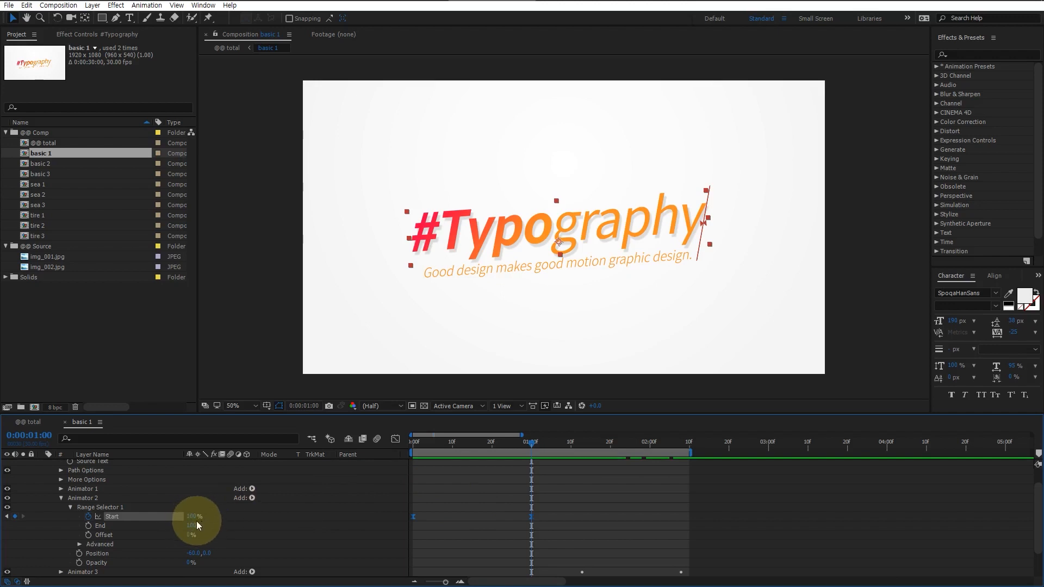
pyautogui.click(416, 443)
pyautogui.moveTo(415, 439); pyautogui.dragTo(399, 439)
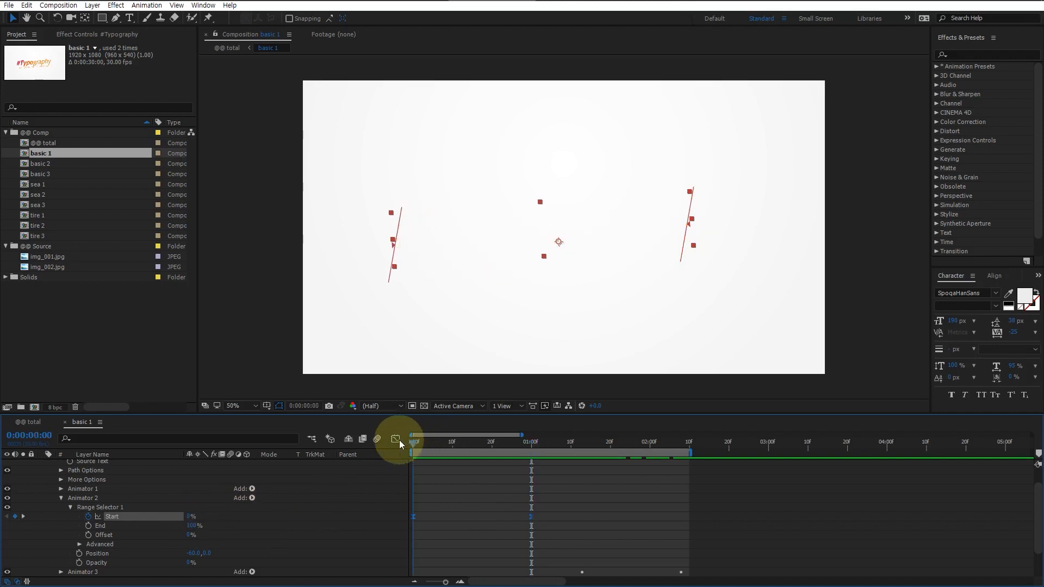
# Check Animator 2's Position and Opacity at the first frame and preview the title's reveal up to 0:00:01:00.
pyautogui.click(106, 553)
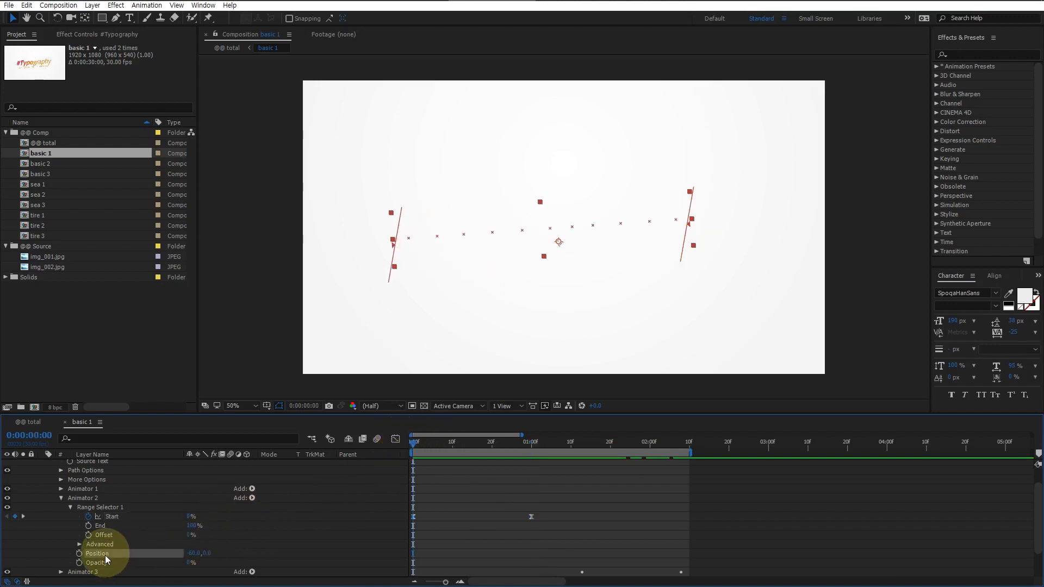
pyautogui.click(106, 562)
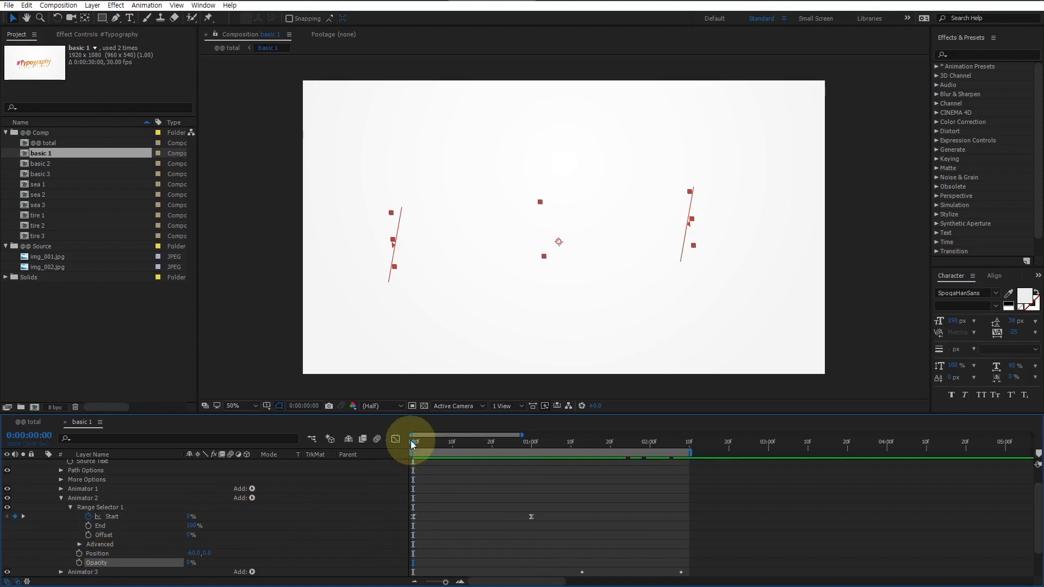
pyautogui.moveTo(410, 441); pyautogui.dragTo(534, 525)
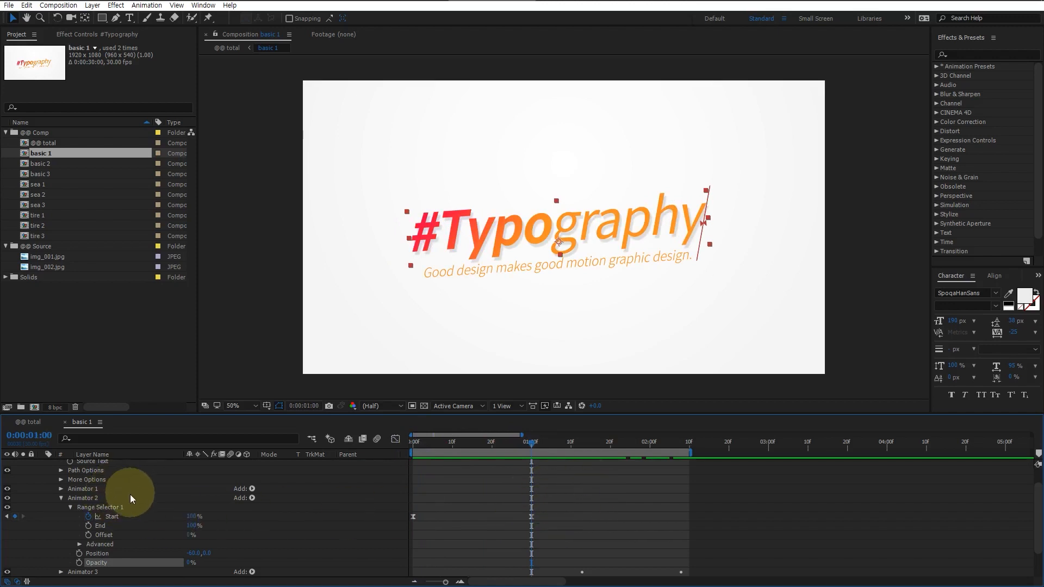
# Review the list of properties that can be animated on the #Typography text without adding one.
pyautogui.scroll(2, 131, 478)
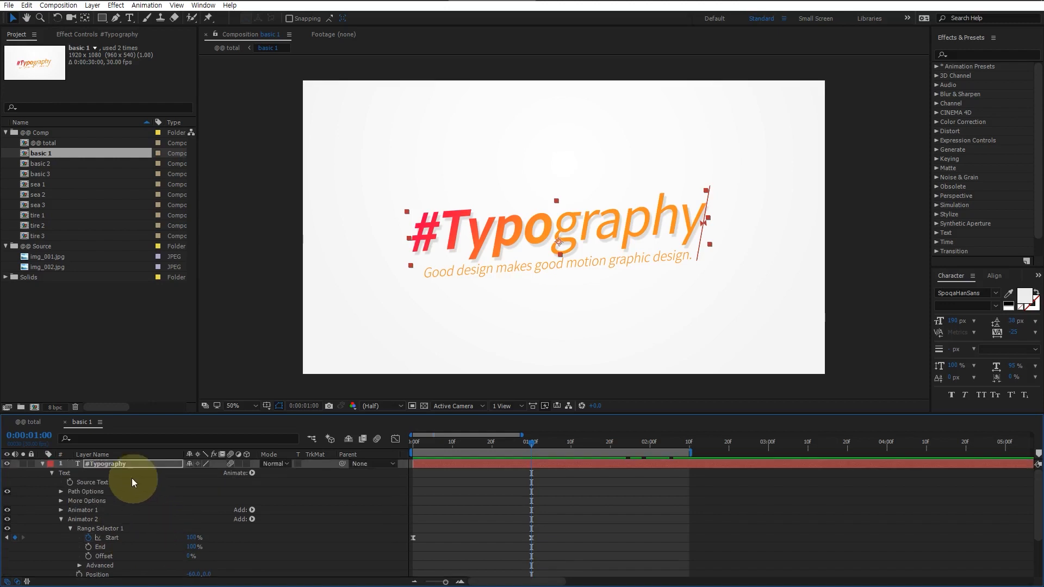
pyautogui.click(96, 475)
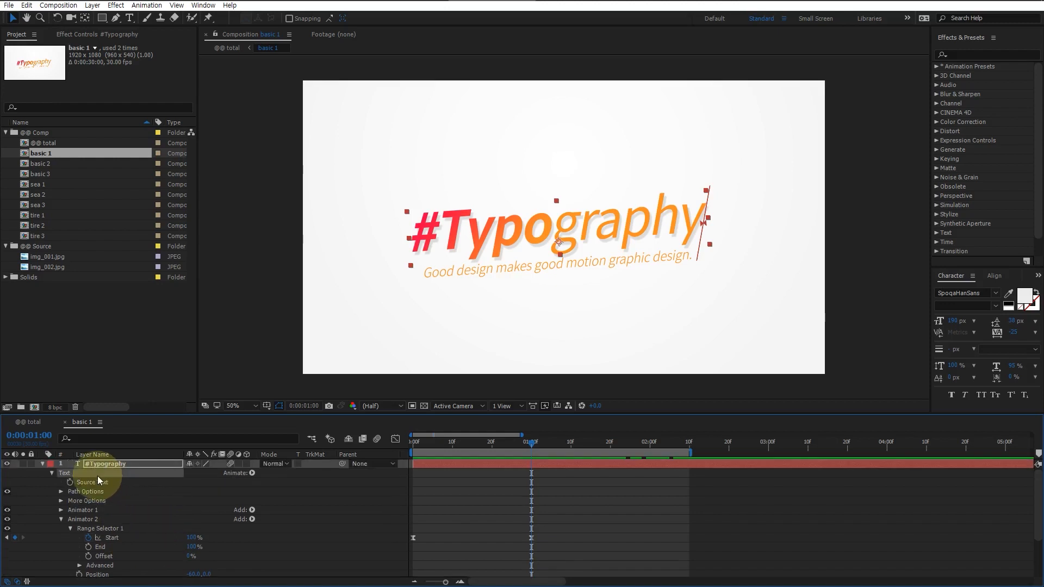
pyautogui.click(251, 472)
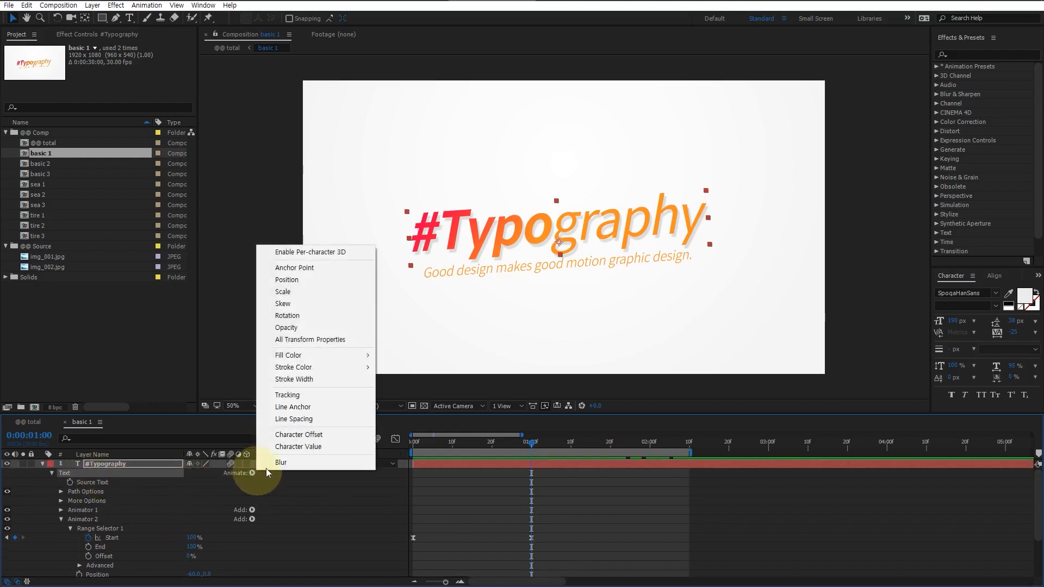
pyautogui.click(312, 379)
pyautogui.scroll(-3, 305, 528)
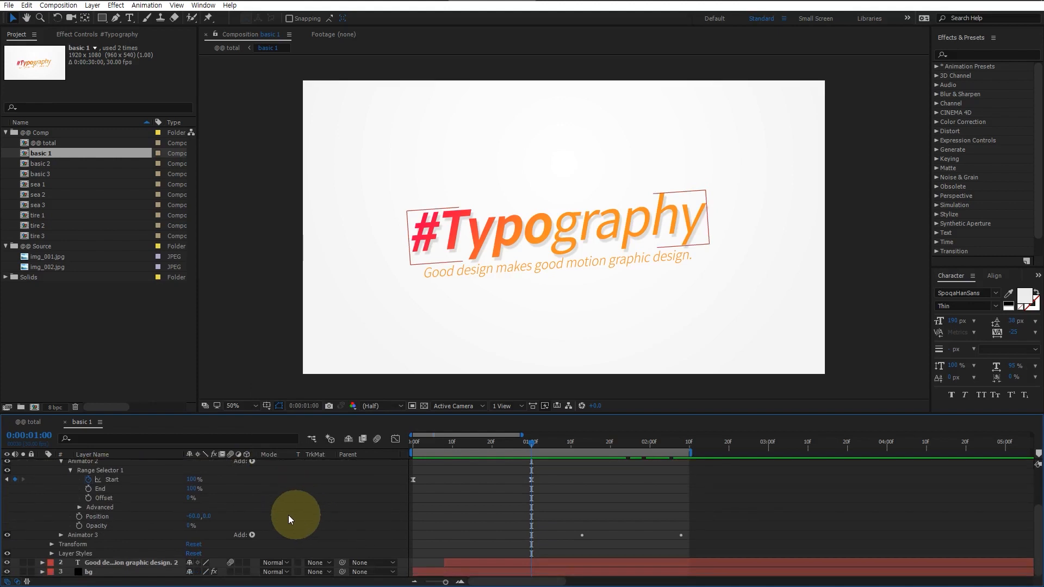
# Expand Animator 3, examine its Position and Opacity, and look over the properties that can be added to it.
pyautogui.click(61, 535)
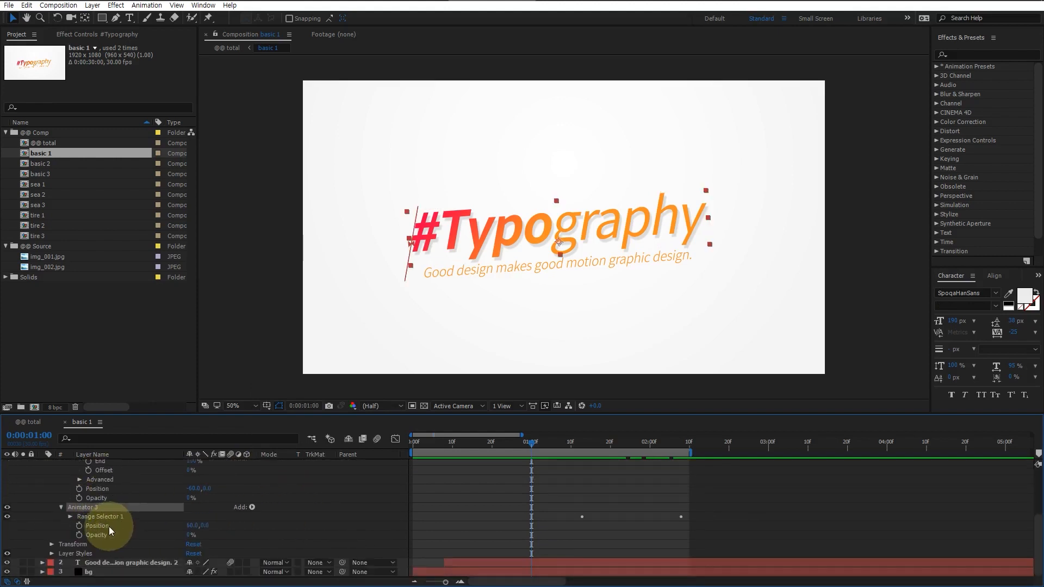
pyautogui.click(109, 526)
pyautogui.click(109, 533)
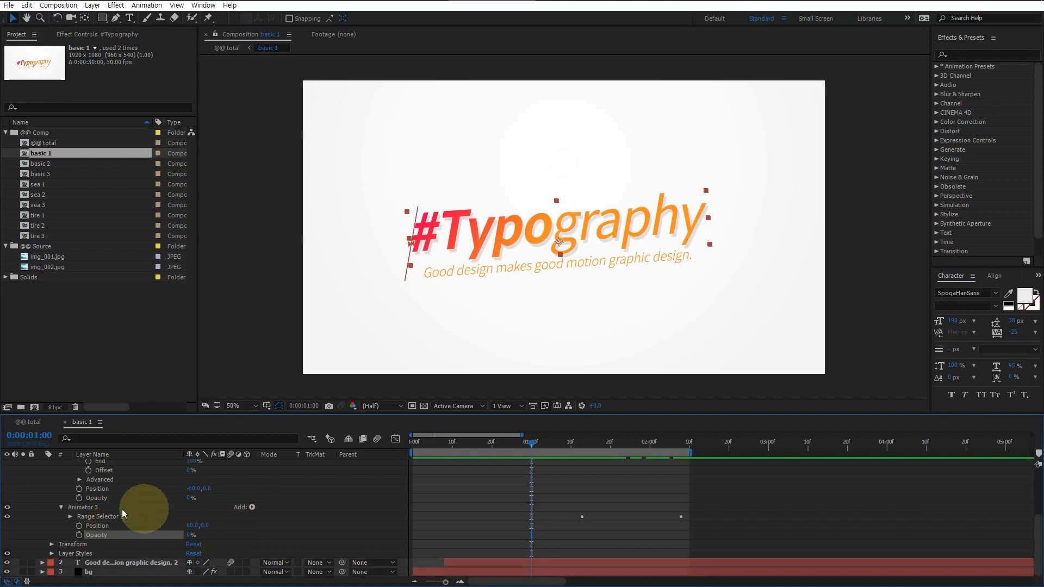
pyautogui.click(253, 508)
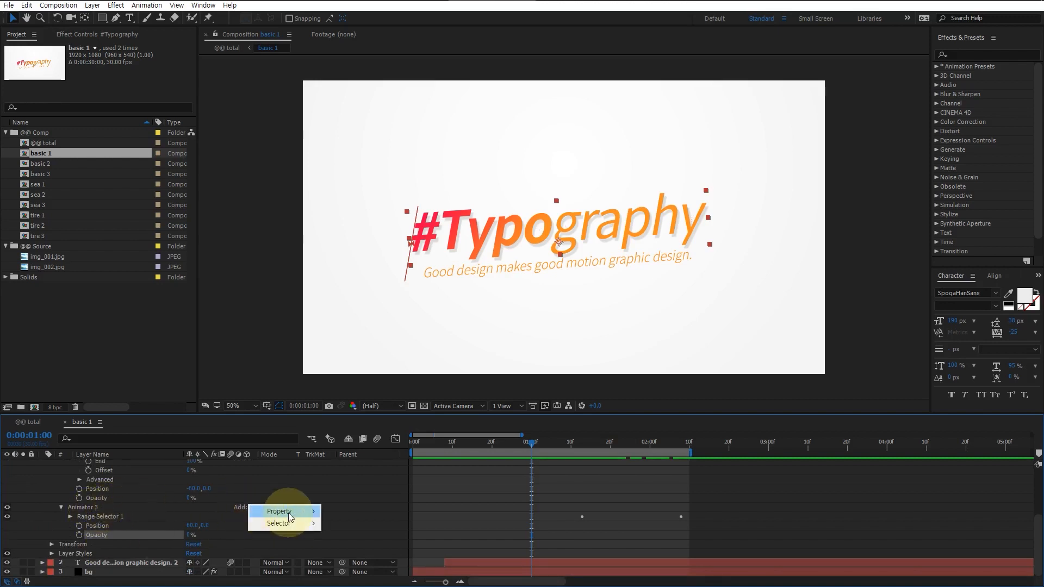
pyautogui.moveTo(283, 511)
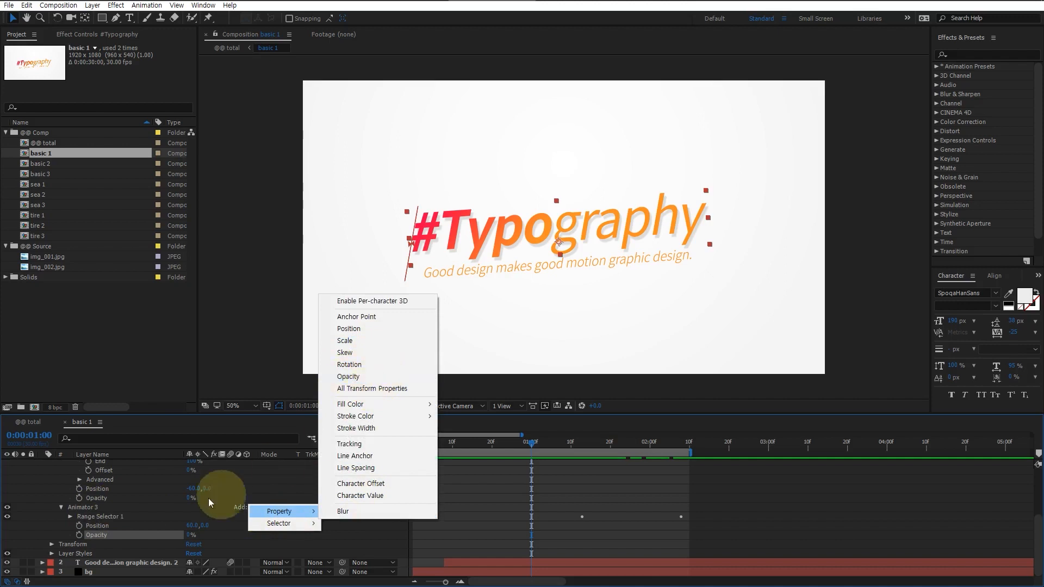
pyautogui.click(115, 531)
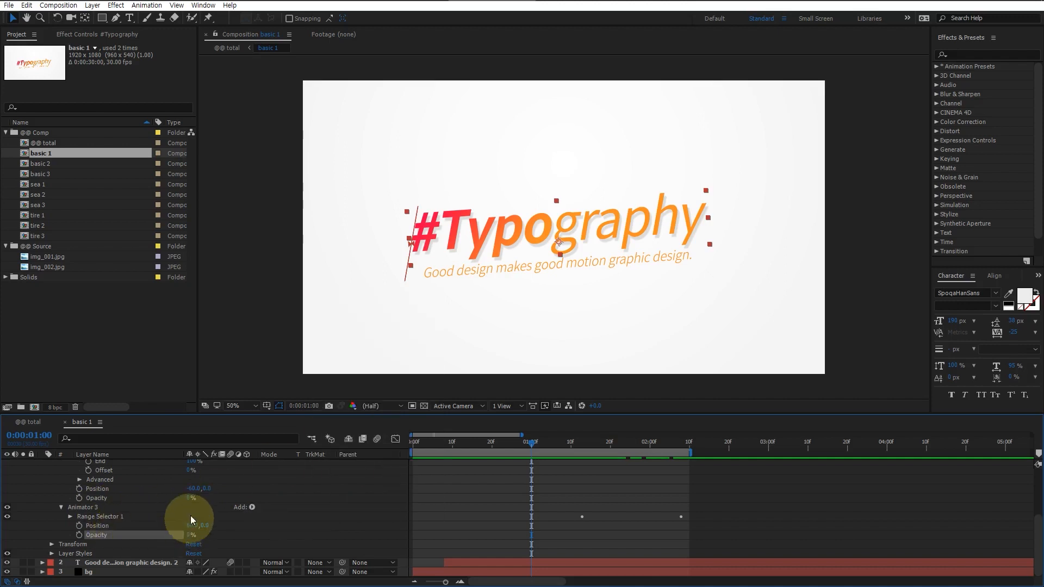
# Preview the start of the title's exit up to 0:00:01:14 and inspect Animator 3's Position value.
pyautogui.moveTo(552, 443); pyautogui.dragTo(587, 443)
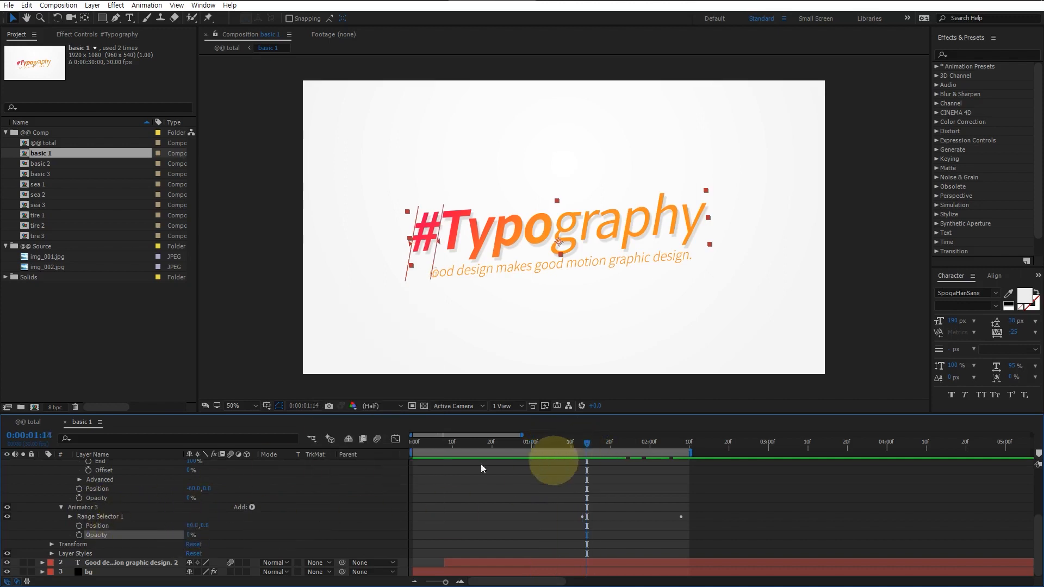
pyautogui.click(109, 526)
pyautogui.click(193, 525)
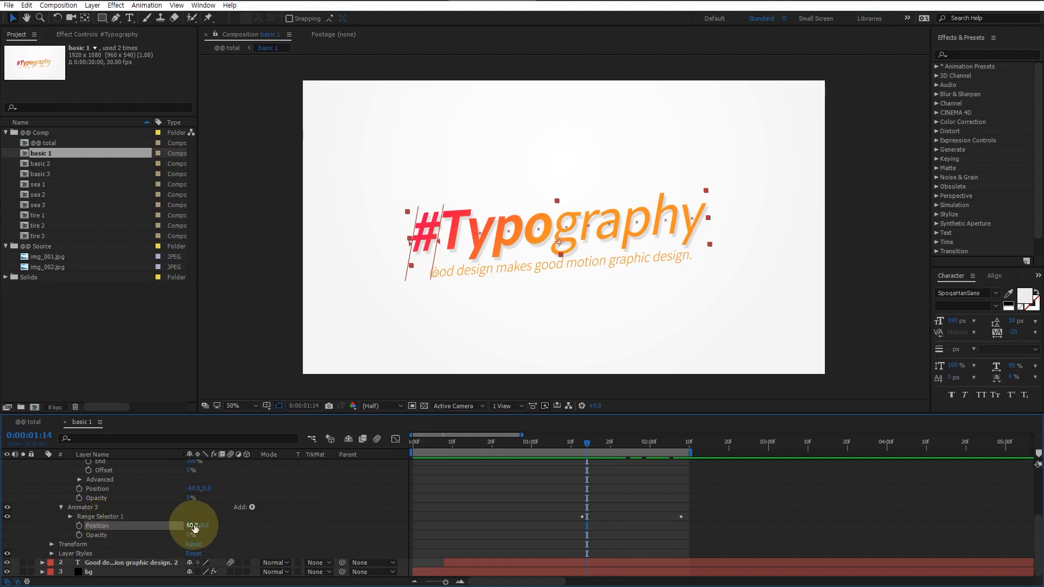
# Check Animator 3's Opacity and expand its Range Selector 1 to examine the Start keyframes for the title's exit.
pyautogui.click(122, 535)
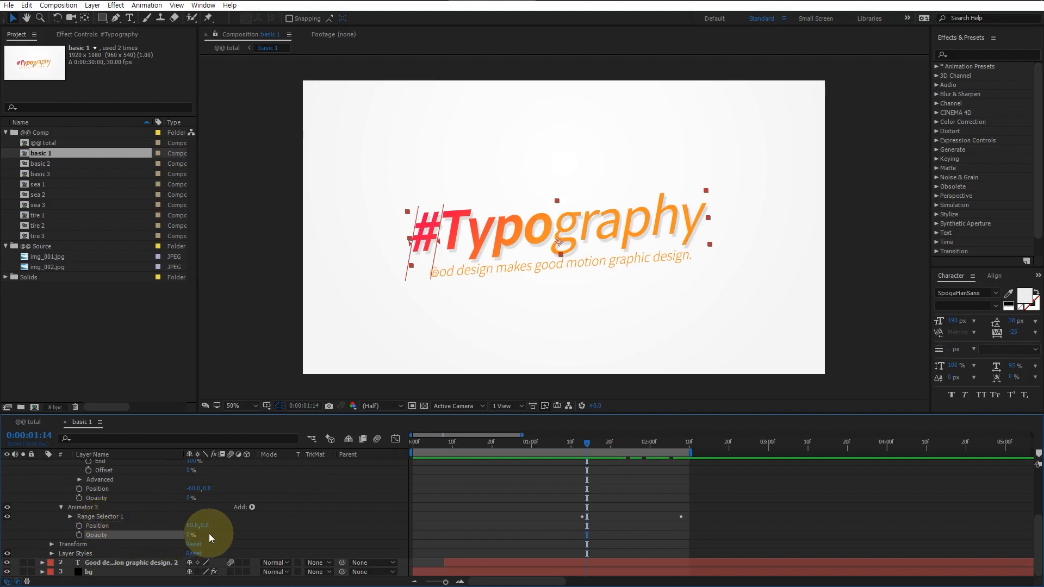
pyautogui.click(110, 516)
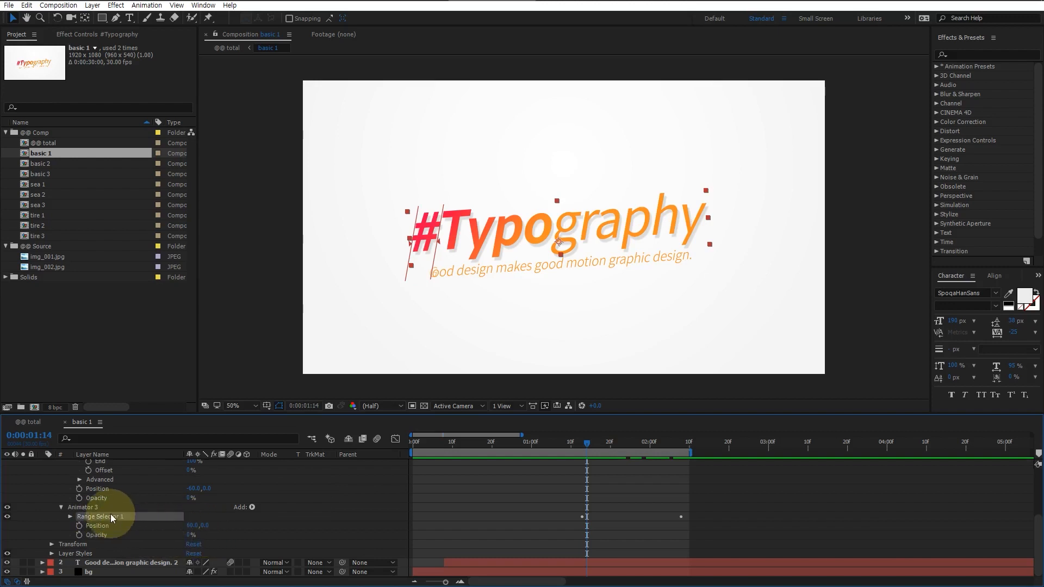
pyautogui.click(71, 517)
pyautogui.click(254, 522)
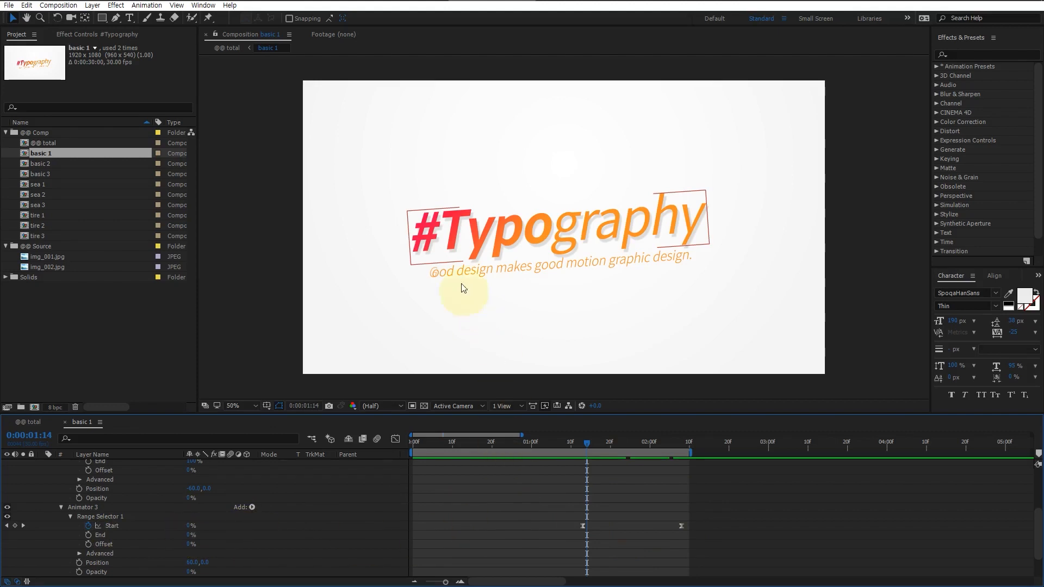
pyautogui.click(435, 270)
pyautogui.click(428, 289)
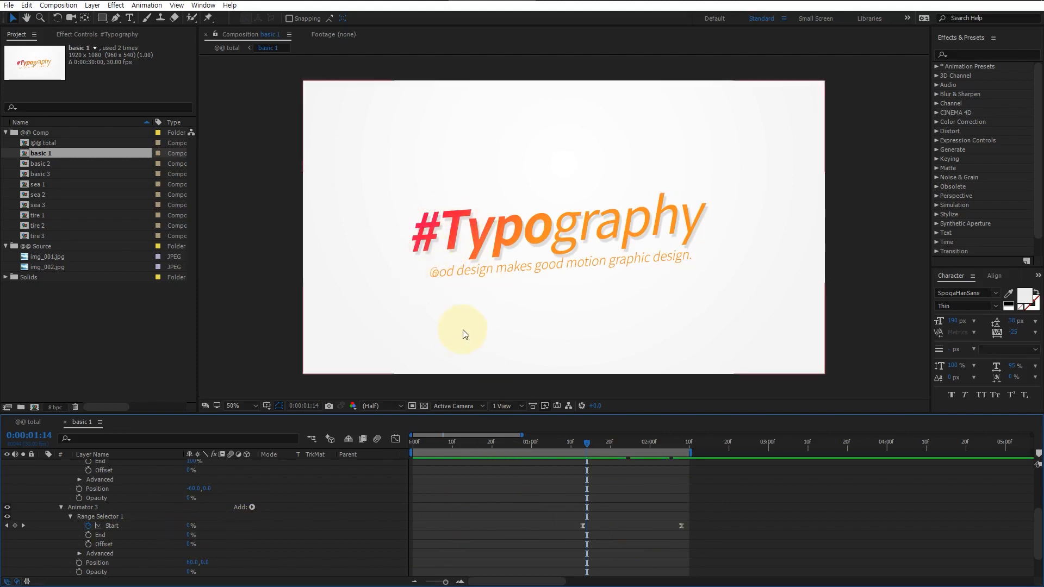
pyautogui.click(126, 524)
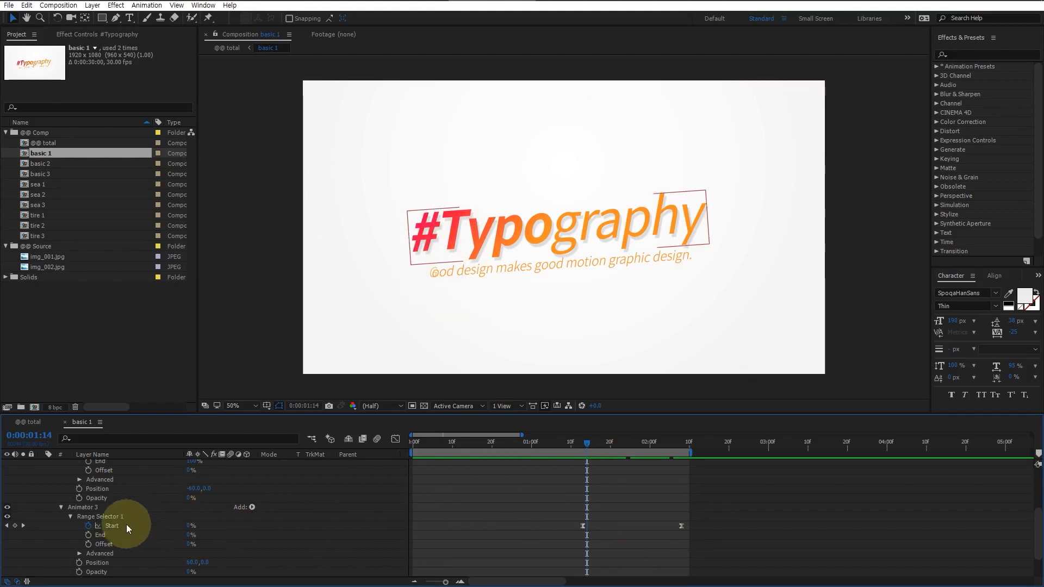
pyautogui.click(426, 310)
pyautogui.click(454, 250)
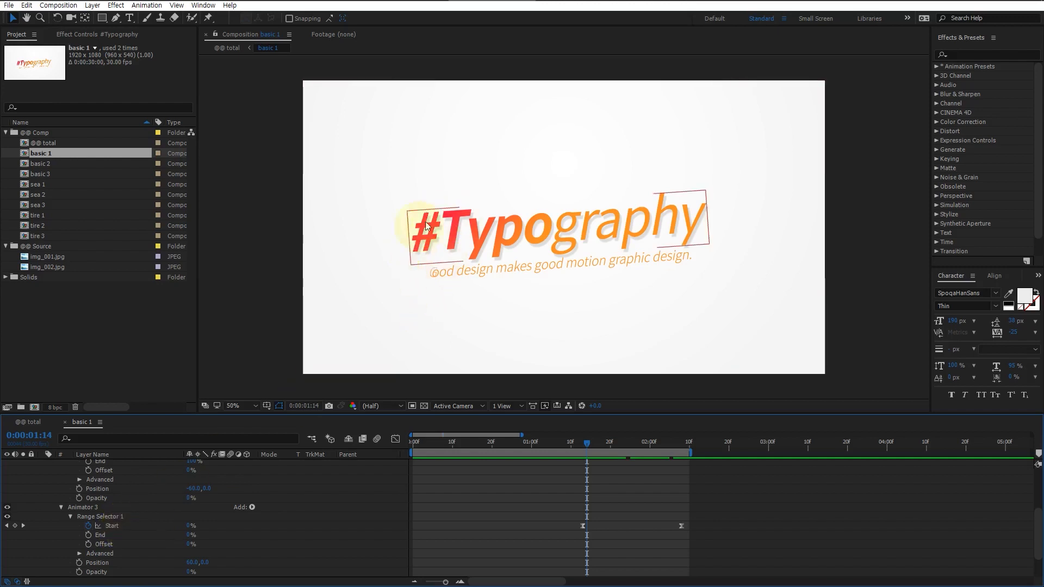
pyautogui.click(442, 273)
pyautogui.click(451, 290)
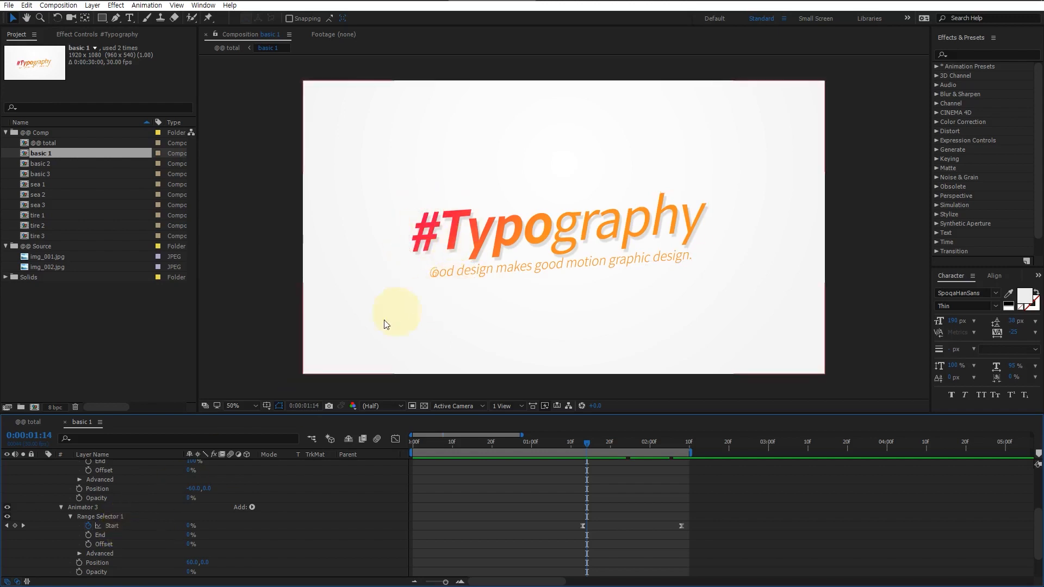
pyautogui.click(644, 228)
pyautogui.click(718, 252)
pyautogui.click(705, 239)
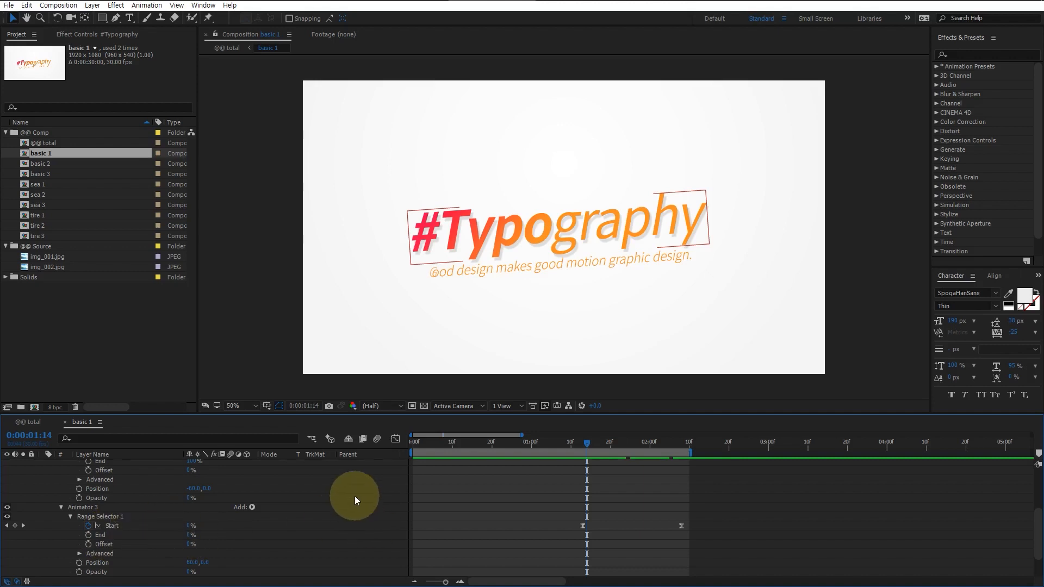
# Move the current time to 0:00:01:10, return to the @@ total composition and open basic 2 from it.
pyautogui.moveTo(566, 442)
pyautogui.mouseDown()
pyautogui.moveTo(669, 449)
pyautogui.moveTo(570, 448)
pyautogui.mouseUp()
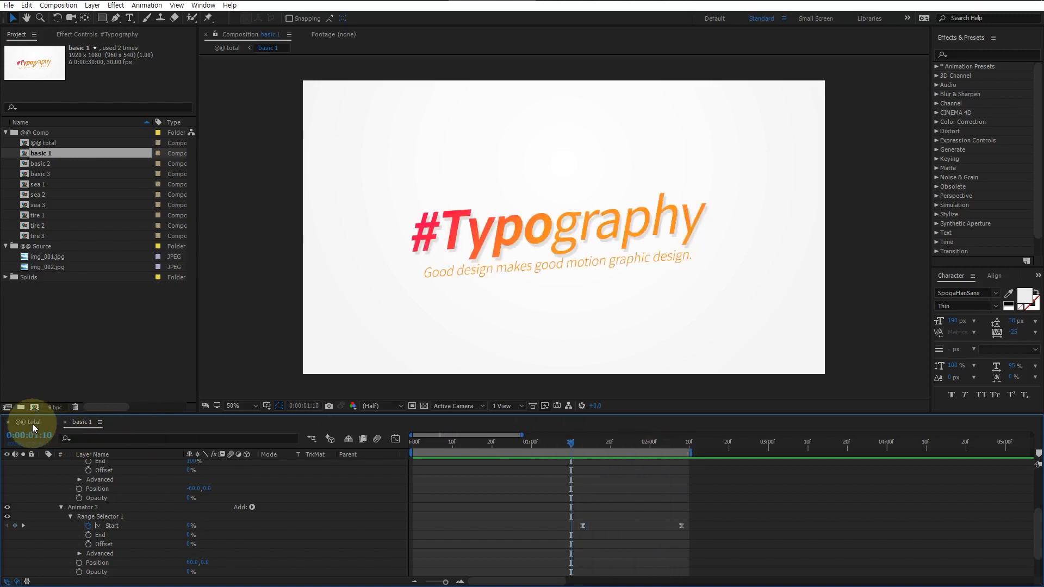
pyautogui.click(32, 428)
pyautogui.click(549, 118)
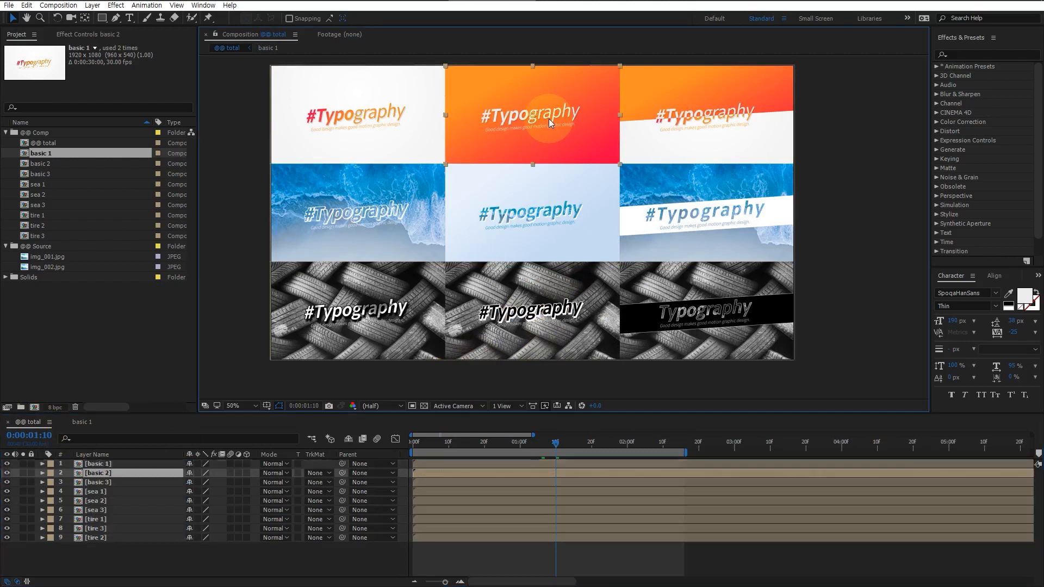
pyautogui.doubleClick(549, 119)
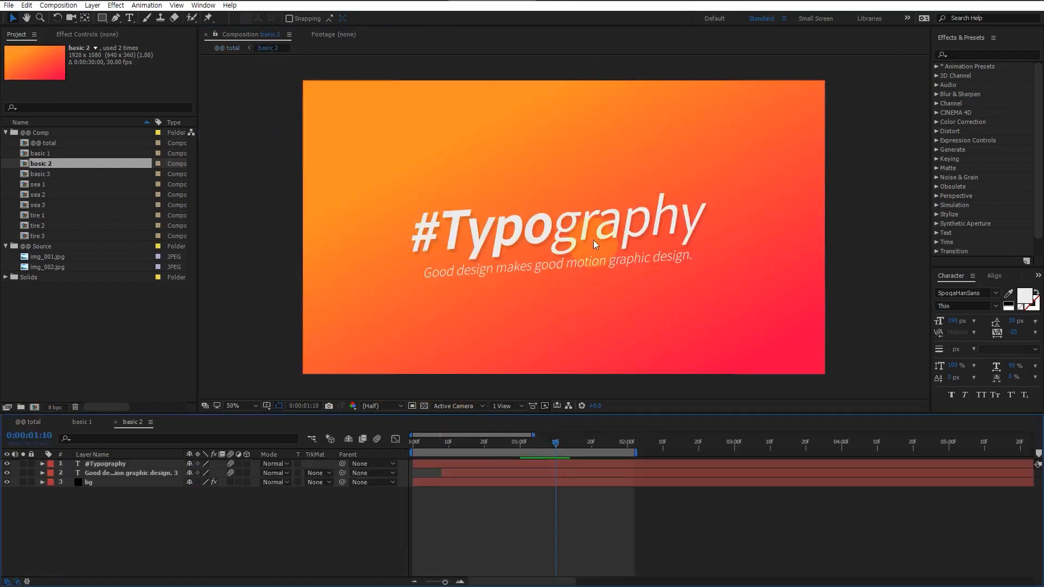
pyautogui.click(583, 309)
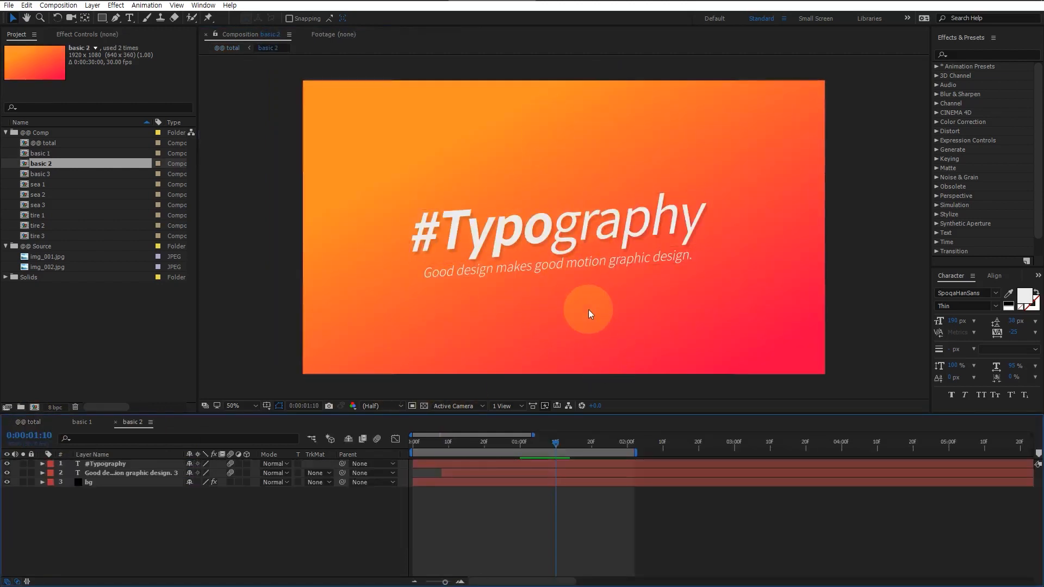
pyautogui.click(569, 237)
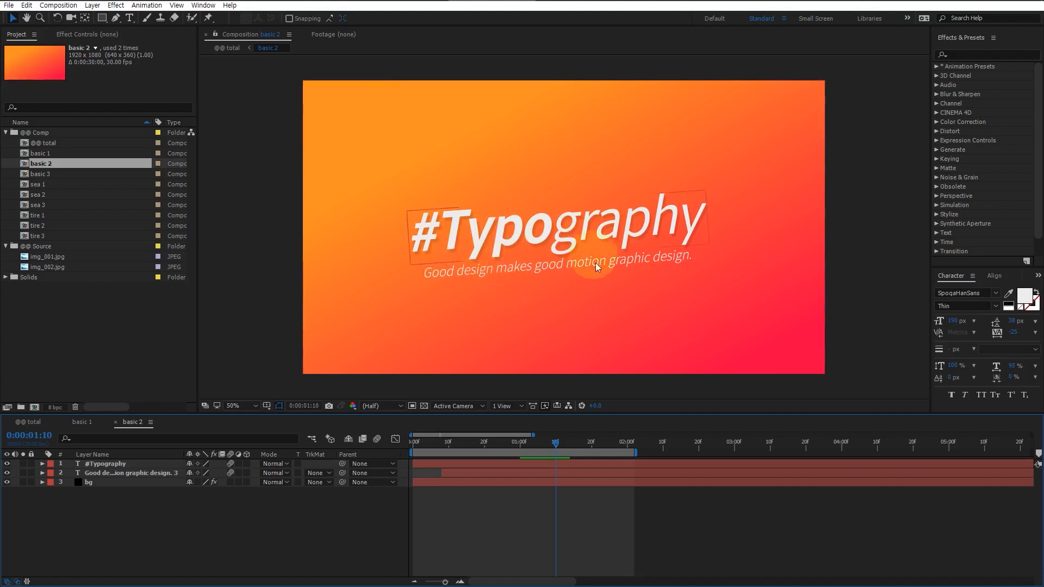
# Expand the #Typography layer's Layer Styles in basic 2 and delete the disabled Gradient Overlay.
pyautogui.click(110, 465)
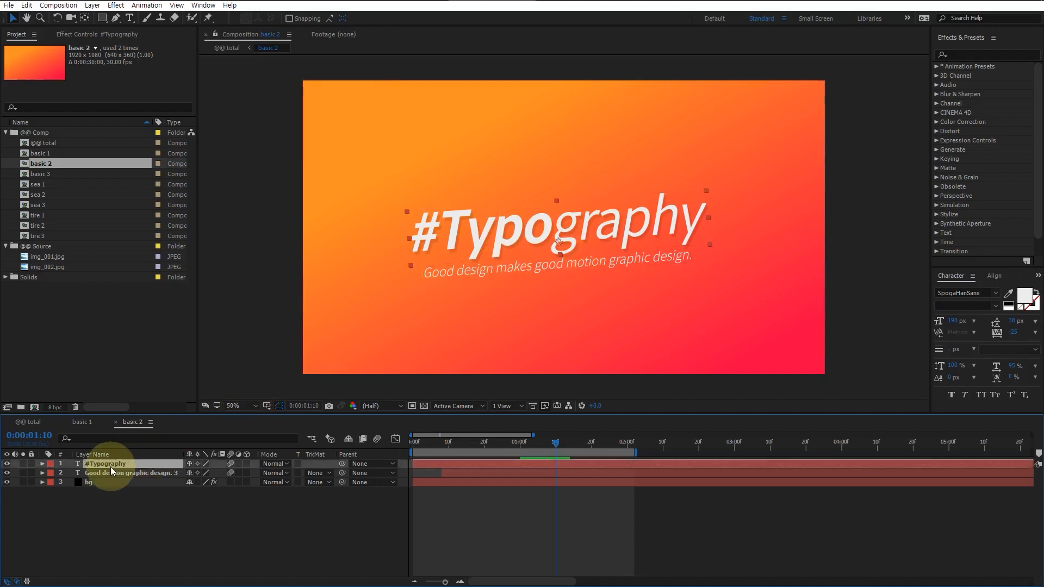
pyautogui.click(42, 464)
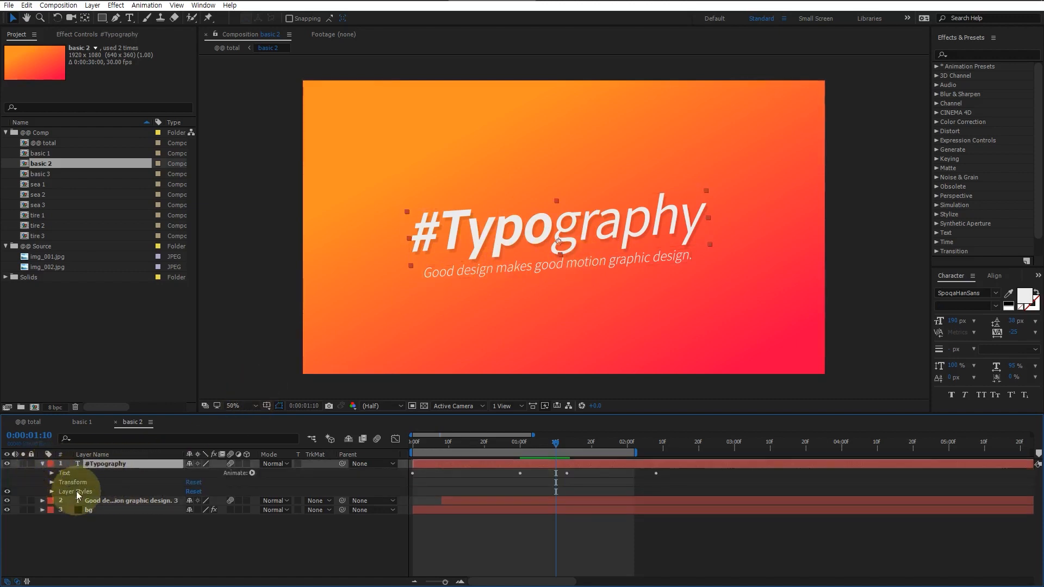
pyautogui.click(52, 492)
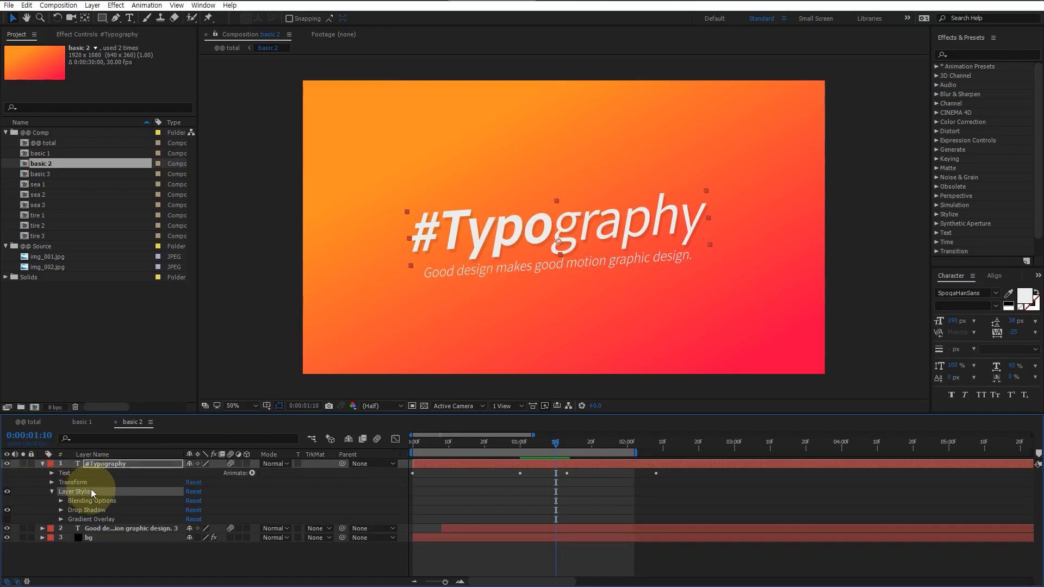
pyautogui.click(86, 520)
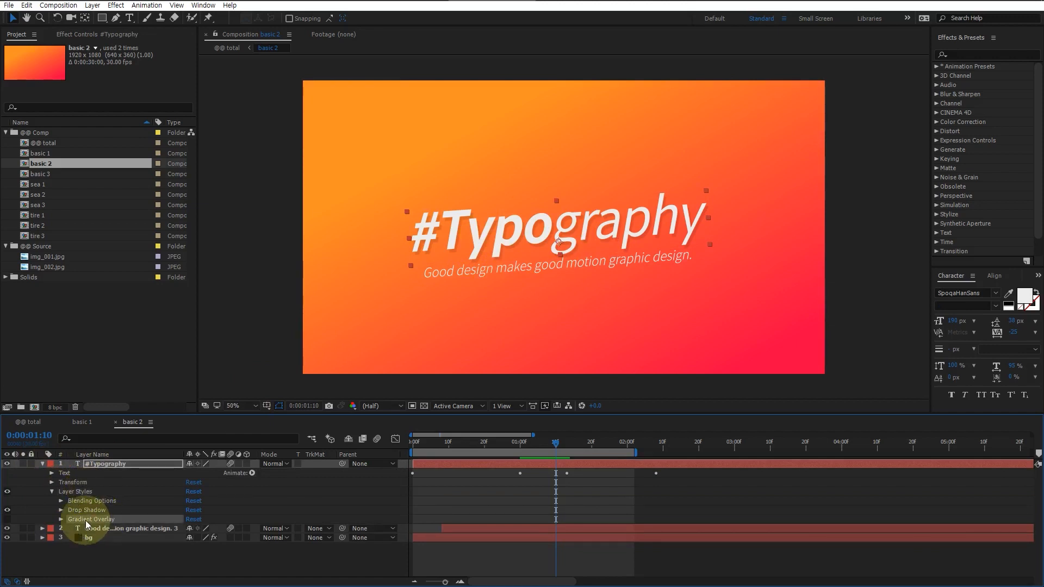
pyautogui.press('ctrl')
pyautogui.click(8, 519)
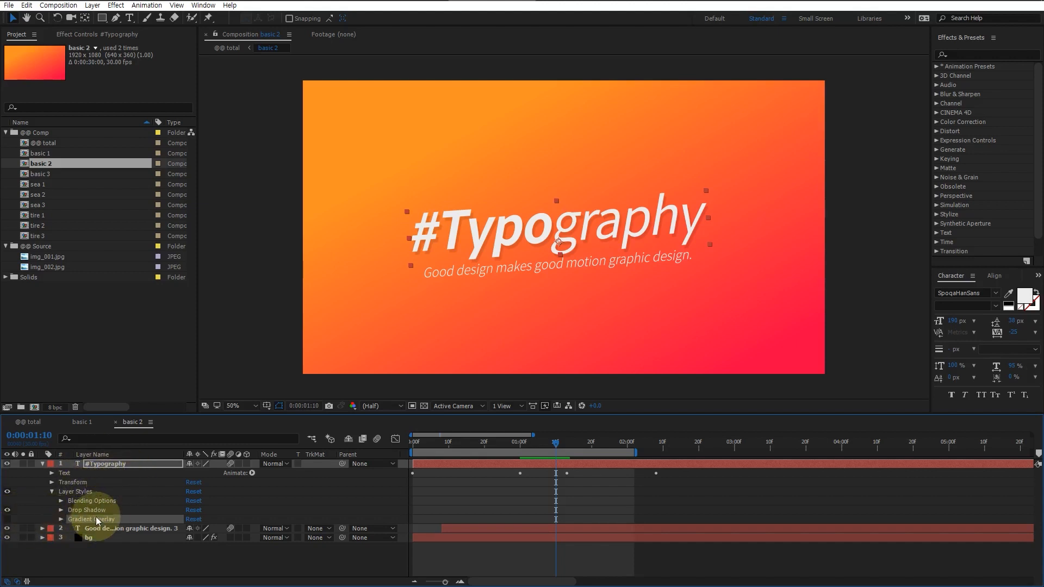
pyautogui.press('Delete')
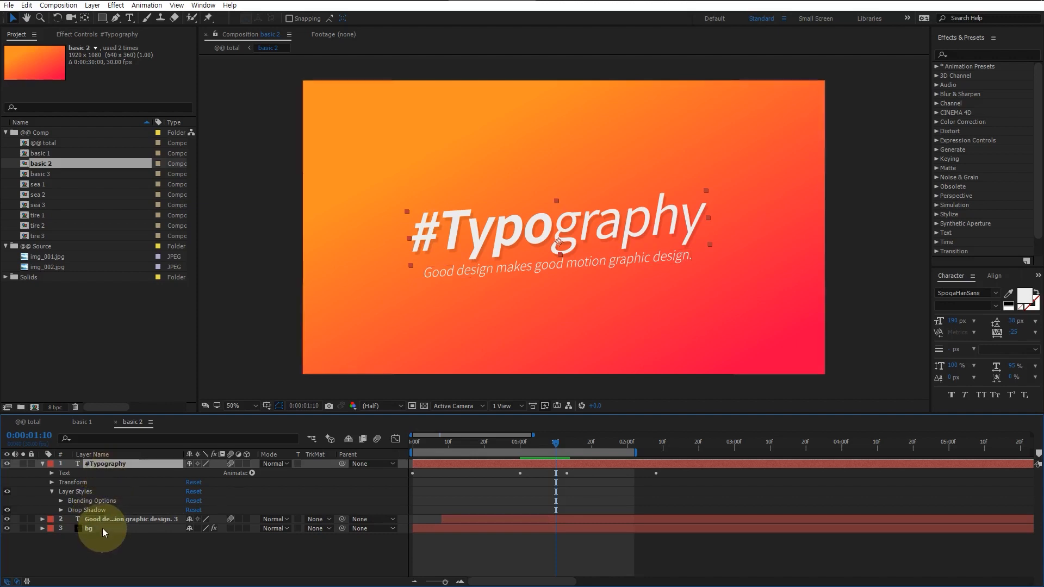
# Remove all effects from the bg layer, expand it to check its Layer Styles, and select the title's Drop Shadow.
pyautogui.click(102, 527)
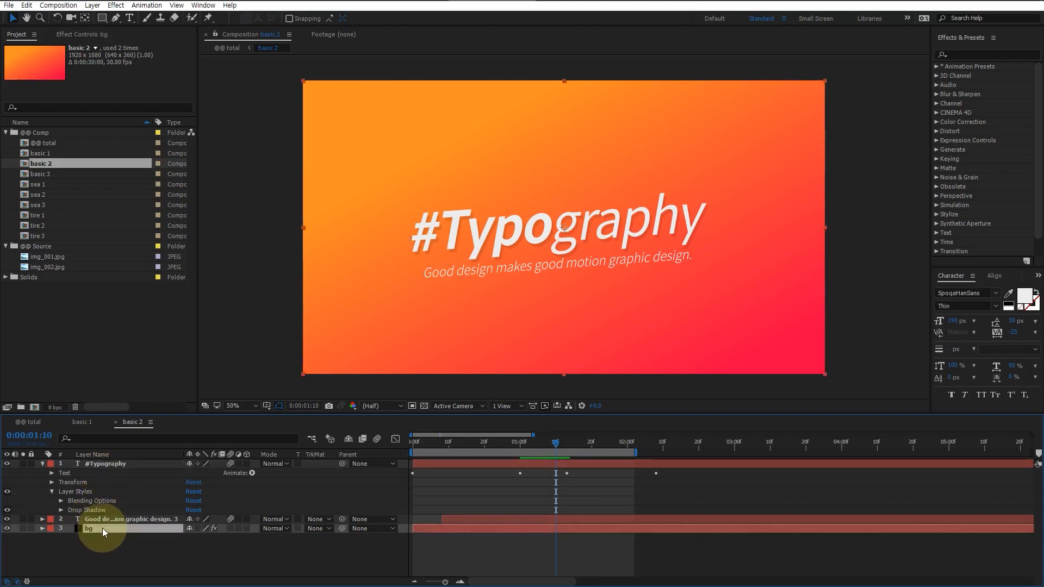
pyautogui.hotkey('ctrl', 'shift', 'e')
pyautogui.click(47, 528)
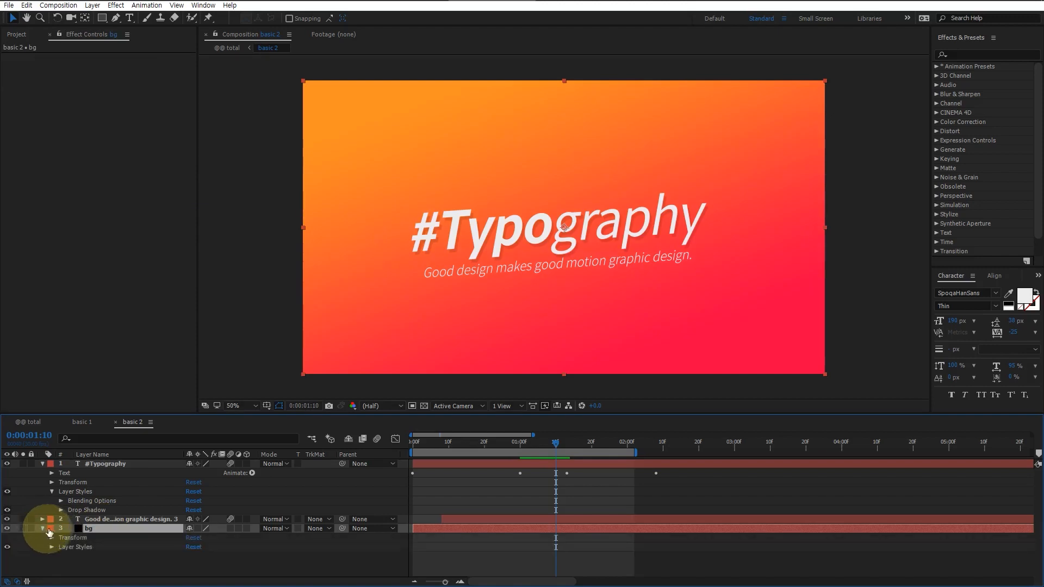
pyautogui.click(78, 548)
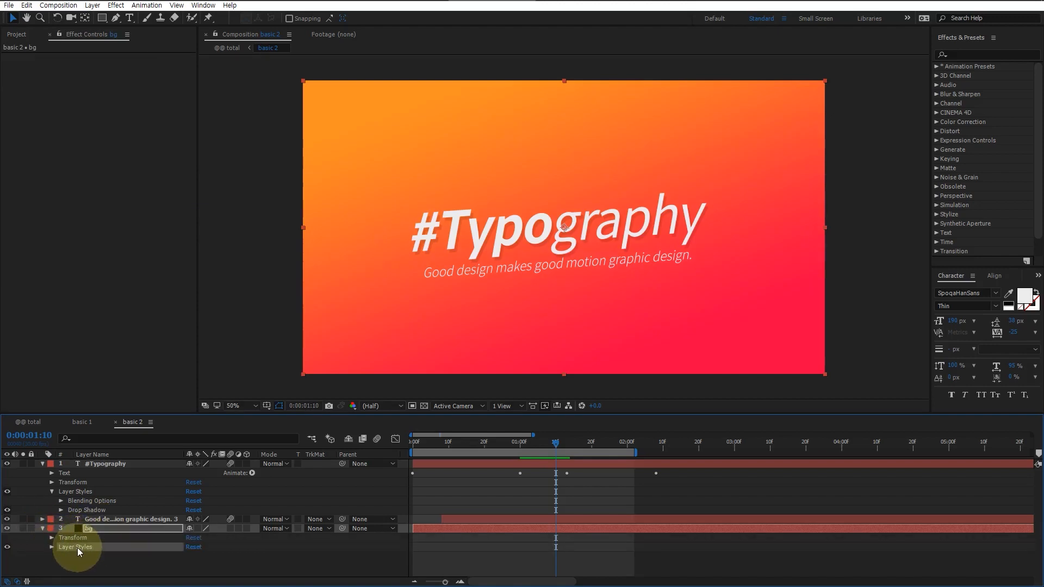
pyautogui.click(85, 510)
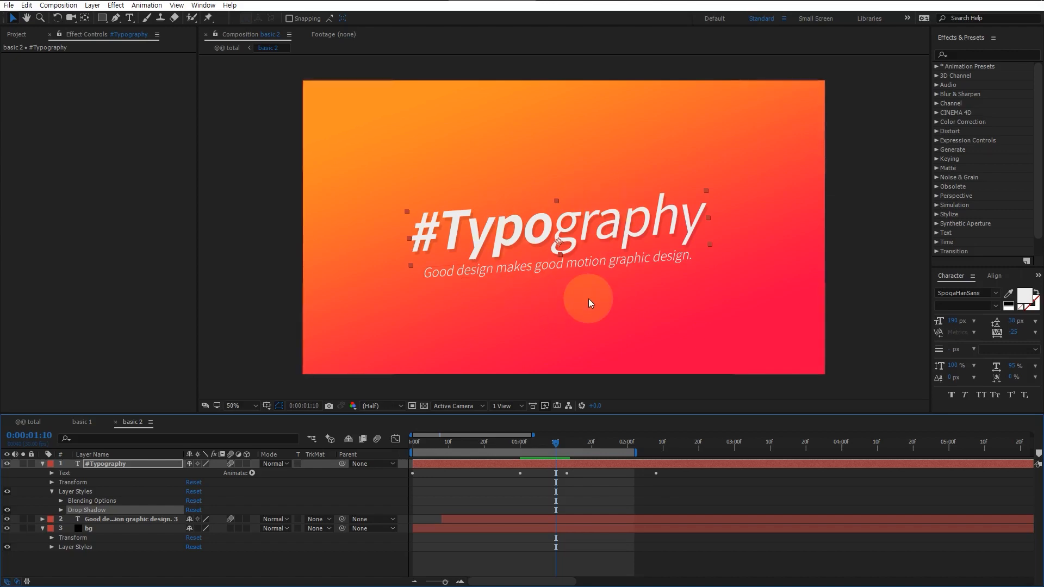
# Close the basic 2 and basic 1 compositions and open basic 3 from @@ total.
pyautogui.hotkey('ctrl', 'w')
pyautogui.hotkey('ctrl', 'w')
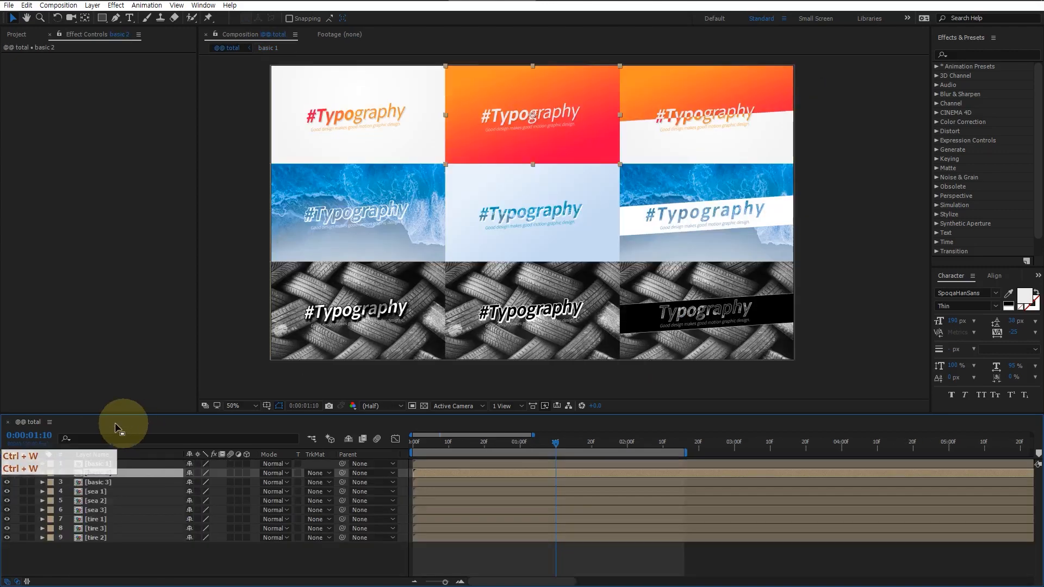
pyautogui.doubleClick(700, 119)
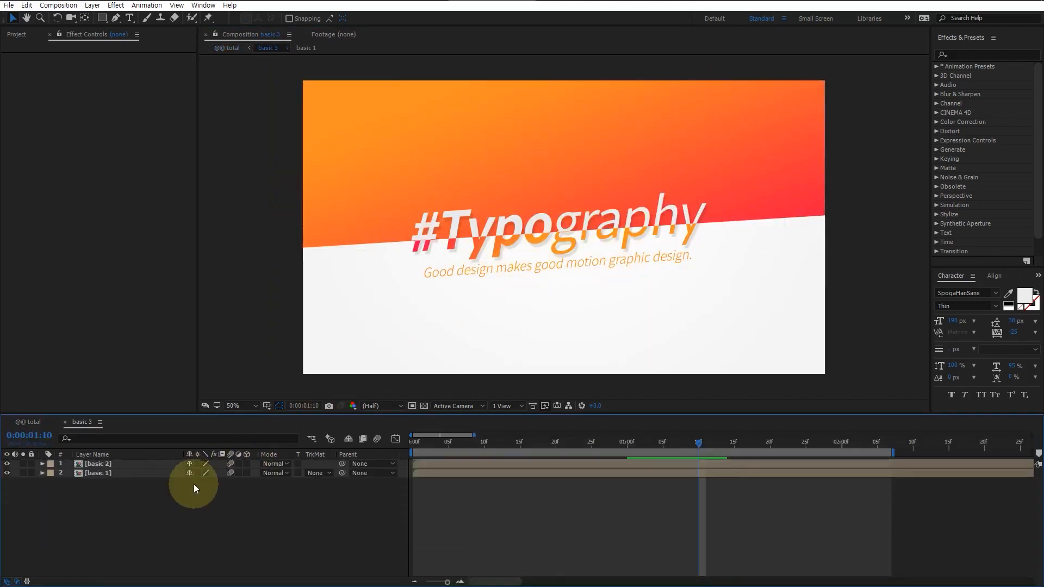
# Examine how the basic 2 layer is masked over basic 1, then preview the split title's reveal up to 0:00:00:27.
pyautogui.click(114, 463)
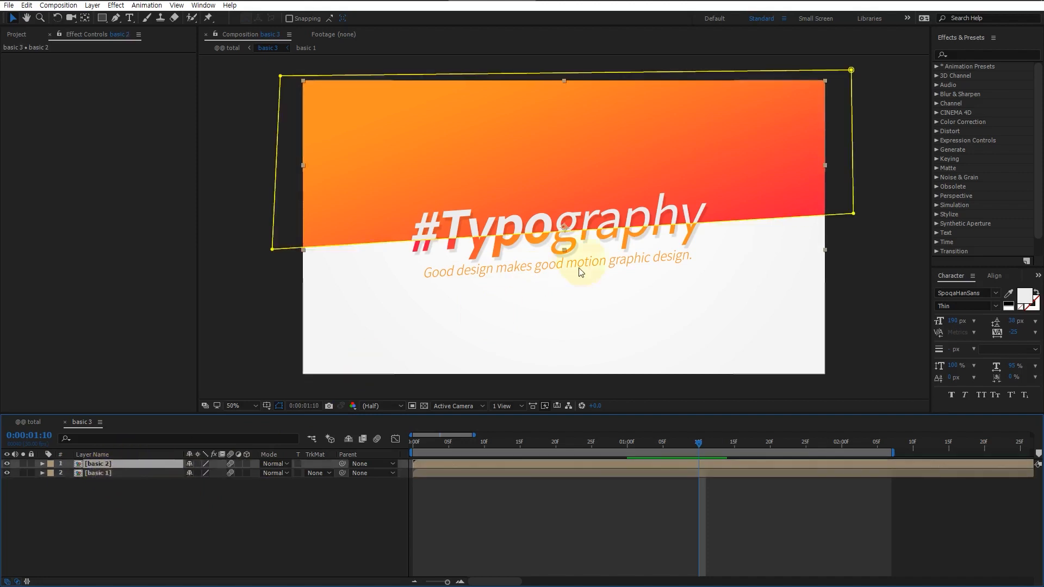
pyautogui.click(134, 472)
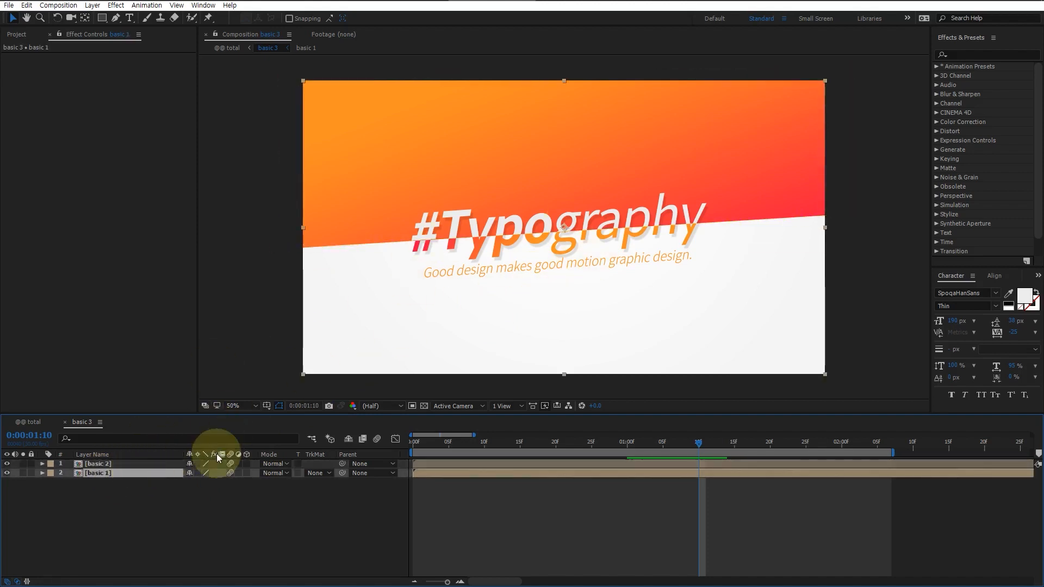
pyautogui.click(129, 463)
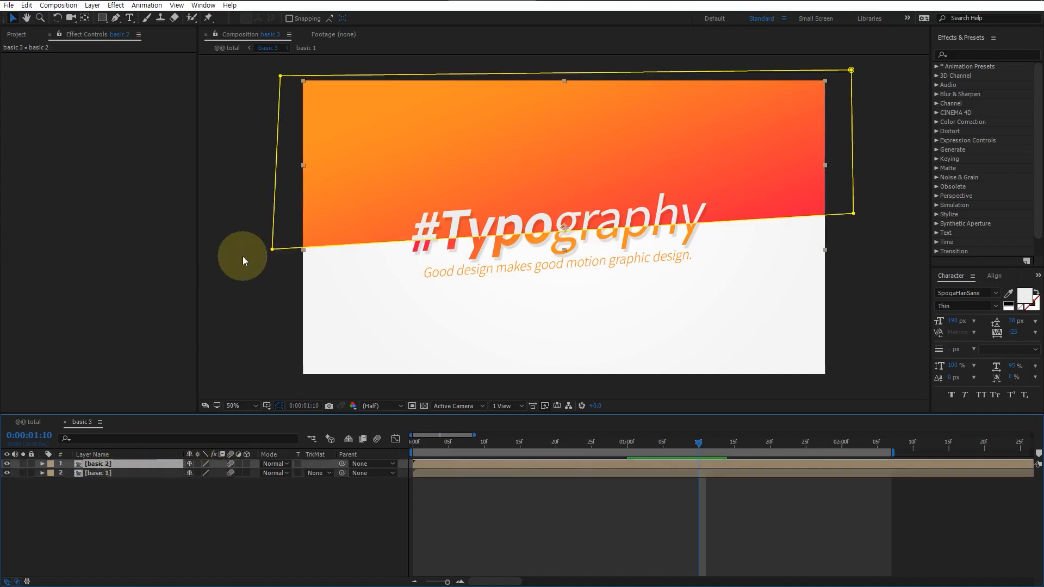
pyautogui.click(118, 19)
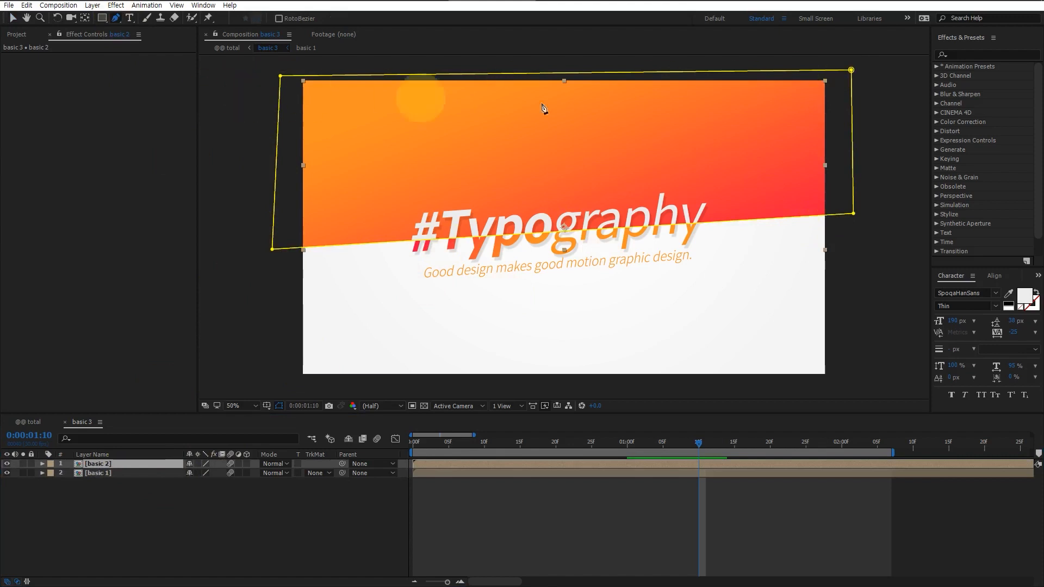
pyautogui.press('v')
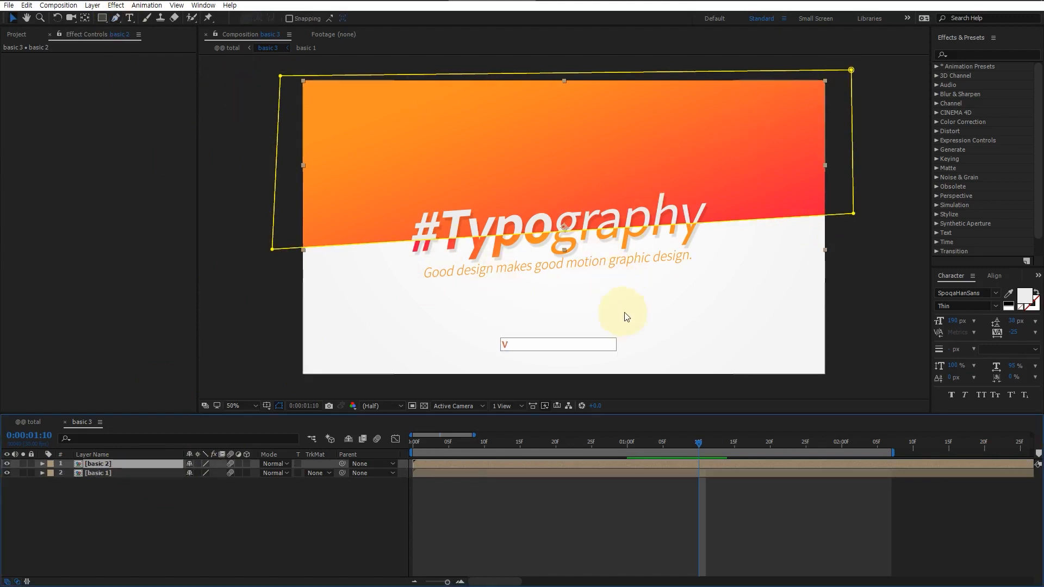
pyautogui.click(456, 516)
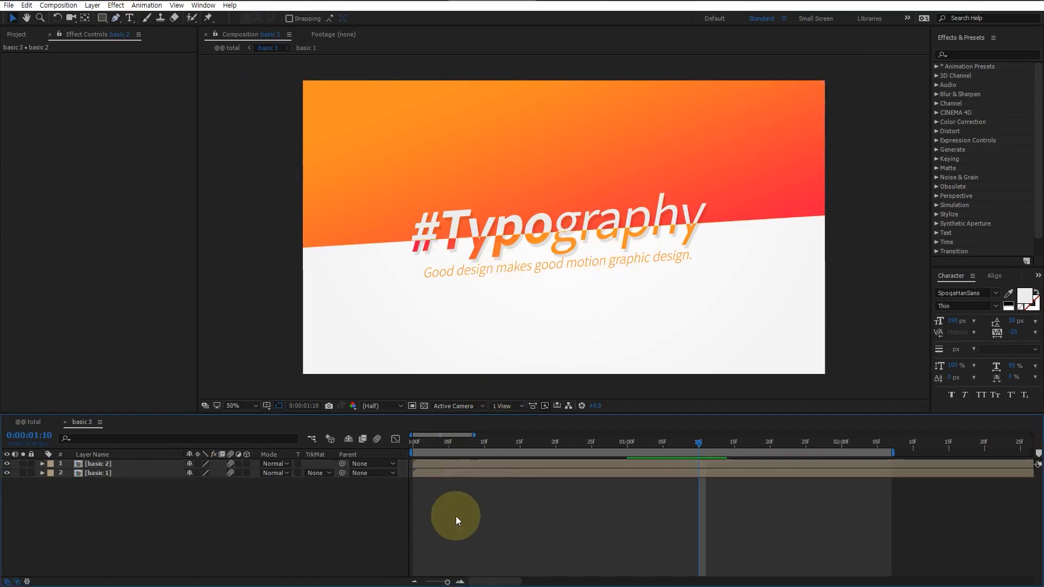
pyautogui.moveTo(428, 442); pyautogui.dragTo(607, 445)
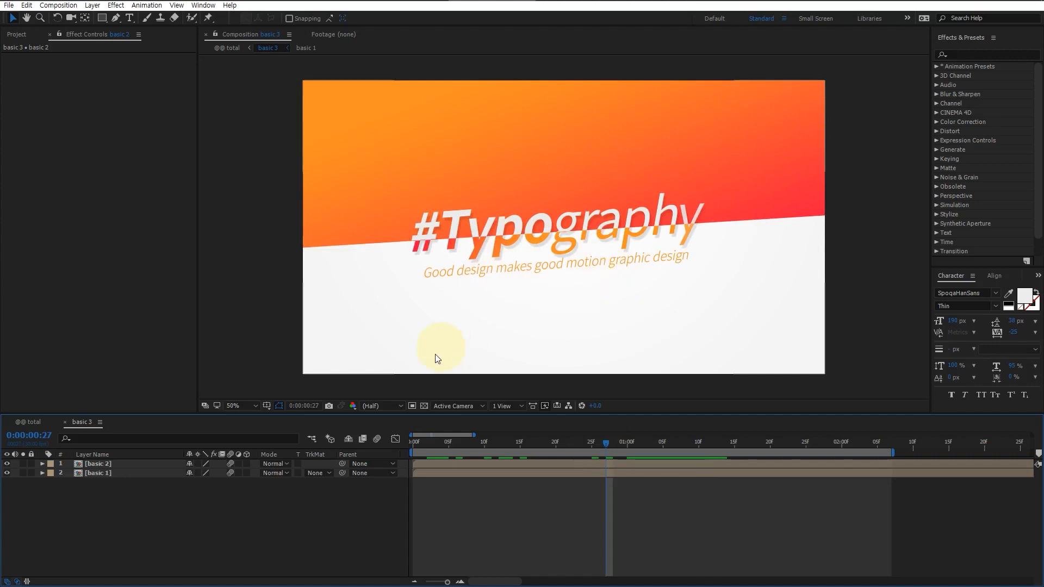
# Close the basic 3 composition and open sea 1 from @@ total.
pyautogui.hotkey('ctrl', 'w')
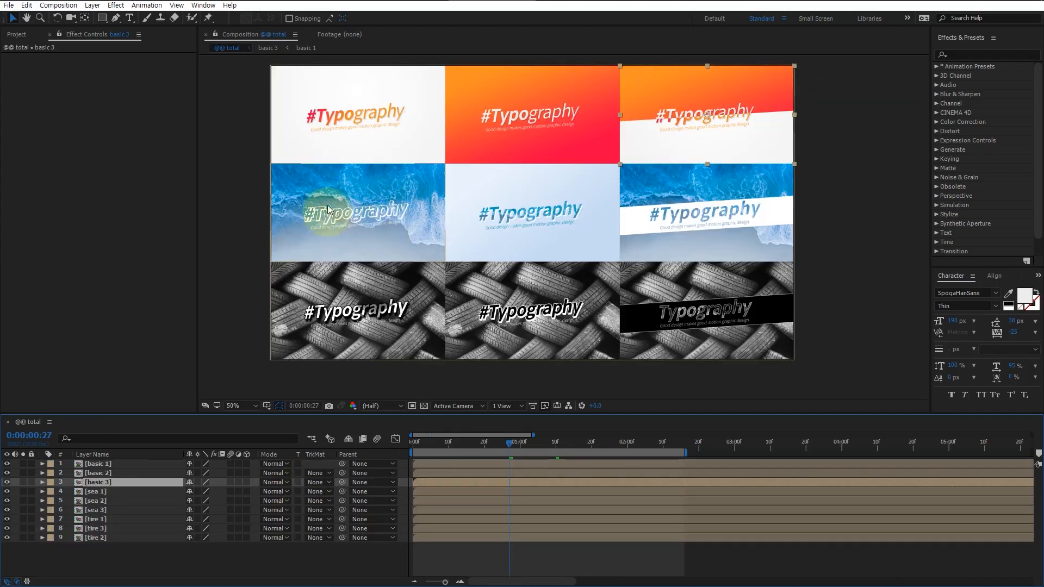
pyautogui.click(392, 231)
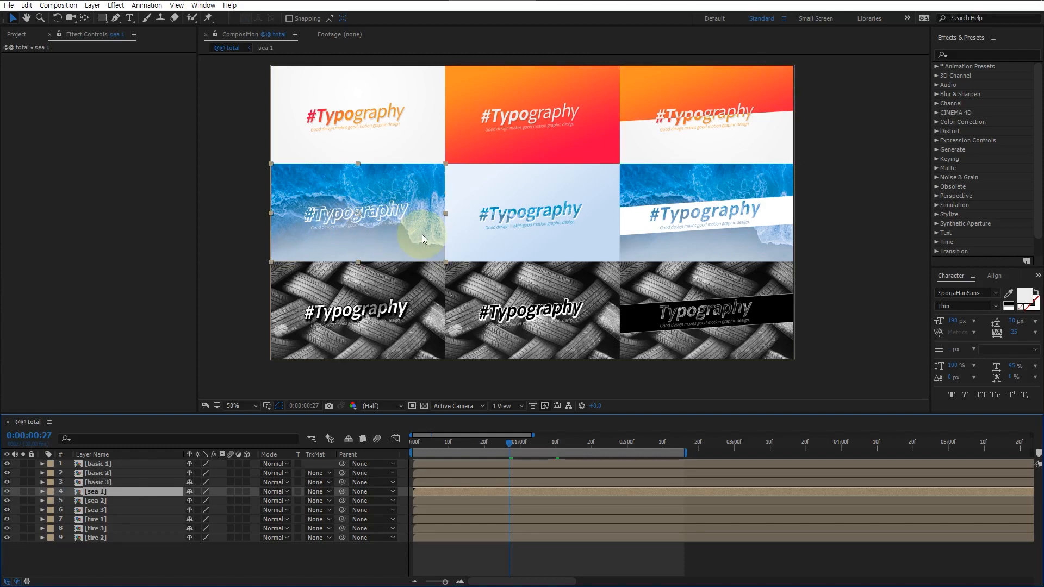
pyautogui.doubleClick(400, 230)
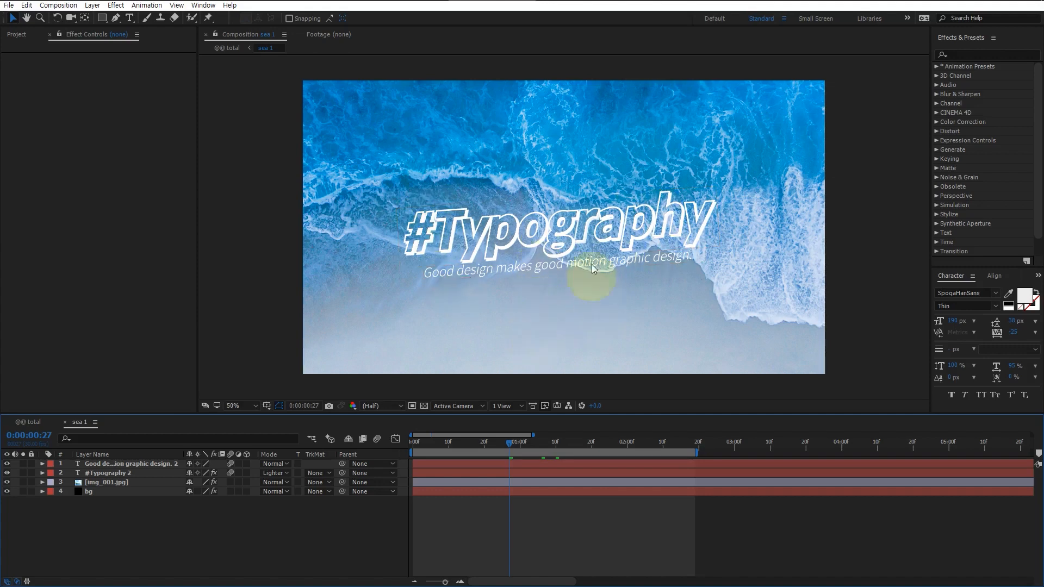
# Check the fill and stroke colors of the #Typography 2 title.
pyautogui.click(580, 235)
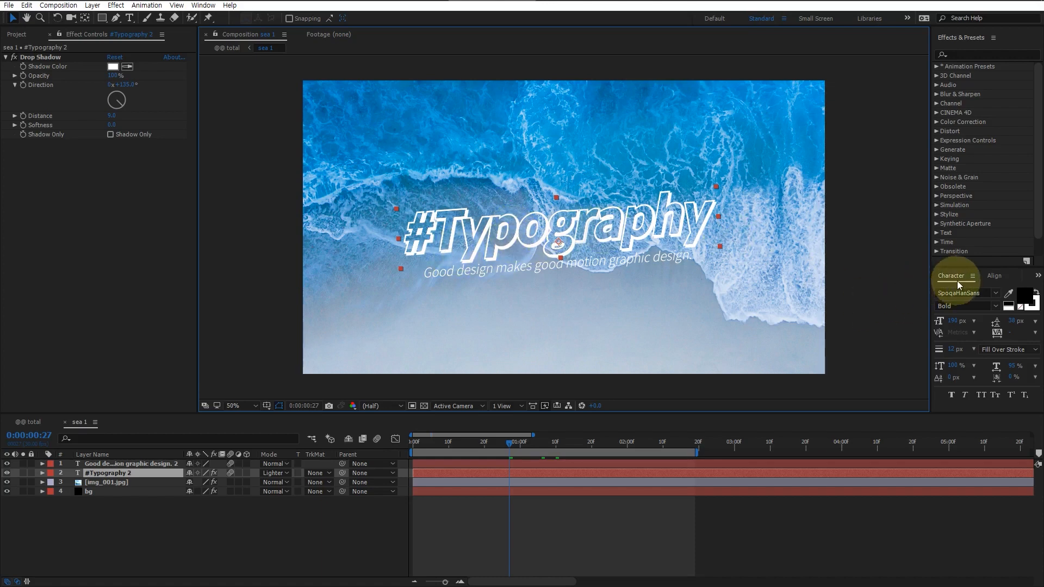
pyautogui.click(1025, 301)
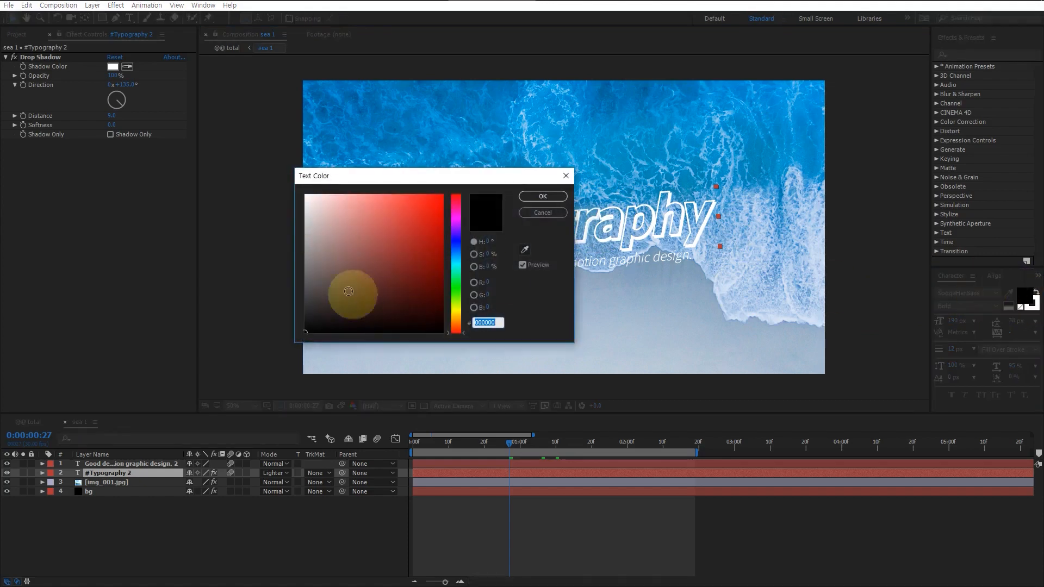
pyautogui.click(544, 197)
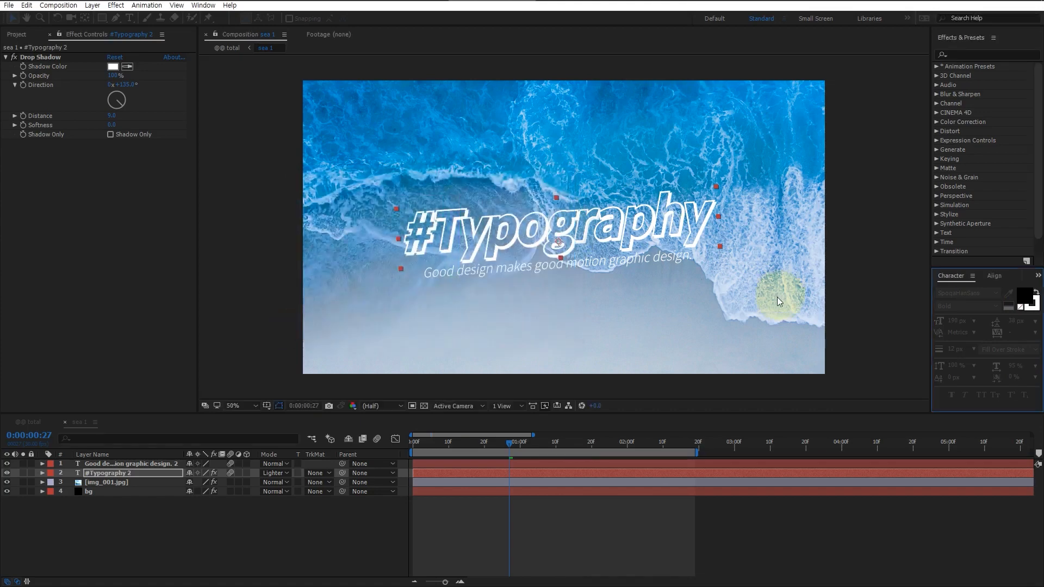
pyautogui.click(1033, 303)
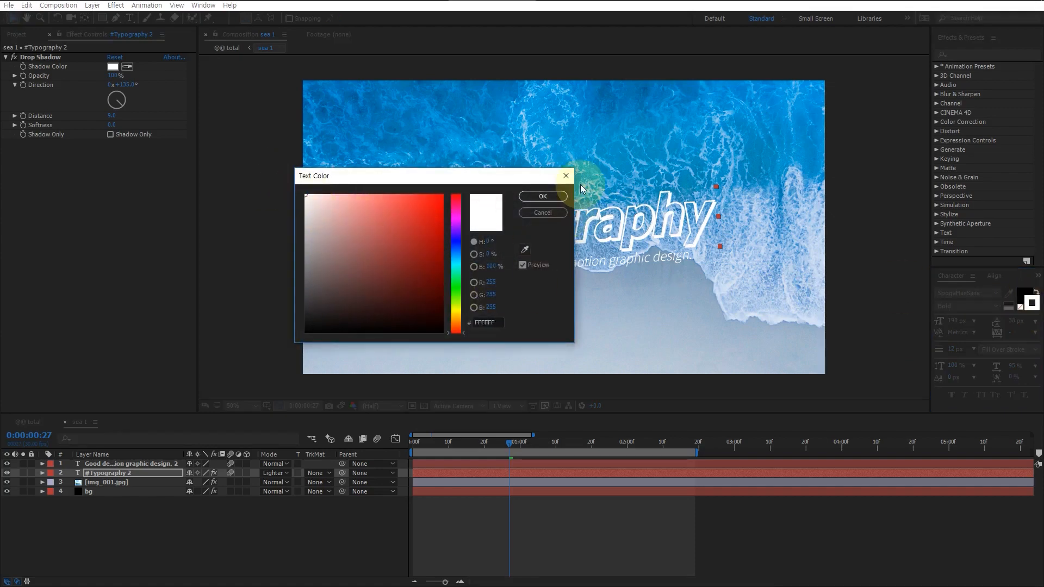
pyautogui.click(565, 177)
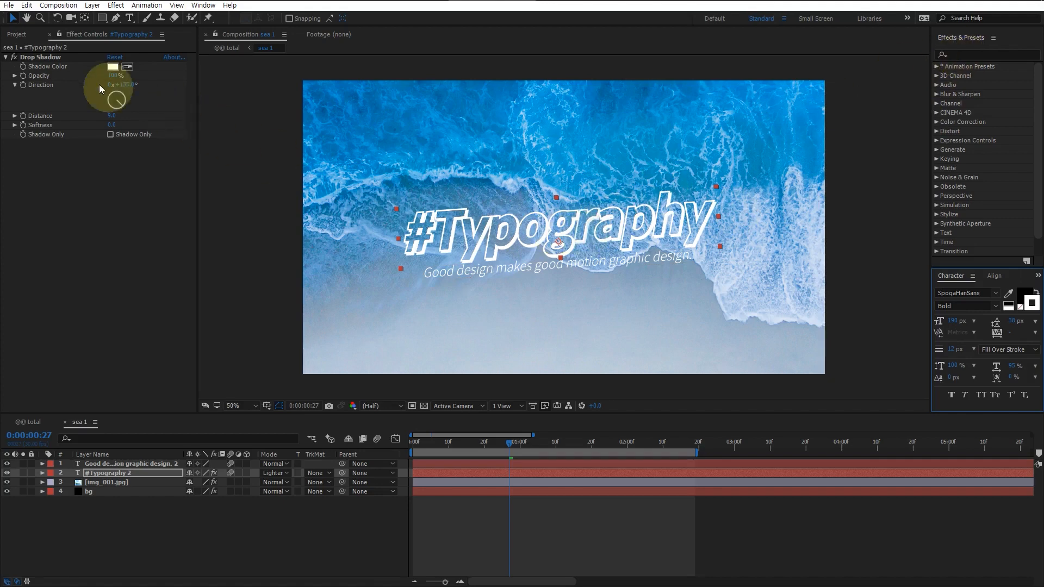
# Examine the title's Drop Shadow effect and the blending mode of the #Typography 2 layer.
pyautogui.click(45, 58)
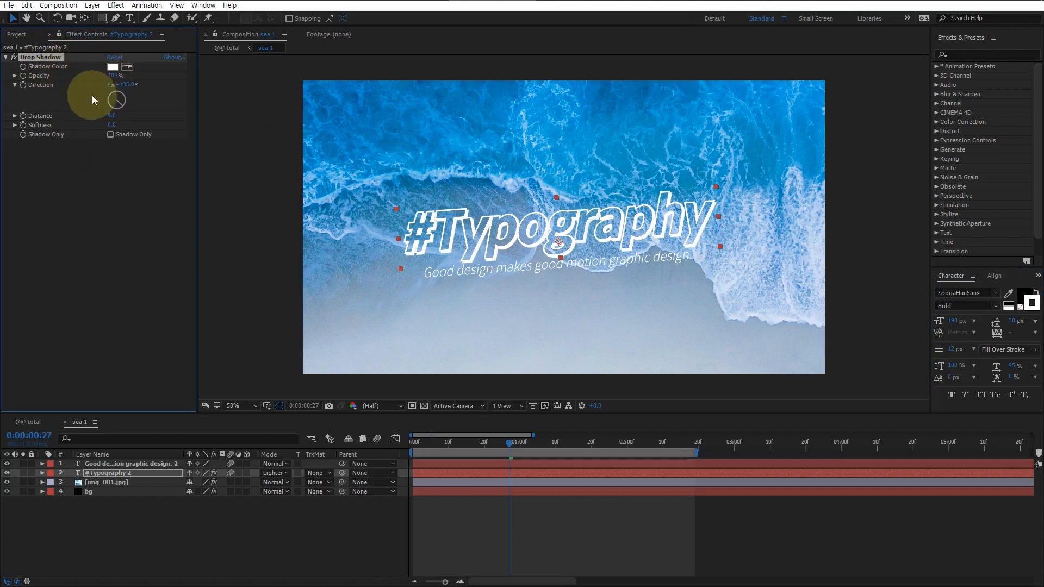
pyautogui.click(127, 66)
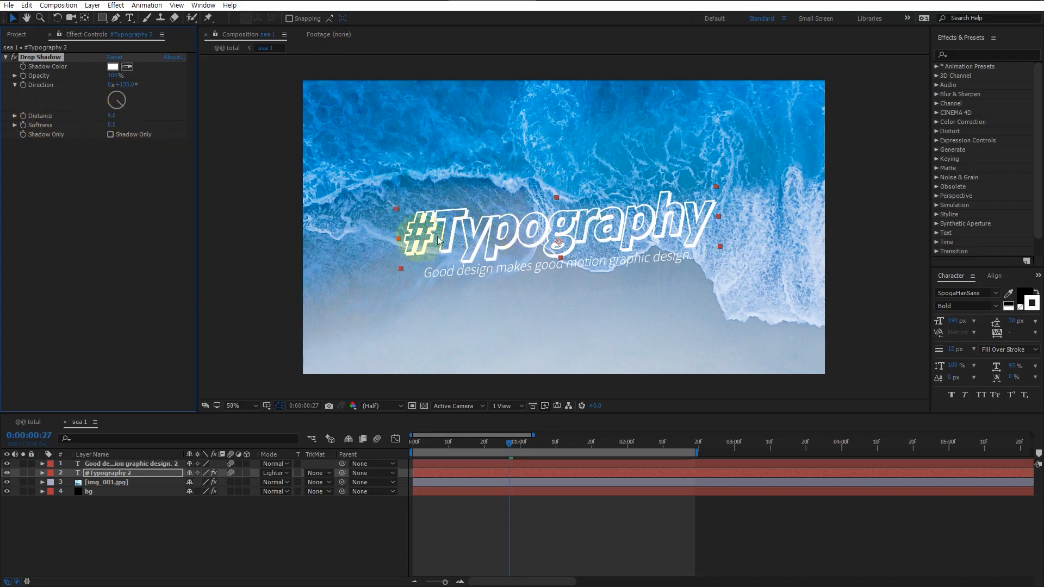
pyautogui.click(151, 474)
pyautogui.click(278, 473)
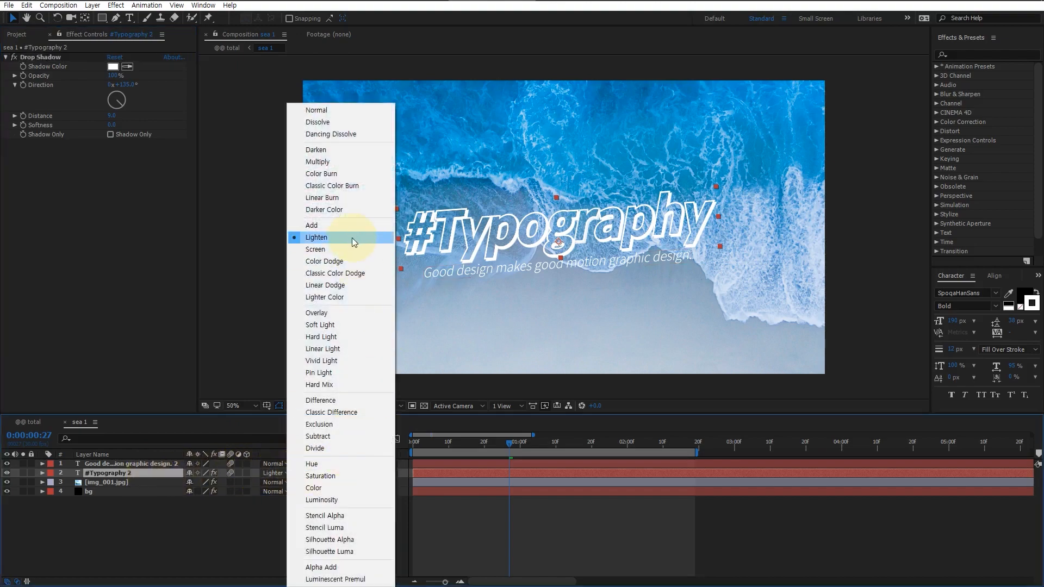
pyautogui.click(163, 471)
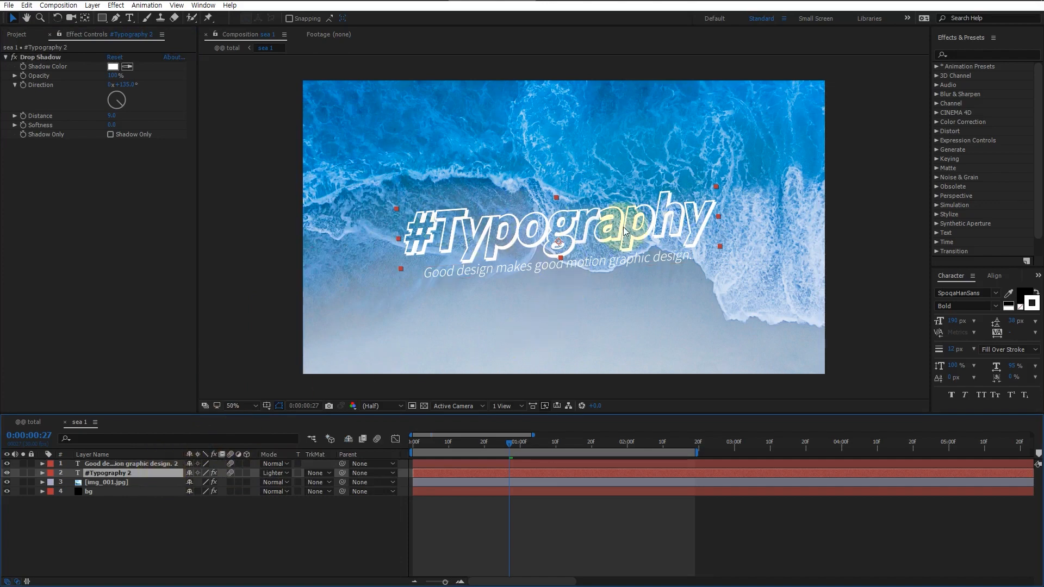
pyautogui.click(275, 465)
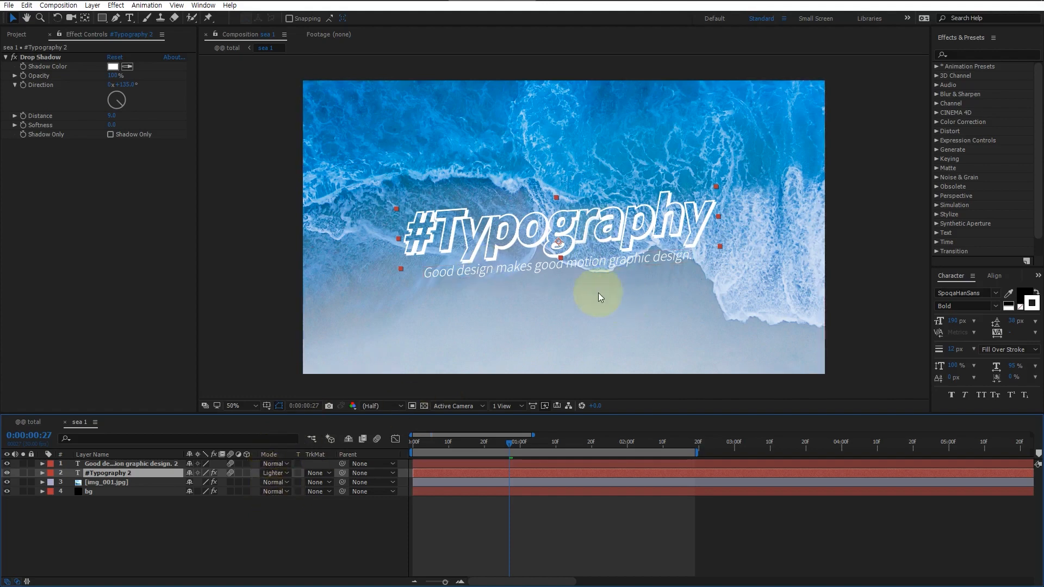
# Preview the title's reveal up to 0:00:00:23 and expand the Text properties of #Typography 2, checking the animatable properties.
pyautogui.moveTo(478, 443)
pyautogui.mouseDown()
pyautogui.moveTo(441, 444)
pyautogui.moveTo(638, 442)
pyautogui.moveTo(432, 446)
pyautogui.moveTo(630, 440)
pyautogui.moveTo(481, 437)
pyautogui.moveTo(497, 439)
pyautogui.mouseUp()
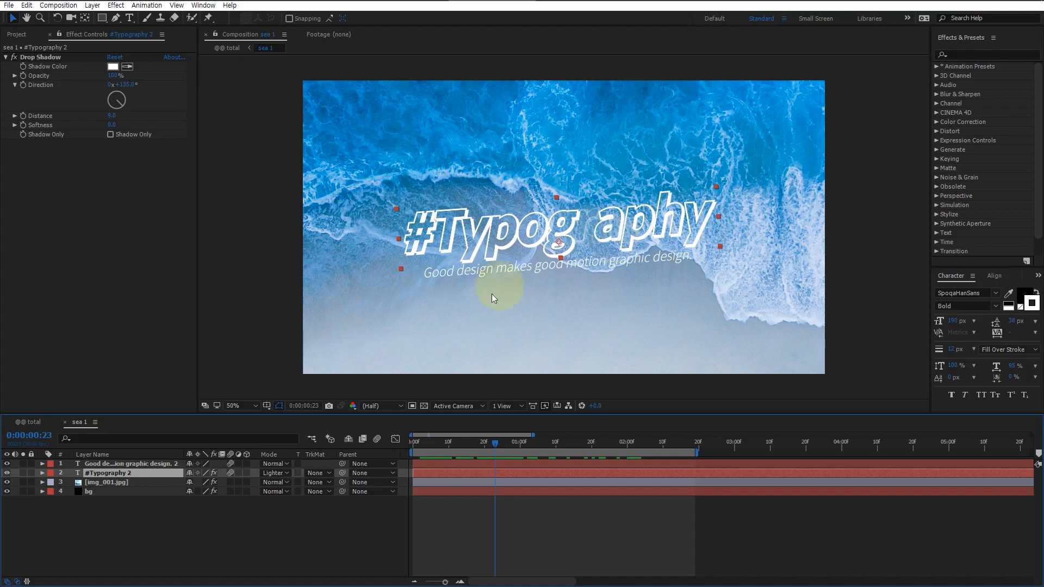
pyautogui.click(43, 473)
pyautogui.click(75, 480)
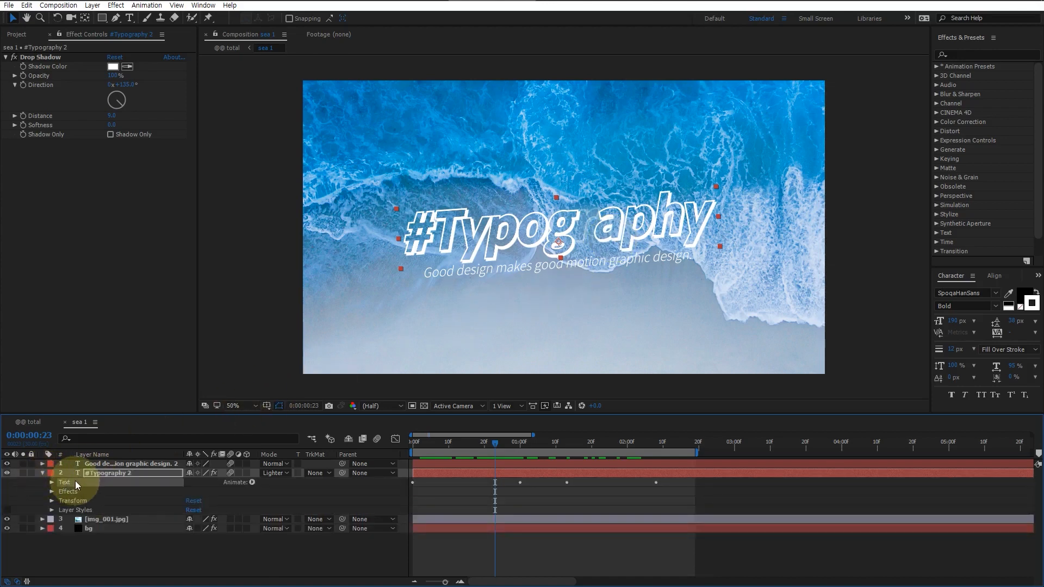
pyautogui.click(251, 482)
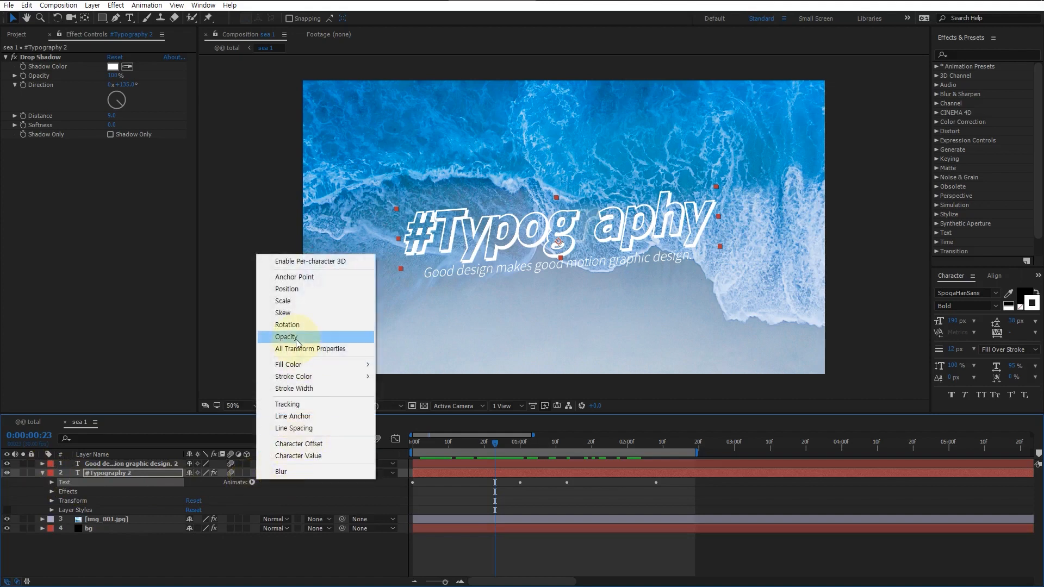
pyautogui.click(54, 482)
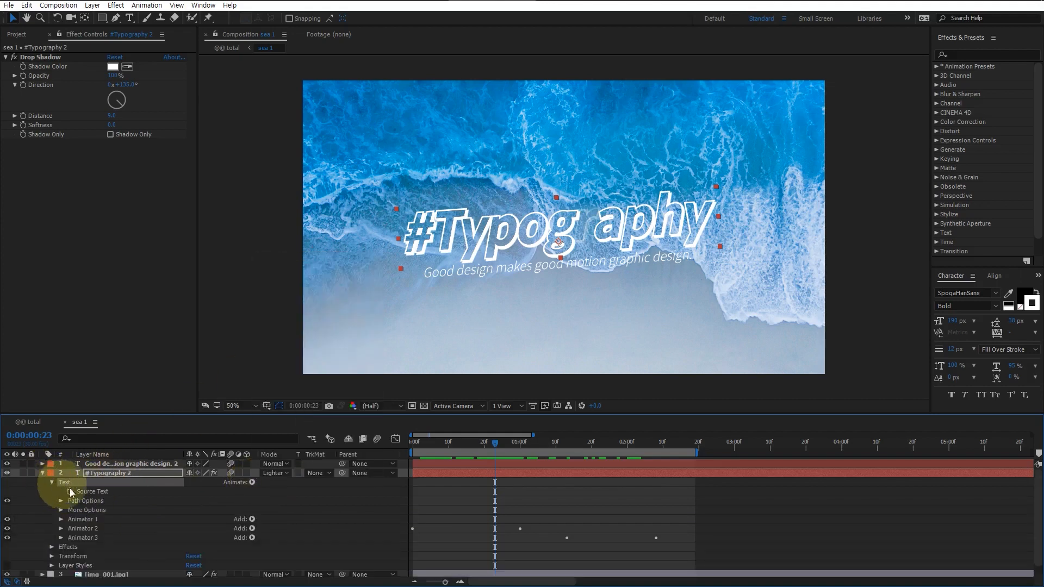
pyautogui.click(52, 483)
# Expand Animator 2 of the #Typography 2 layer and examine its Opacity property.
pyautogui.click(85, 518)
pyautogui.click(86, 526)
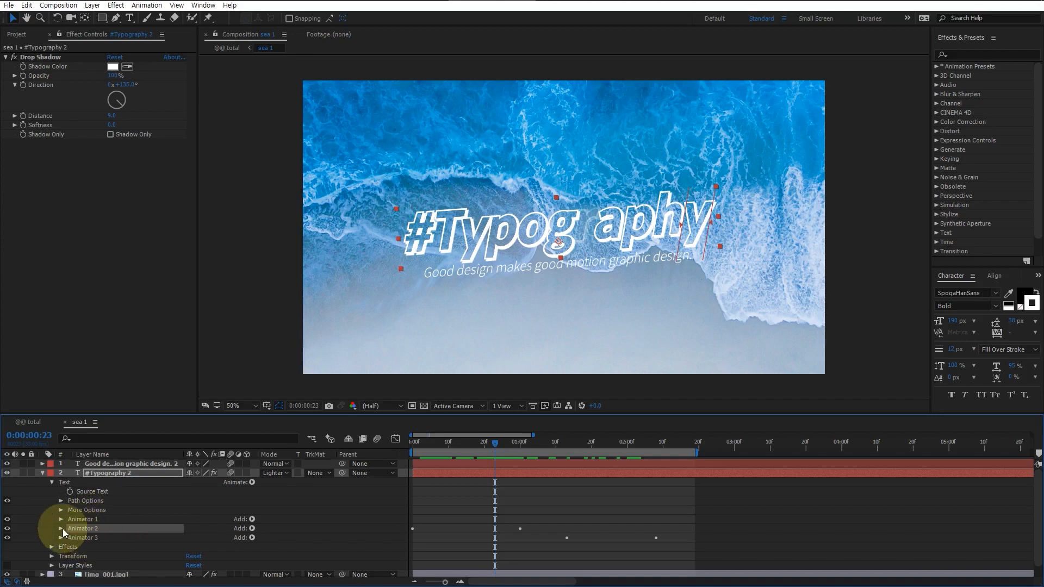
pyautogui.click(61, 528)
pyautogui.scroll(-1, 126, 522)
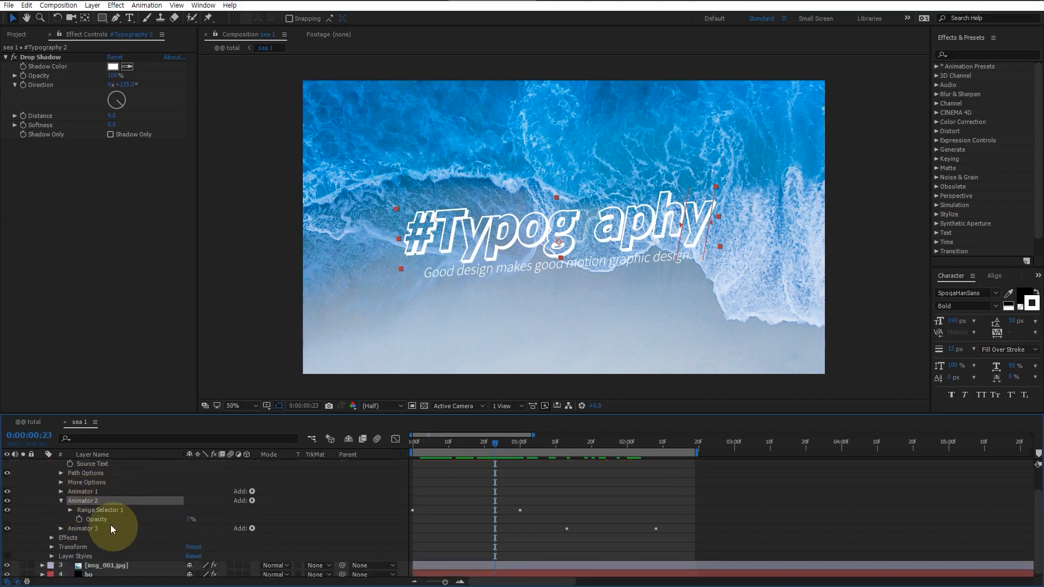
pyautogui.click(108, 520)
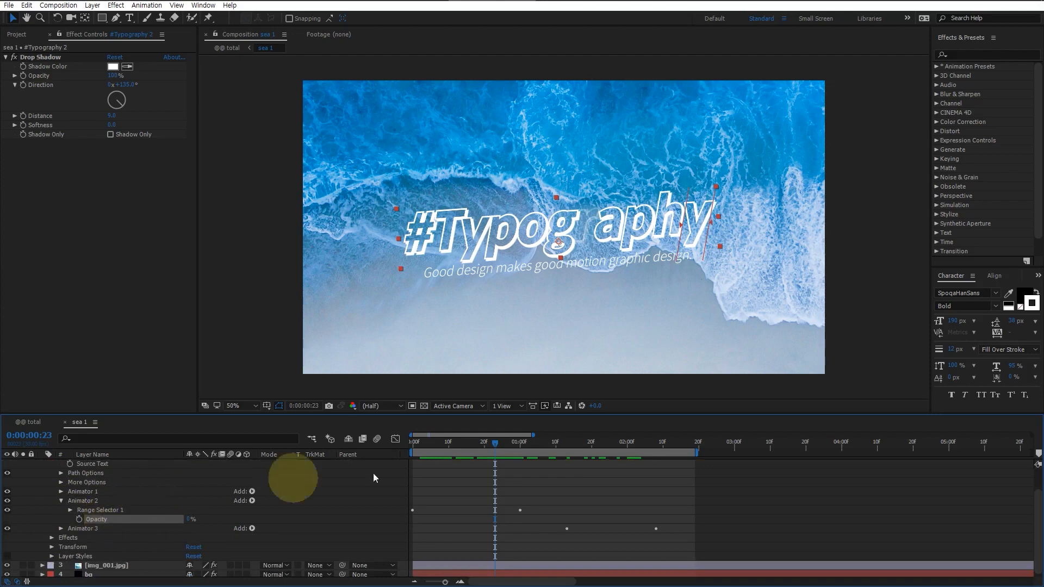
# Expand Range Selector 1 of Animator 2 and review its Start keyframes from 0:00:00:00 to 0:00:01:00 against the title's reveal.
pyautogui.moveTo(421, 443); pyautogui.dragTo(381, 442)
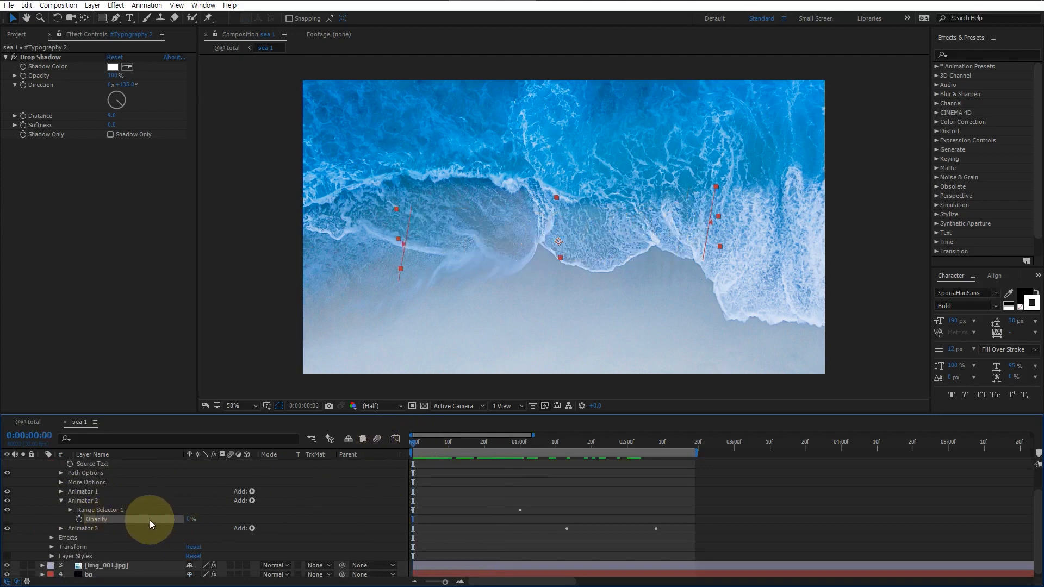
pyautogui.click(69, 509)
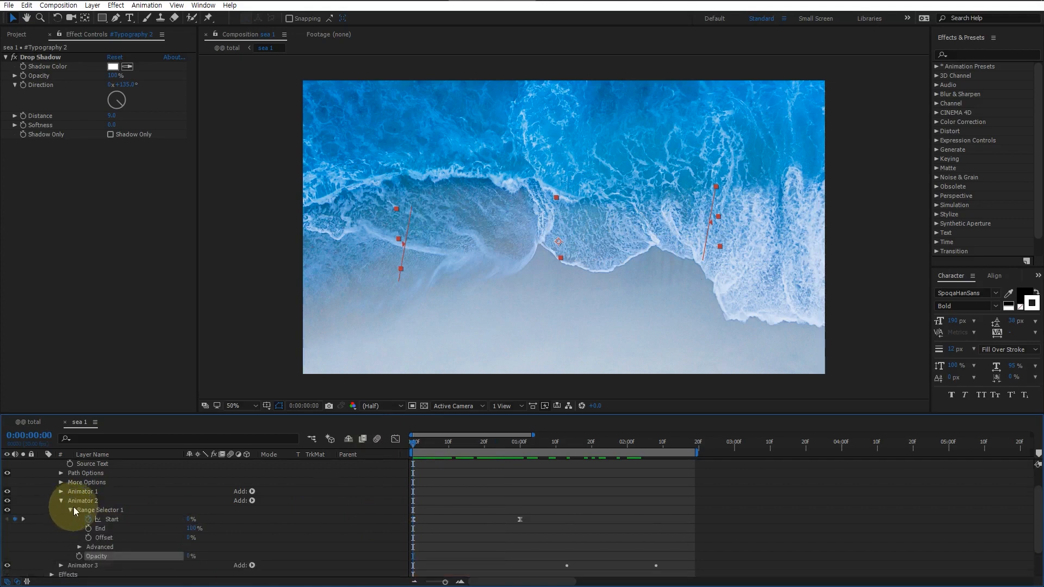
pyautogui.click(155, 512)
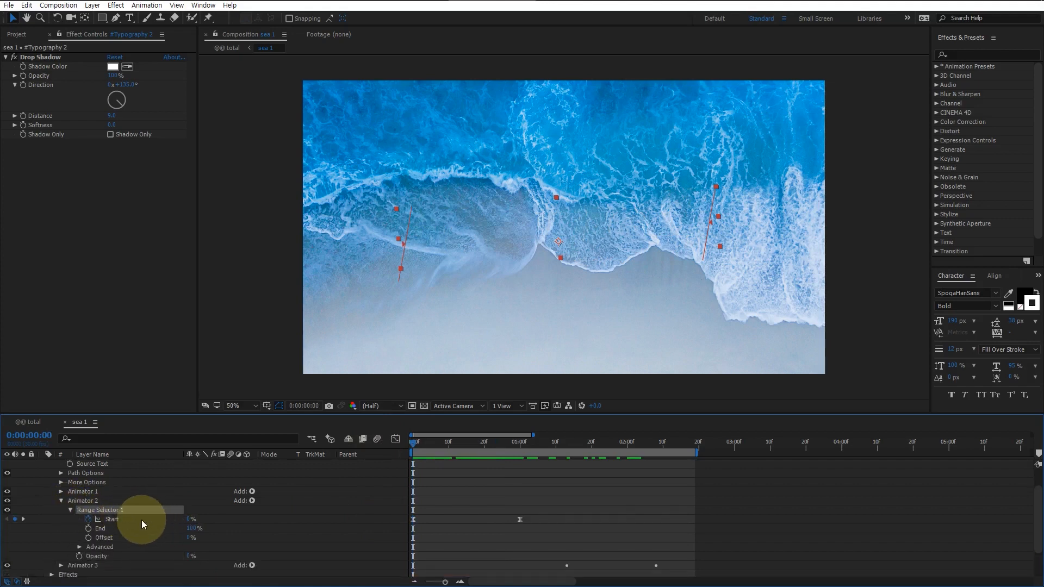
pyautogui.click(142, 520)
pyautogui.moveTo(432, 449); pyautogui.dragTo(527, 445)
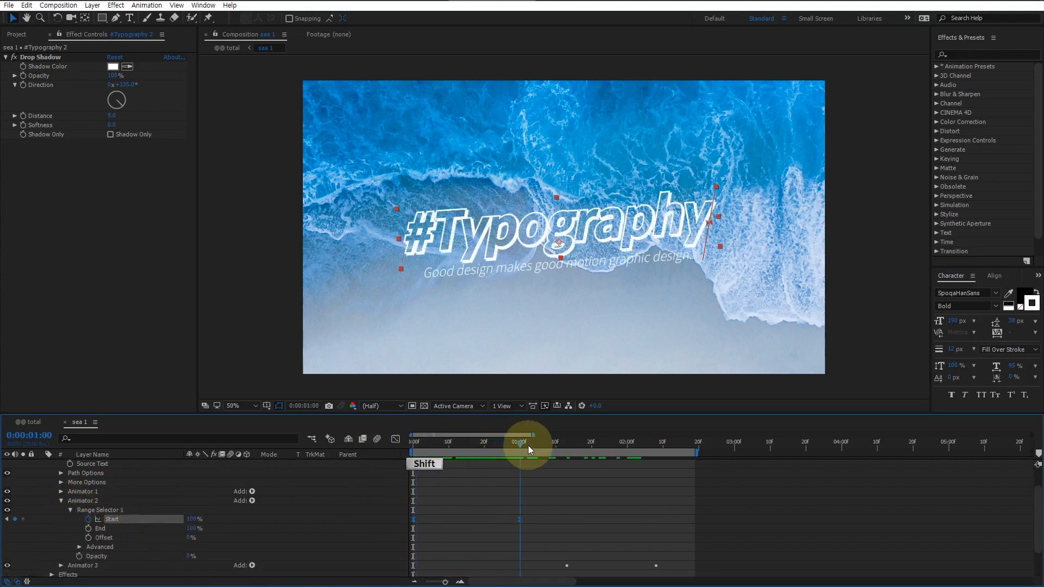
pyautogui.moveTo(191, 519)
pyautogui.mouseDown()
pyautogui.moveTo(255, 520)
pyautogui.moveTo(195, 519)
pyautogui.mouseUp()
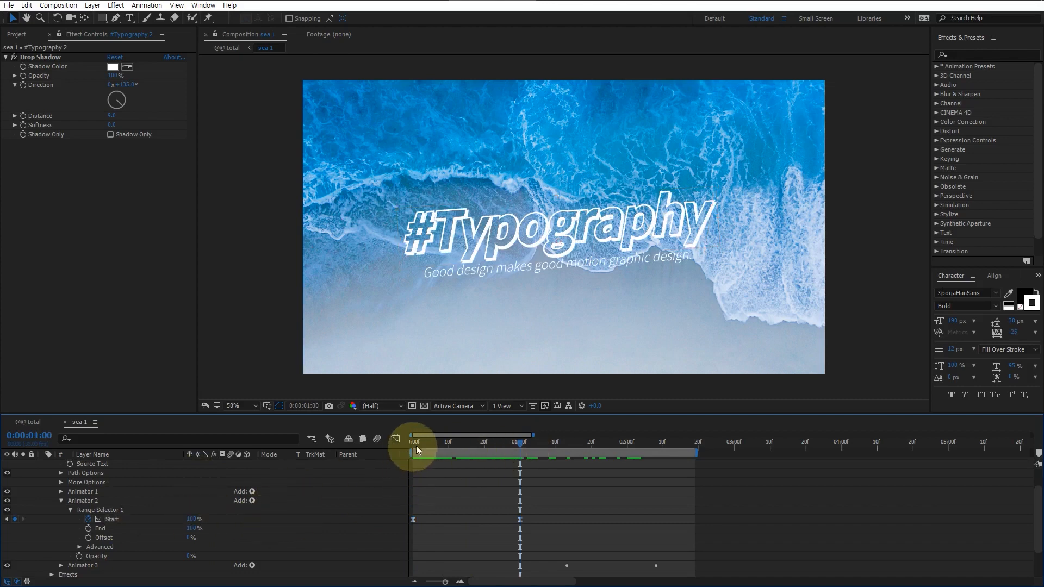
pyautogui.click(414, 444)
pyautogui.moveTo(407, 438); pyautogui.dragTo(509, 448)
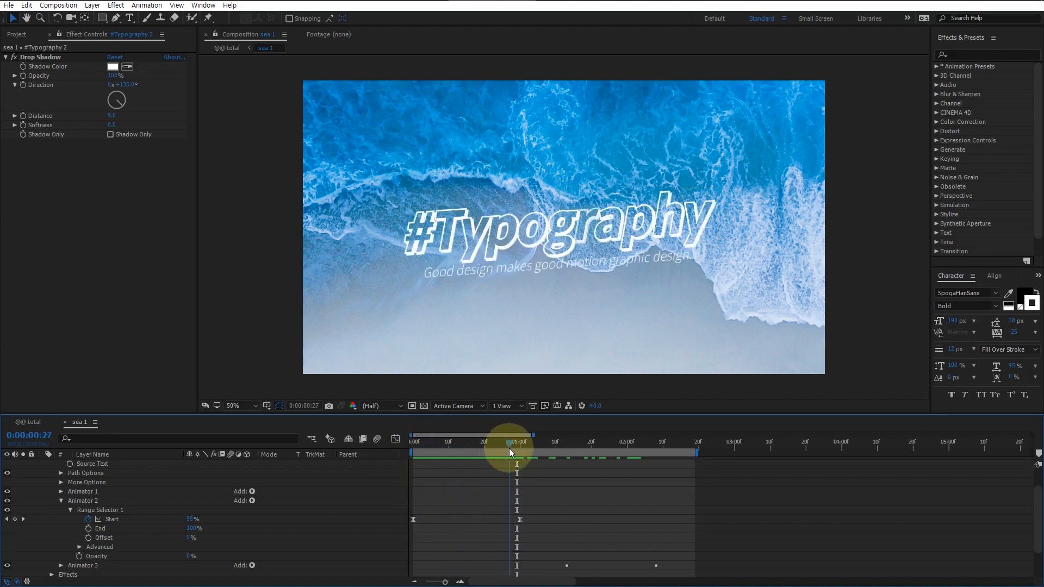
# Expand the Advanced options of Range Selector 1 and examine Randomize Order and Random Seed, previewing the reveal up to 0:00:00:24.
pyautogui.click(114, 509)
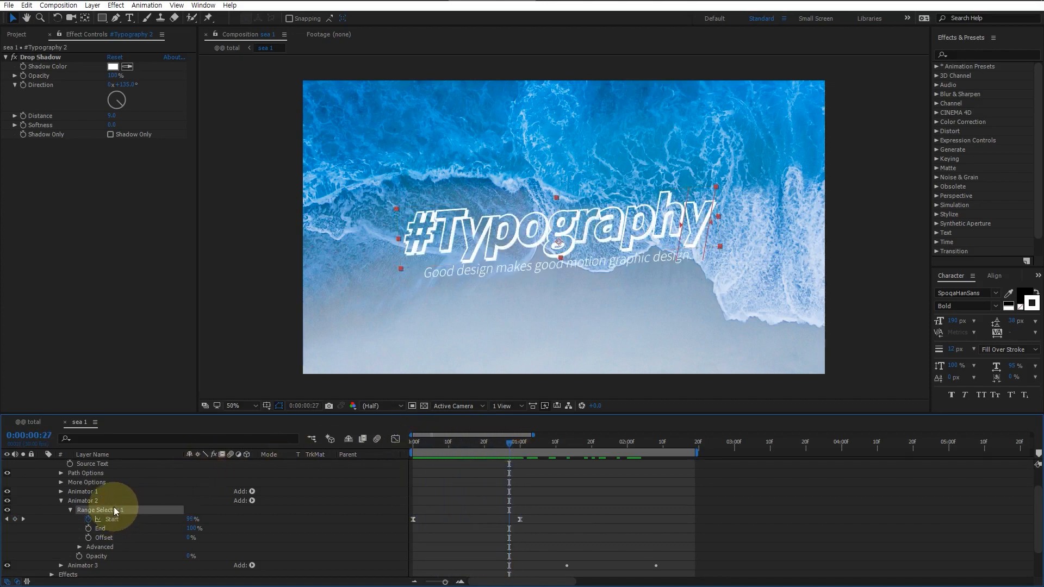
pyautogui.click(100, 546)
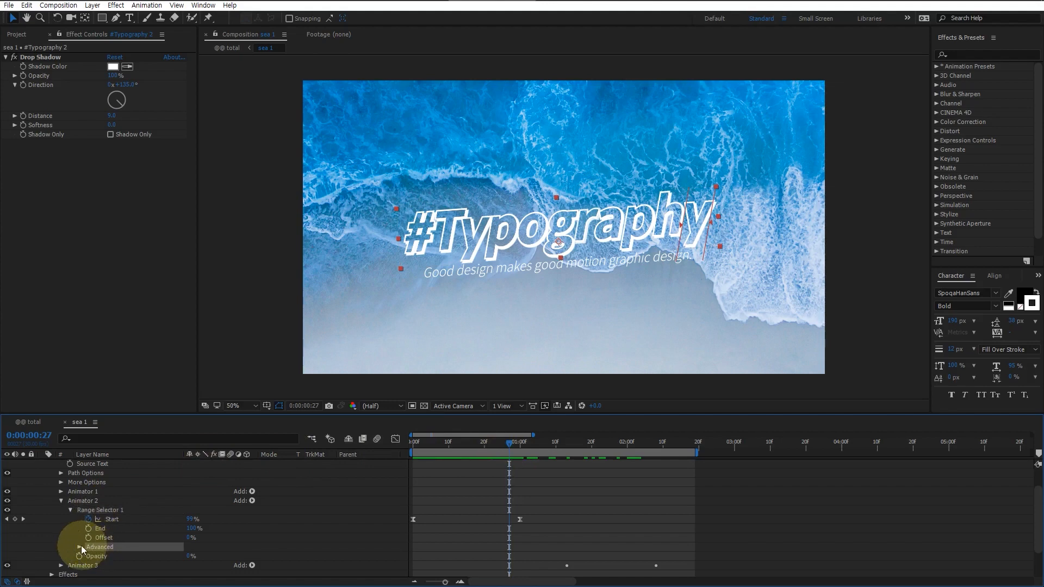
pyautogui.click(79, 547)
pyautogui.scroll(-3, 150, 523)
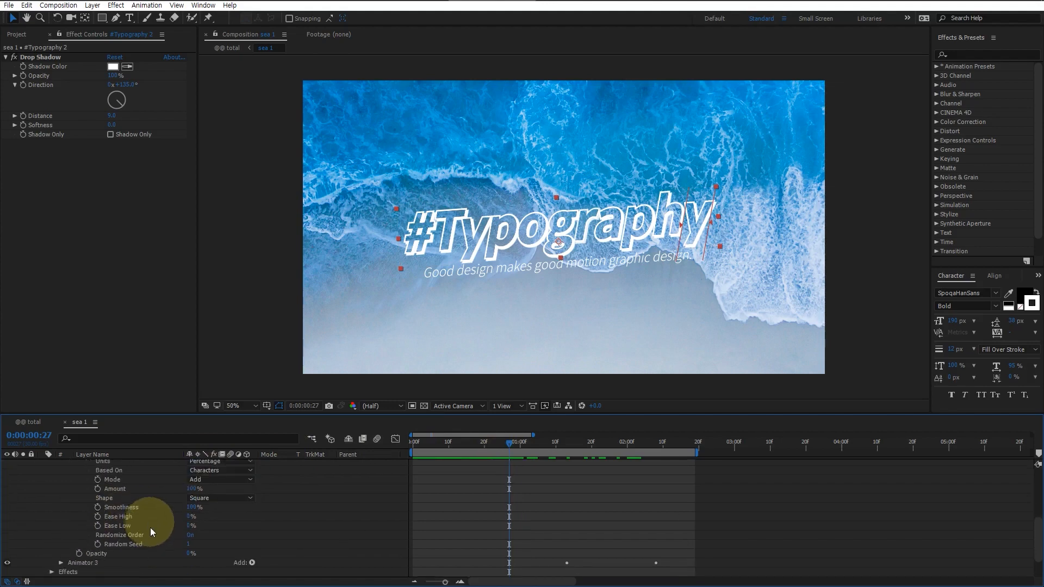
pyautogui.click(115, 536)
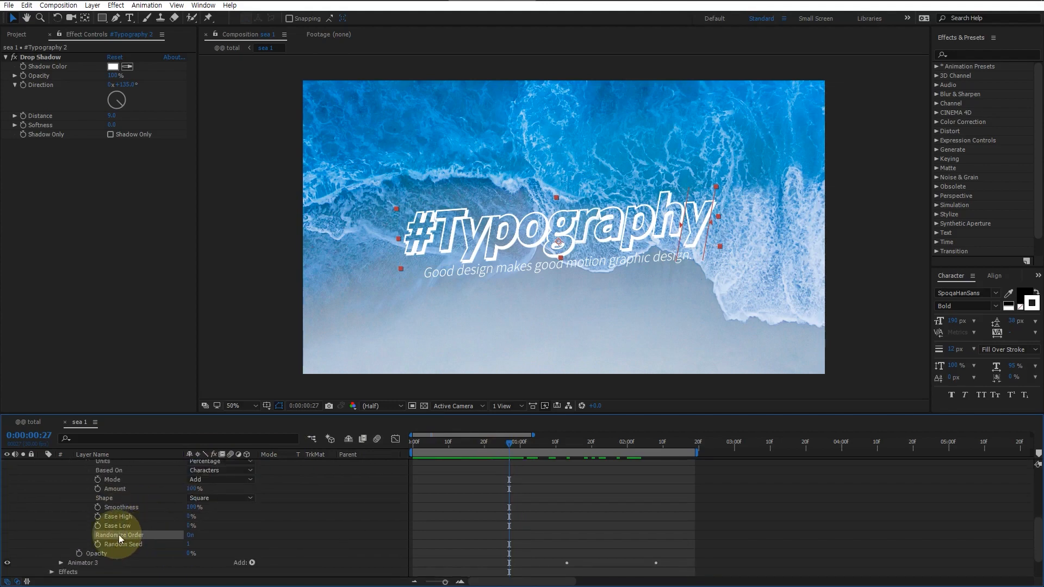
pyautogui.click(181, 534)
pyautogui.moveTo(415, 449); pyautogui.dragTo(499, 449)
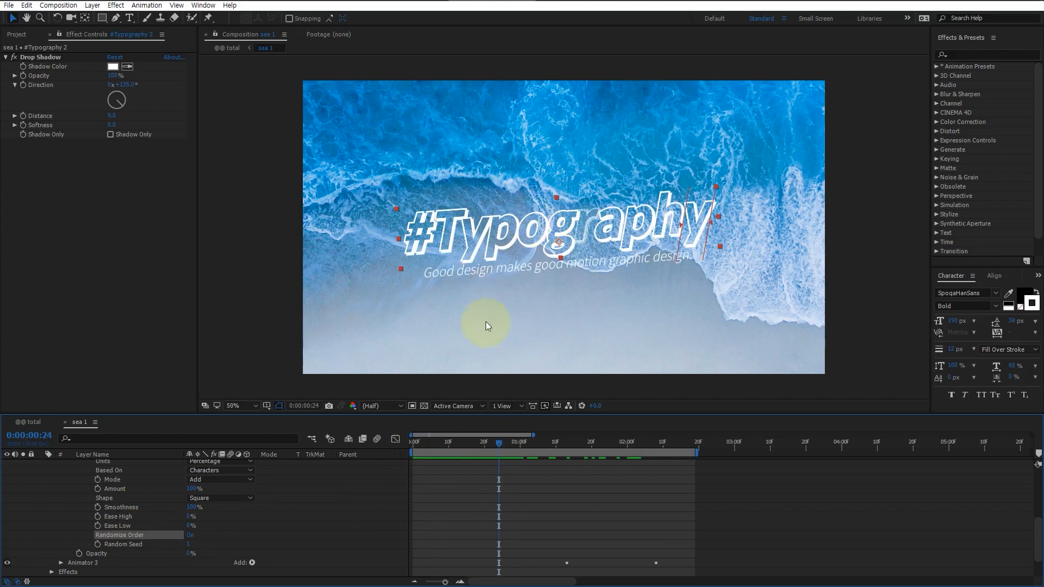
pyautogui.click(136, 544)
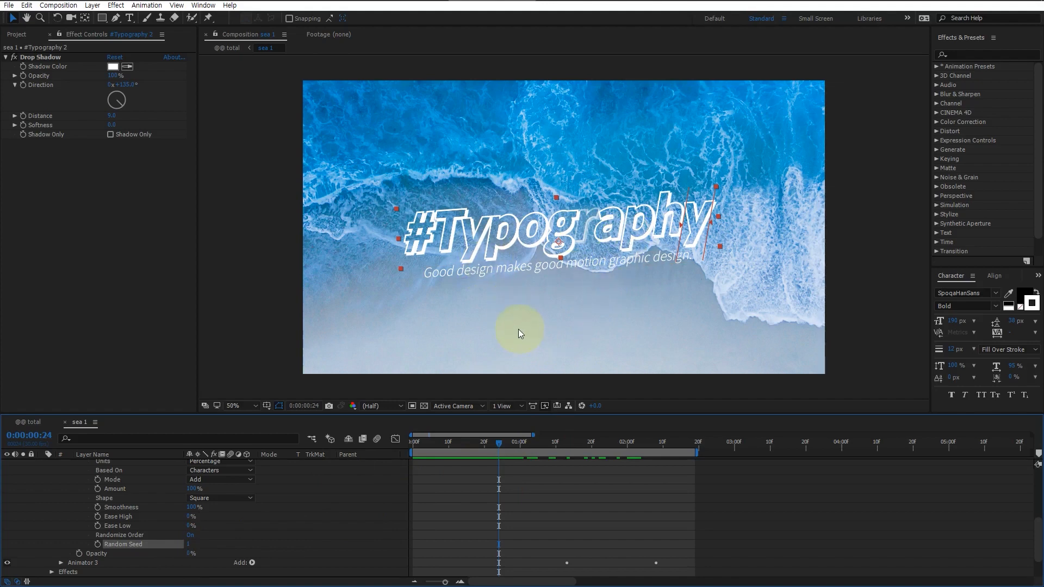
# Go to 0:00:01:13 and expand Animator 3 of #Typography 2 to examine its range selector and Opacity.
pyautogui.moveTo(579, 446)
pyautogui.mouseDown()
pyautogui.moveTo(633, 449)
pyautogui.moveTo(565, 448)
pyautogui.mouseUp()
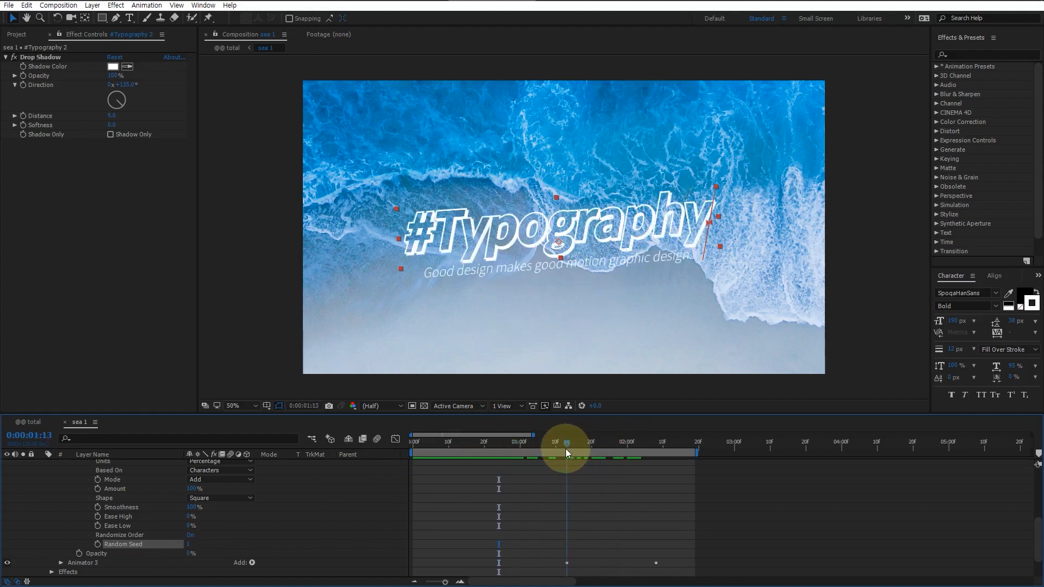
pyautogui.scroll(10, 304, 505)
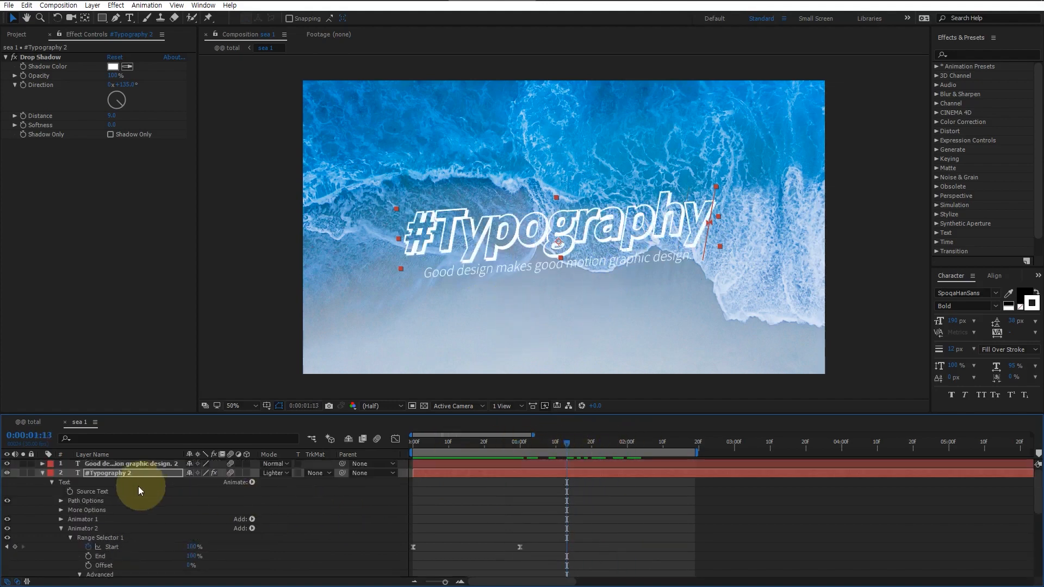
pyautogui.click(252, 482)
pyautogui.click(305, 337)
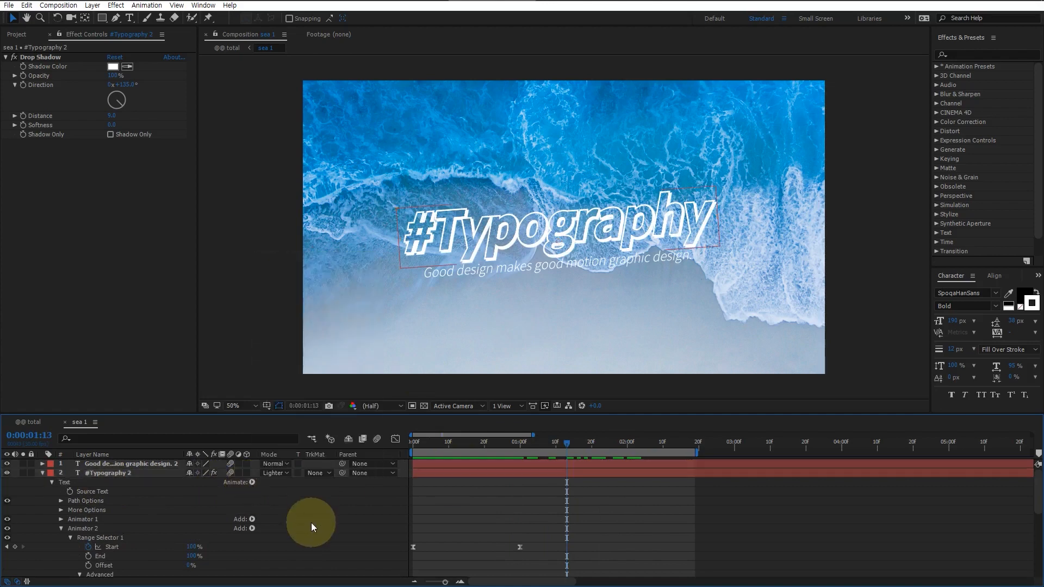
pyautogui.scroll(-5, 310, 523)
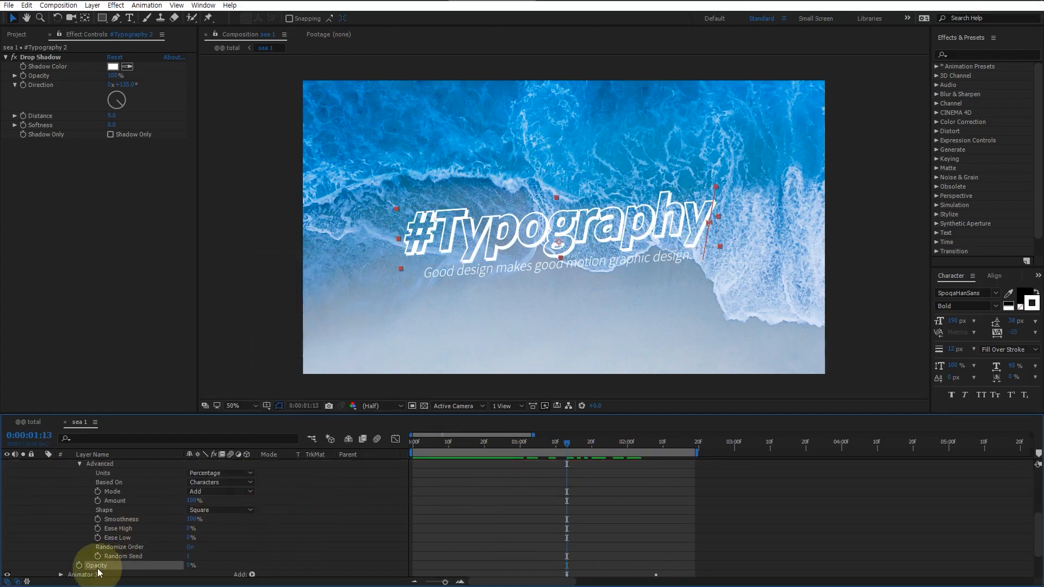
pyautogui.scroll(-2, 109, 532)
pyautogui.click(71, 525)
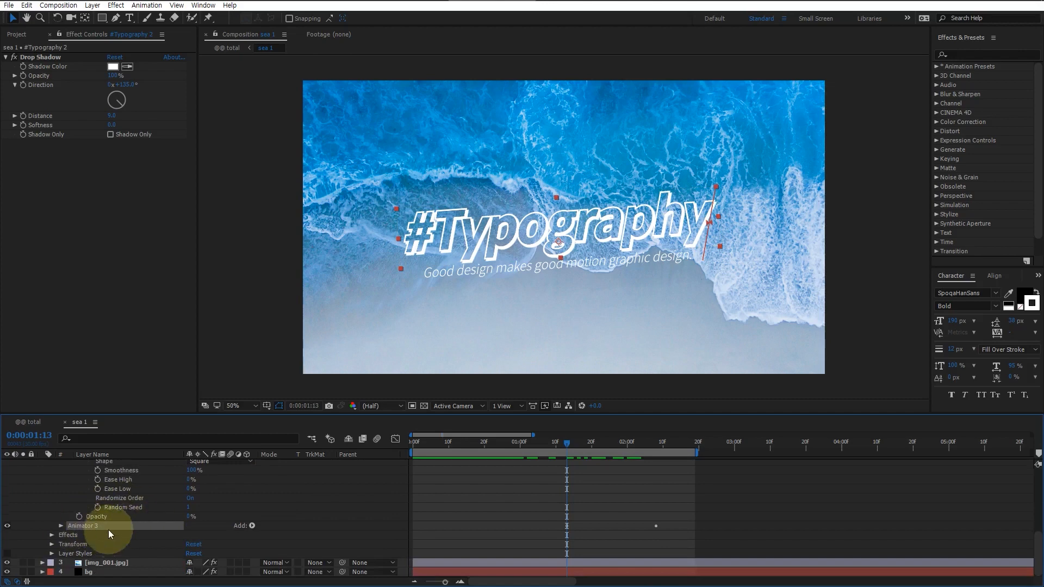
pyautogui.click(61, 526)
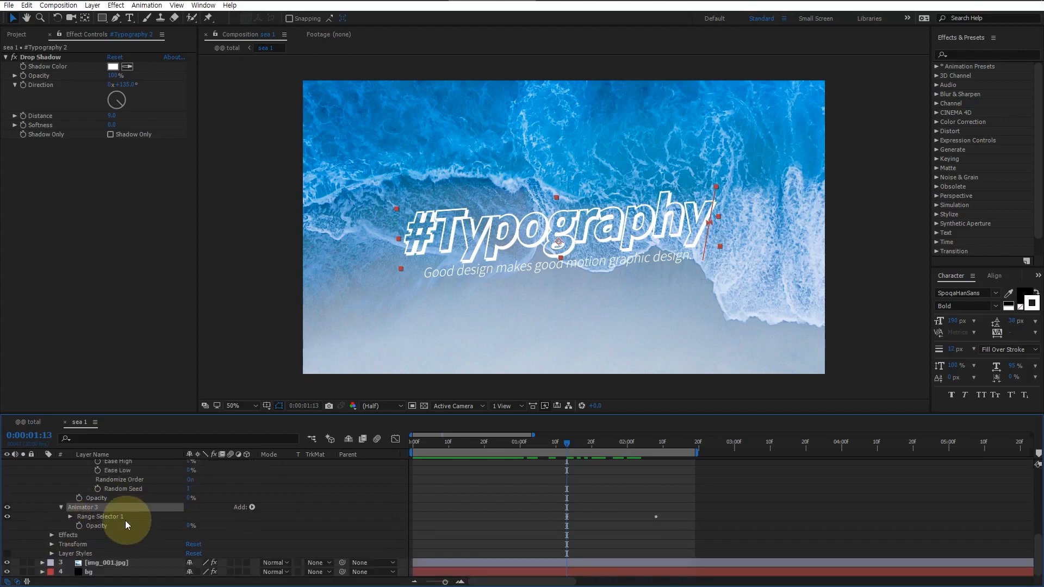
# Examine Opacity and the Range Selector 1 Start keyframes of #Typography 2's Animator 3, previewing the title's exit between 0:00:01:13 and 0:00:02:08.
pyautogui.click(142, 525)
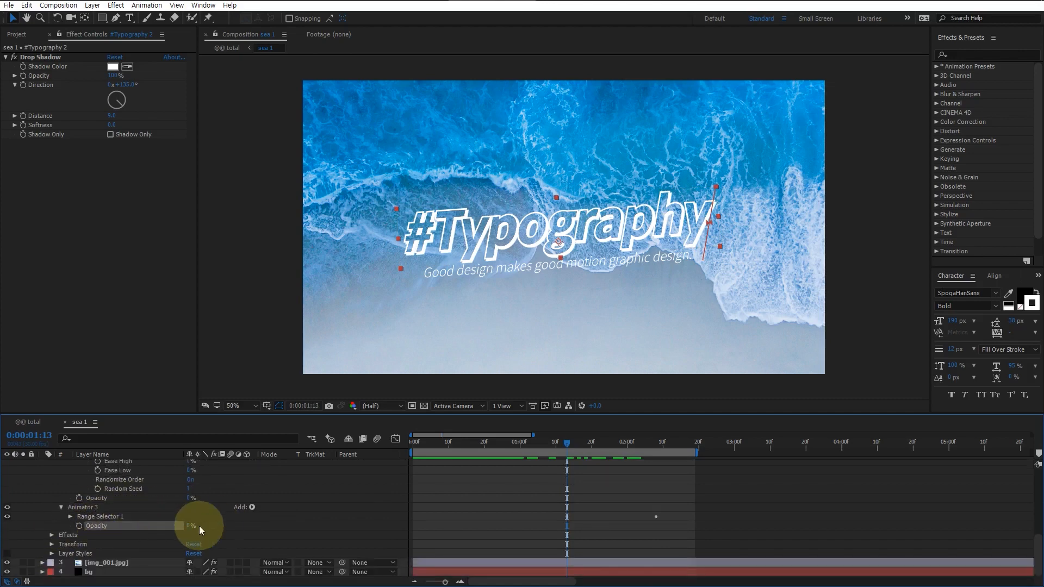
pyautogui.click(69, 517)
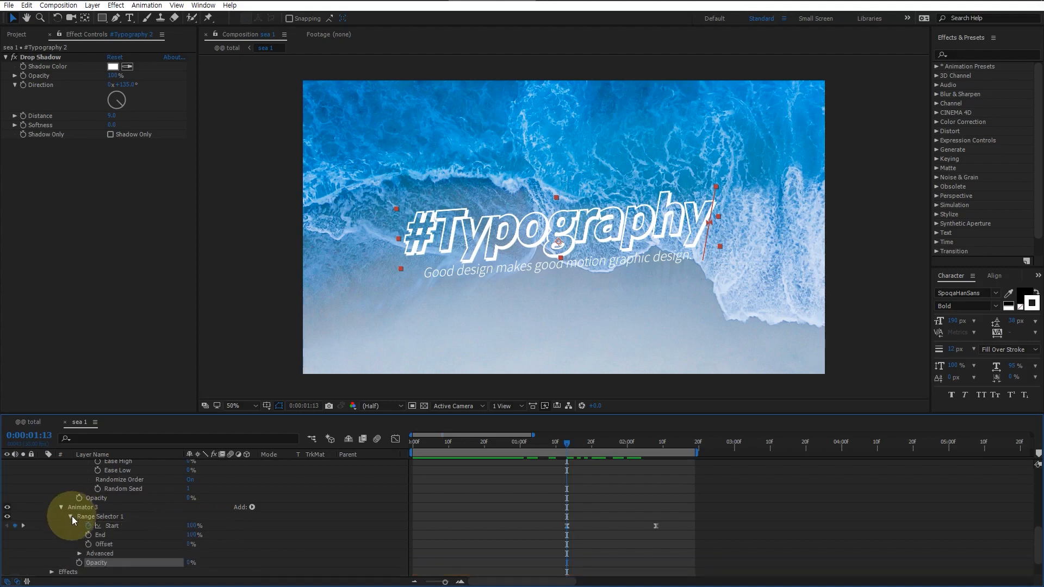
pyautogui.click(118, 526)
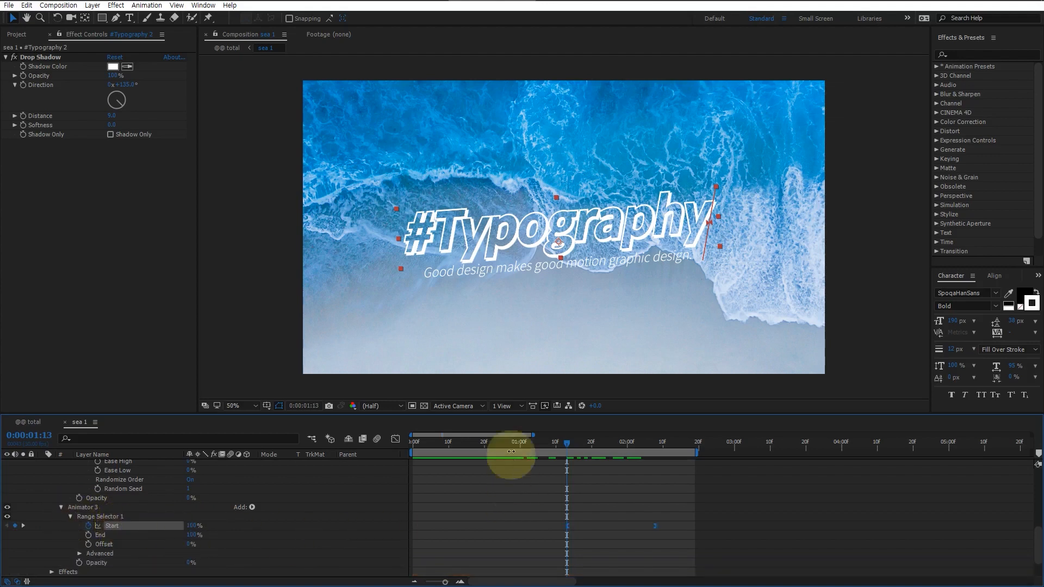
pyautogui.click(564, 443)
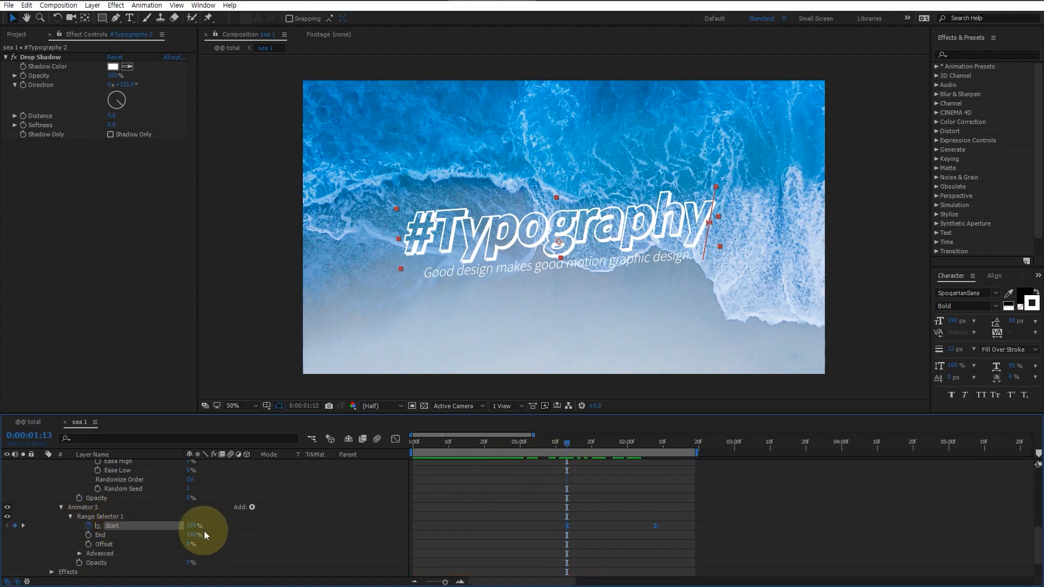
pyautogui.moveTo(589, 440); pyautogui.dragTo(661, 445)
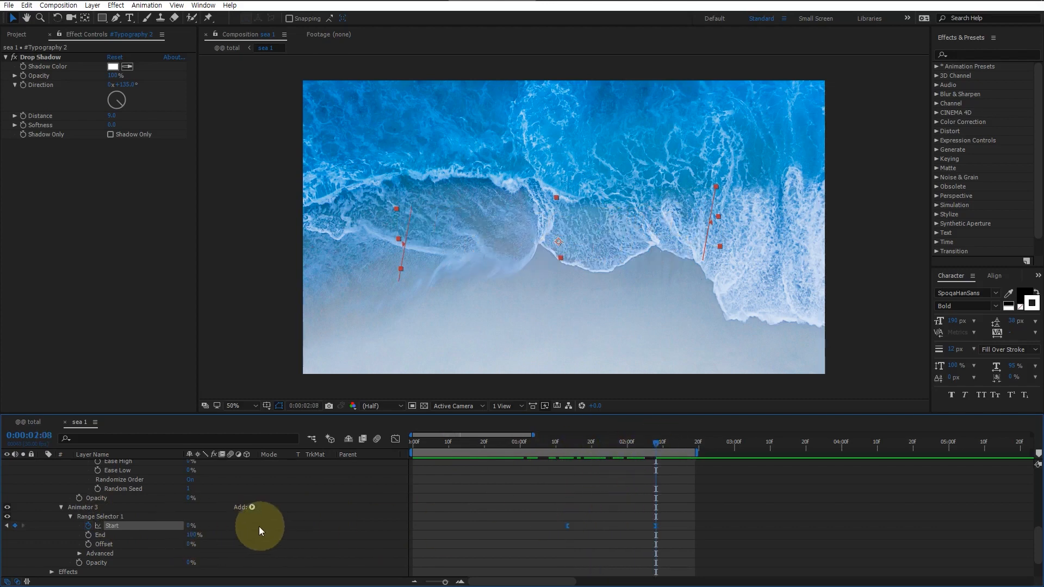
pyautogui.scroll(-2, 253, 532)
pyautogui.click(562, 442)
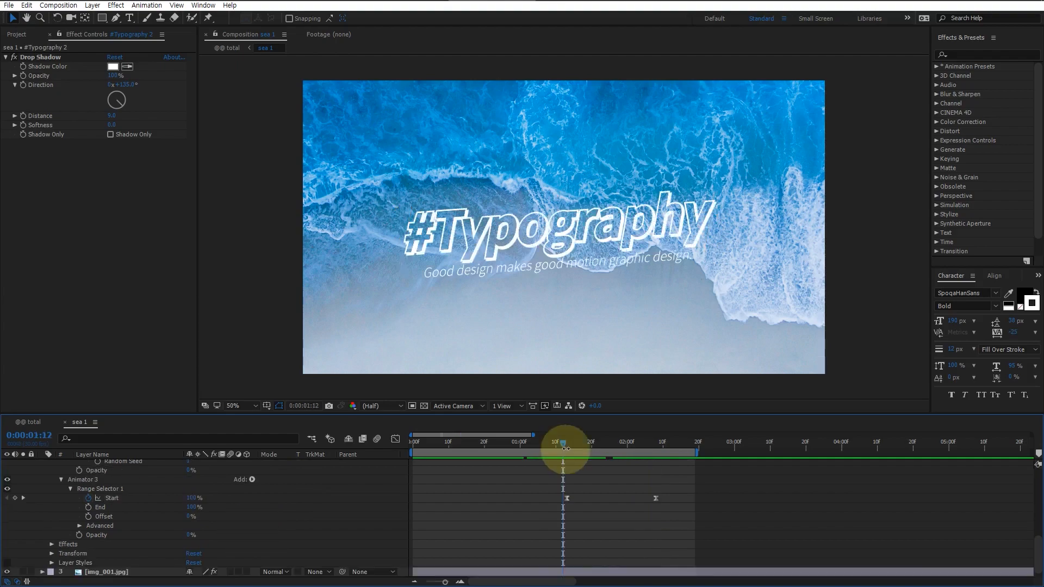
pyautogui.moveTo(566, 442); pyautogui.dragTo(540, 450)
# Close sea 1, open the sea 2 composition and examine the track matte options of the img_001.jpg layer.
pyautogui.hotkey('ctrl', 'w')
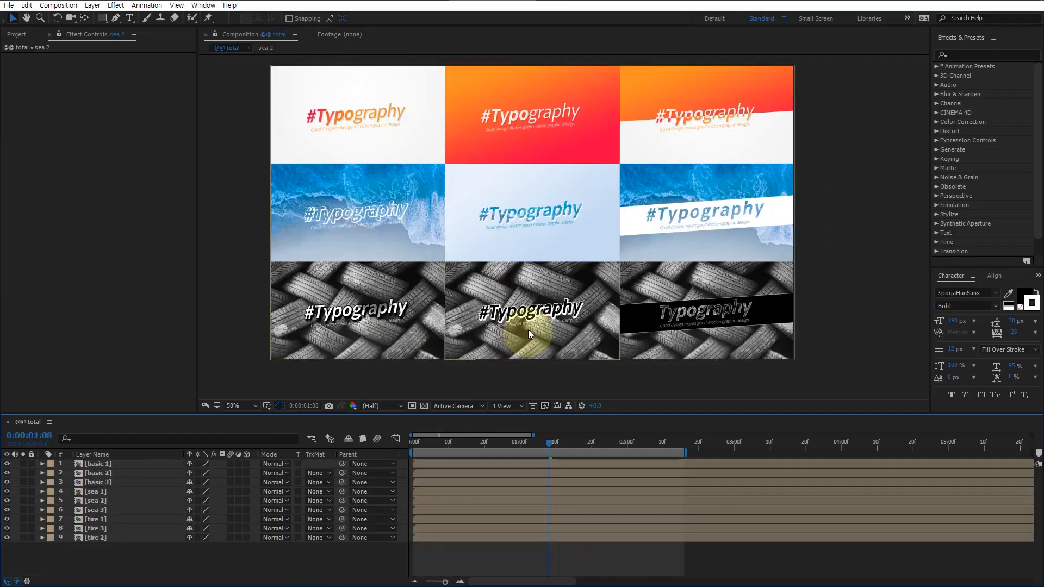
pyautogui.doubleClick(531, 219)
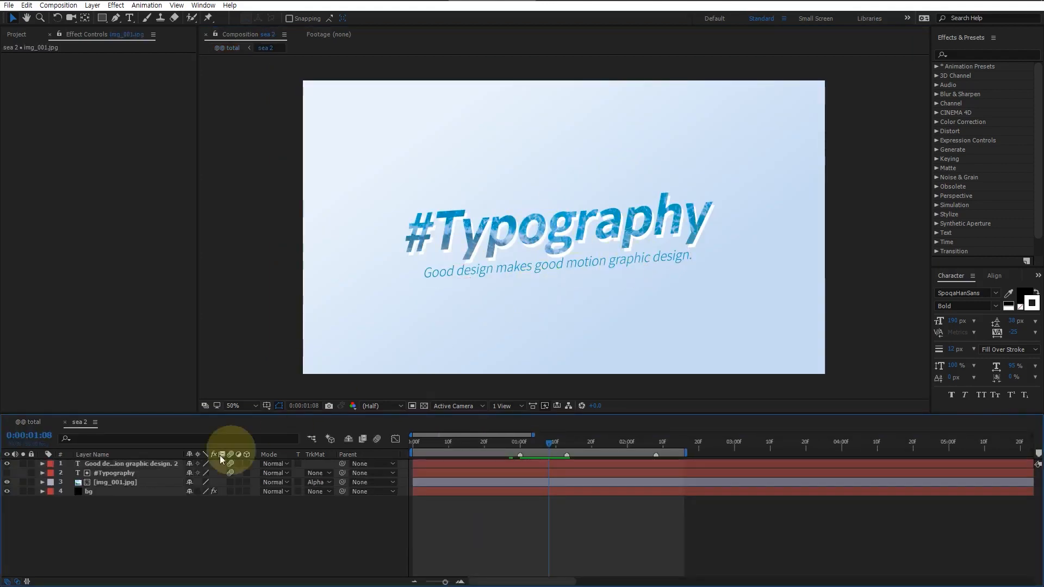
pyautogui.click(117, 482)
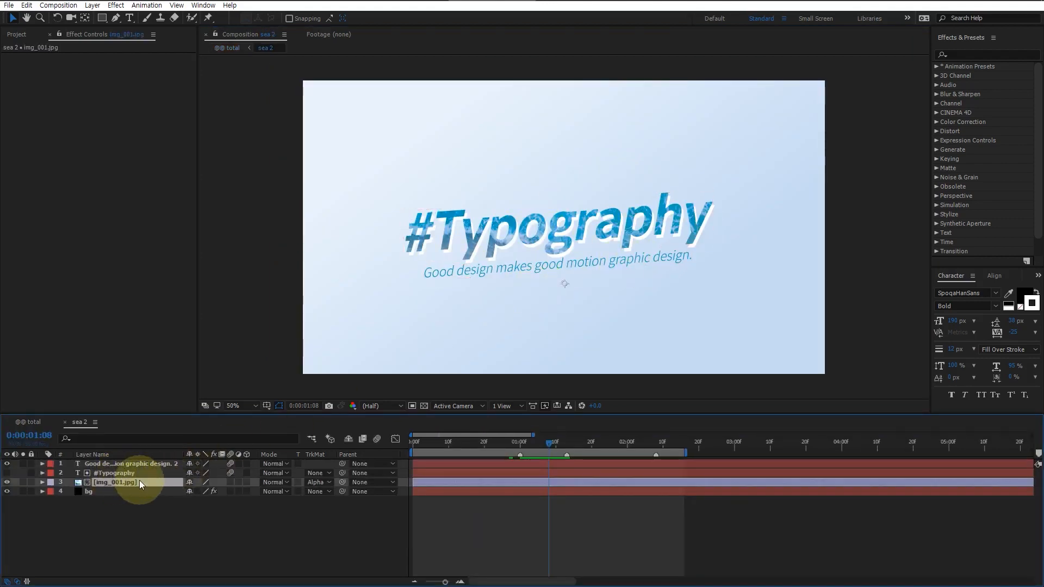
pyautogui.click(317, 482)
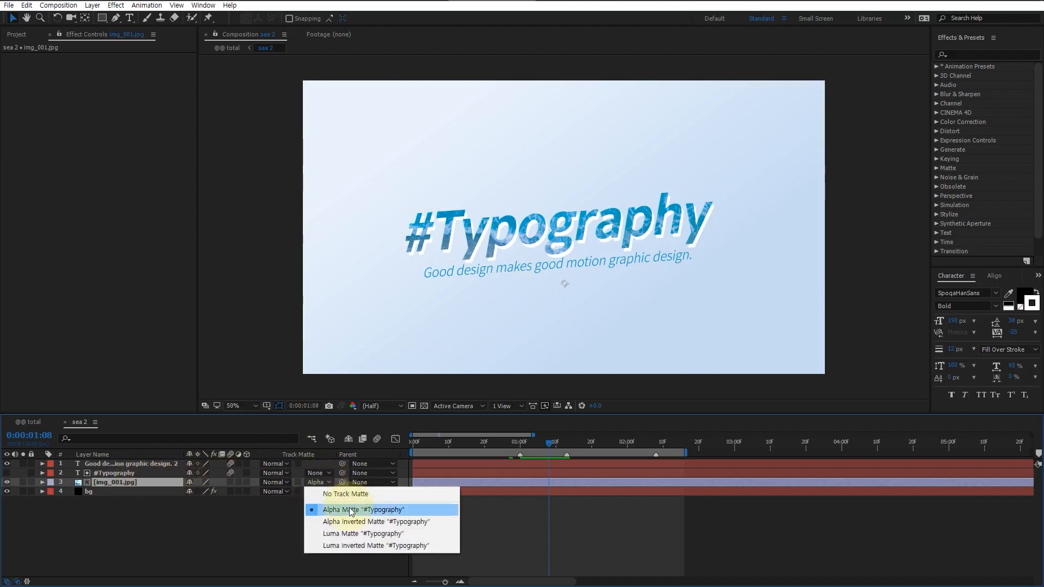
pyautogui.click(154, 482)
pyautogui.click(154, 484)
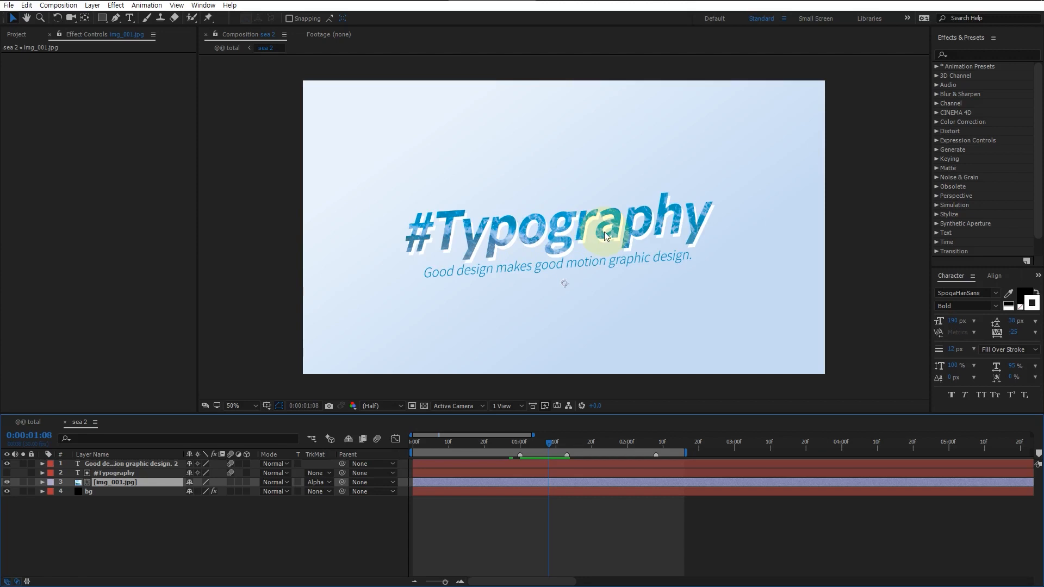
# Delete the Layer Styles group from the #Typography text layer in sea 2.
pyautogui.click(136, 473)
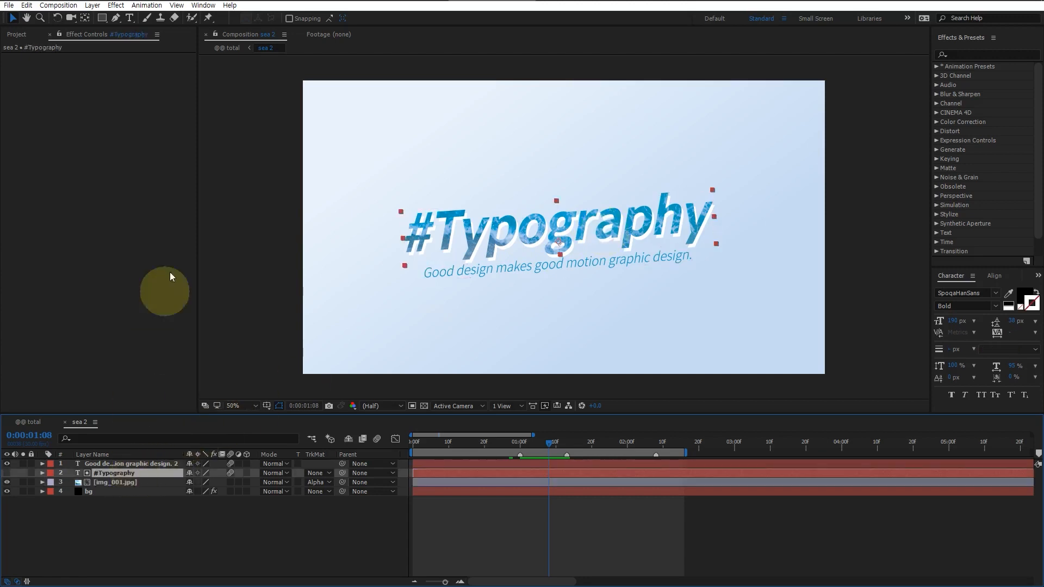
pyautogui.click(43, 473)
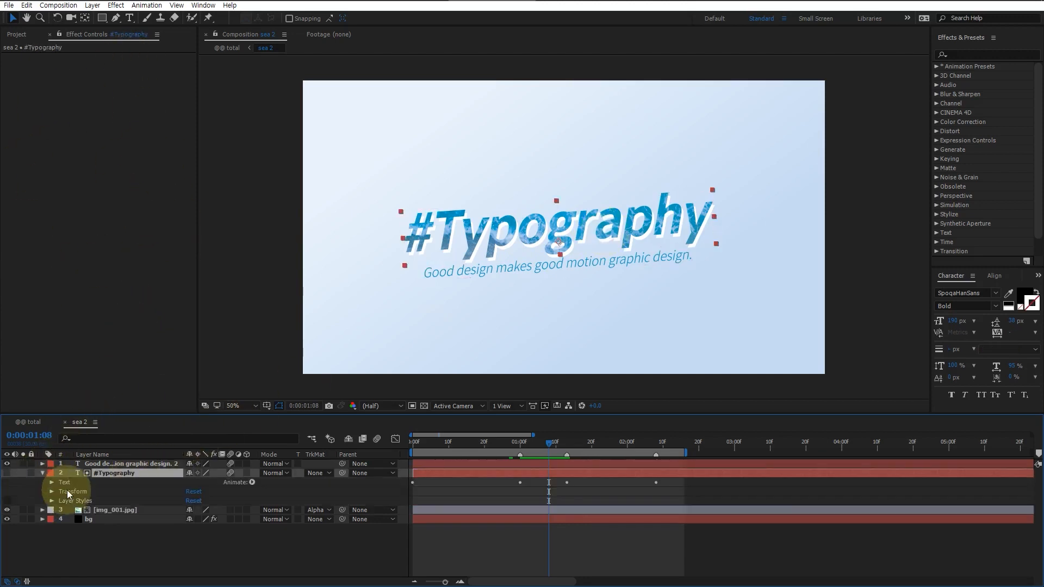
pyautogui.click(69, 500)
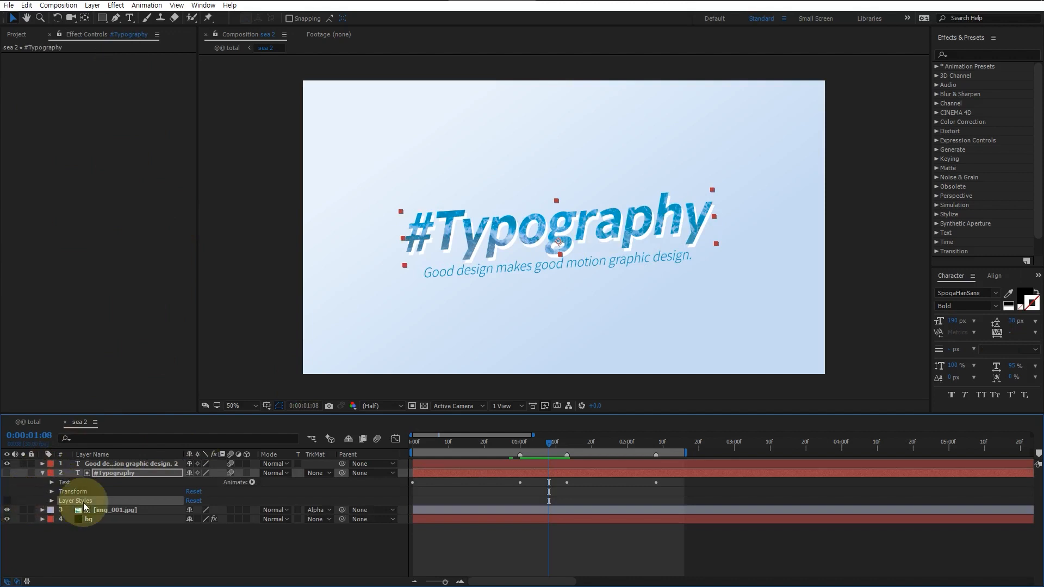
pyautogui.press('Delete')
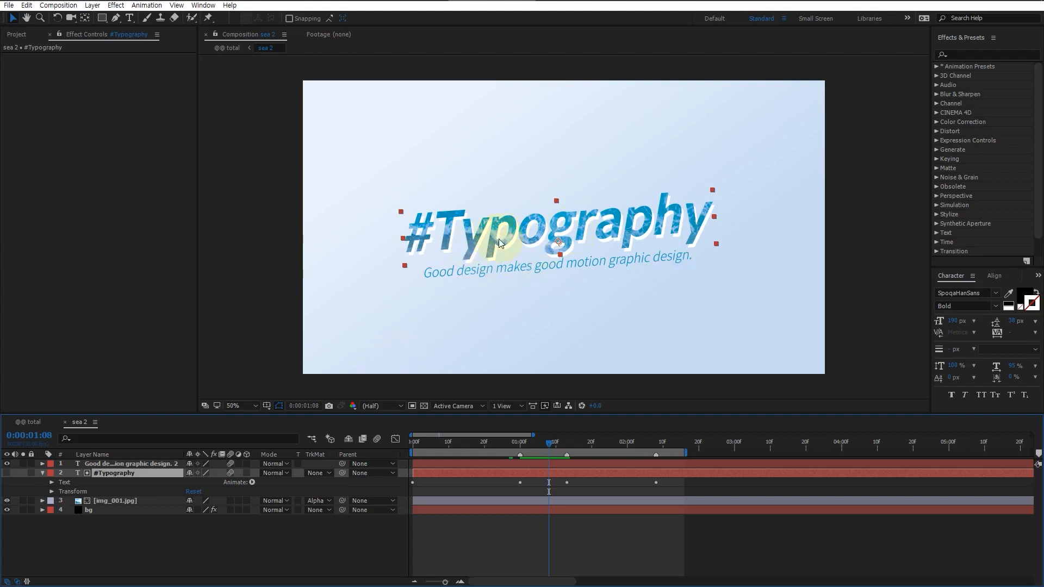
# Expand the Layer Styles of img_001.jpg and examine its Drop Shadow settings.
pyautogui.click(121, 500)
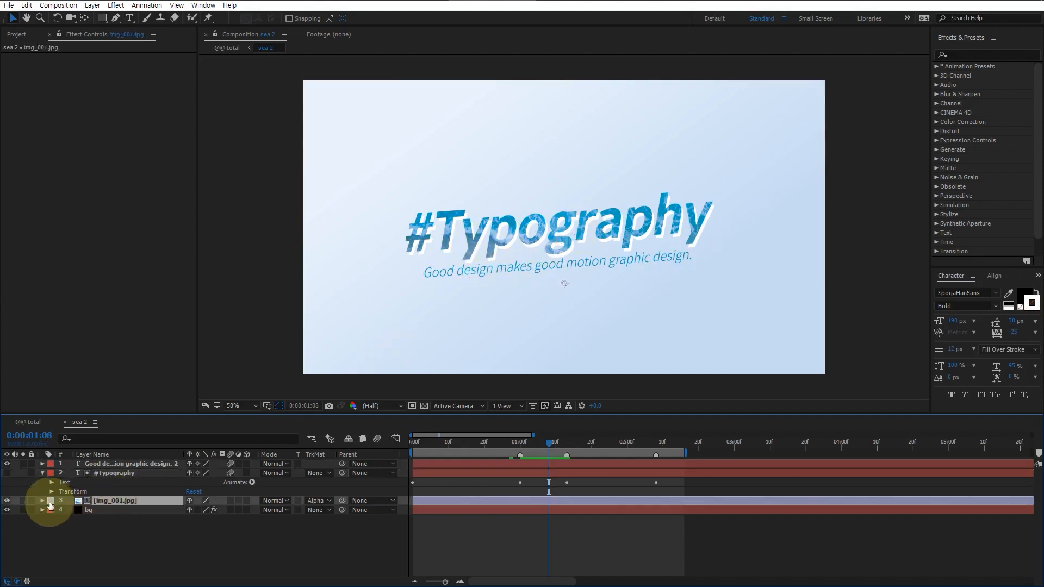
pyautogui.rightClick(113, 499)
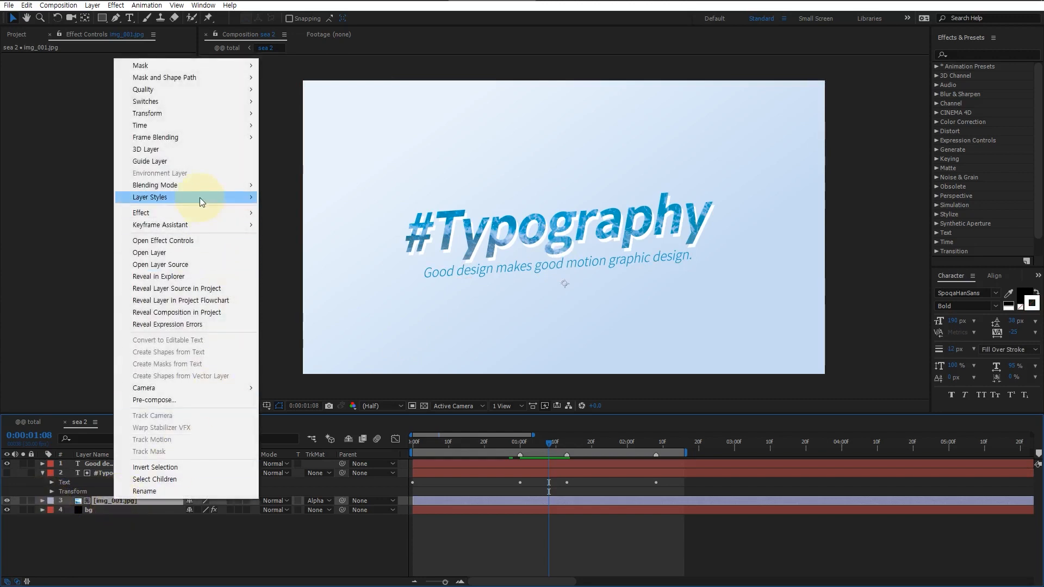
pyautogui.moveTo(201, 197)
pyautogui.click(94, 501)
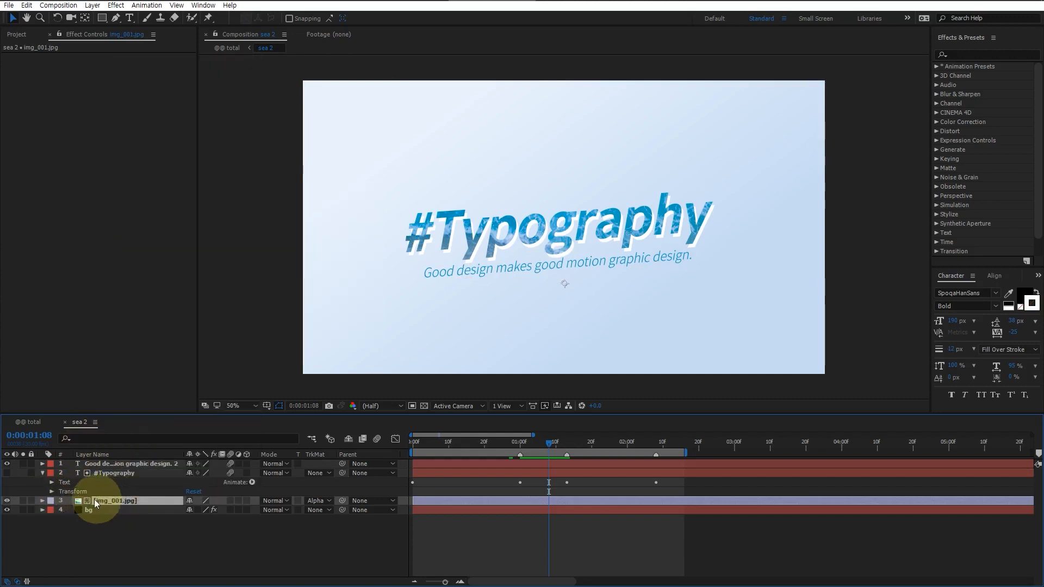
pyautogui.click(42, 501)
pyautogui.click(86, 519)
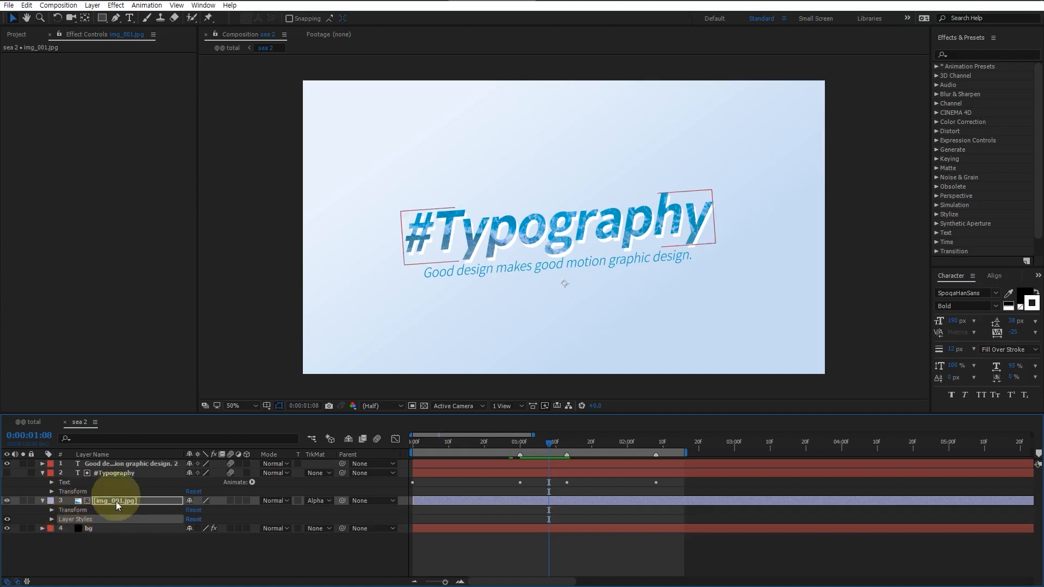
pyautogui.click(51, 519)
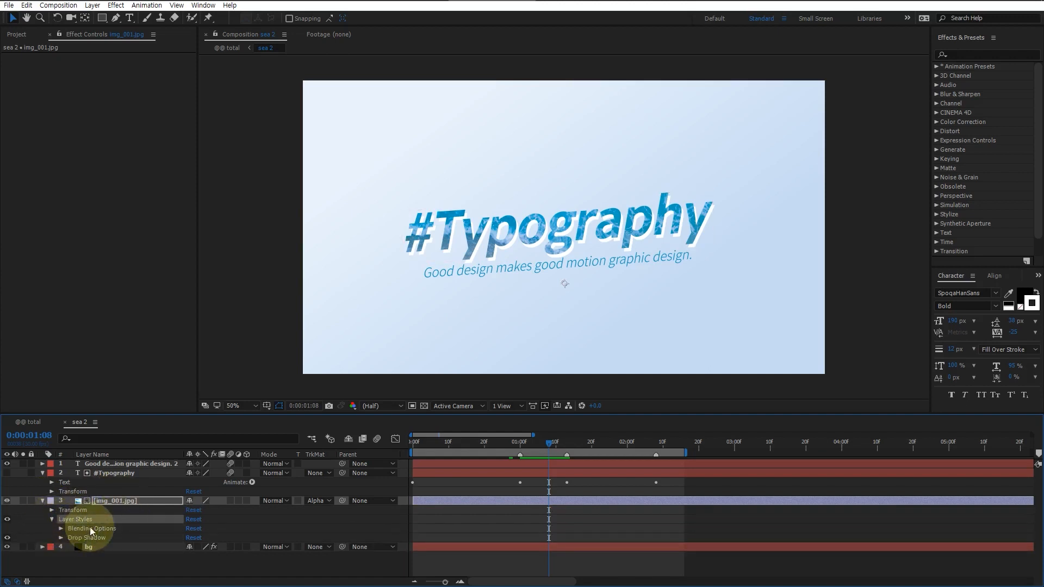
pyautogui.click(89, 527)
pyautogui.click(60, 537)
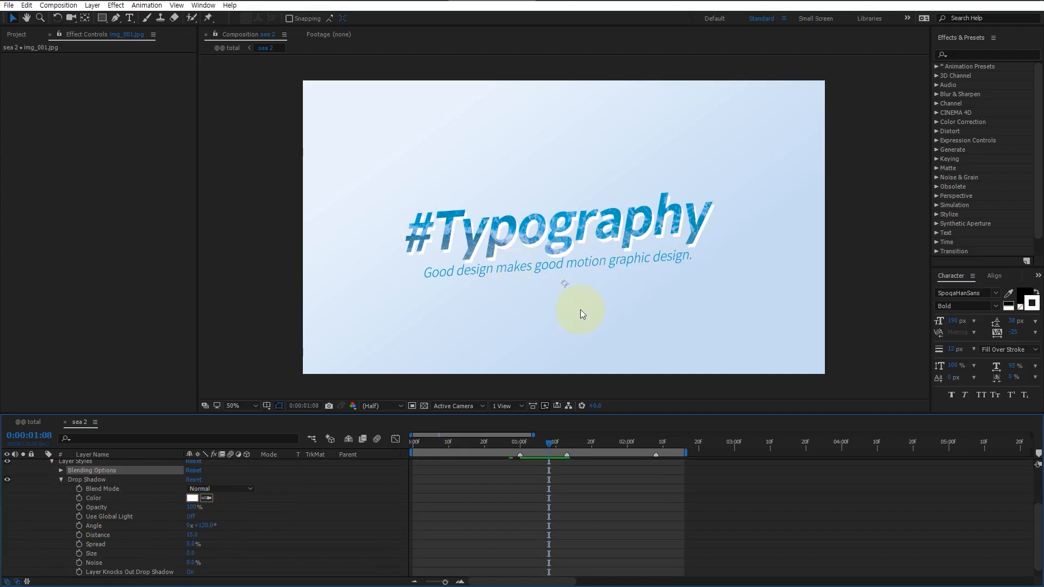
# Go to 0:00:00:18, look up Character Offset among the text animator properties and expand the Text group of #Typography.
pyautogui.hotkey('ctrl', '`')
pyautogui.moveTo(434, 442); pyautogui.dragTo(476, 444)
pyautogui.click(112, 477)
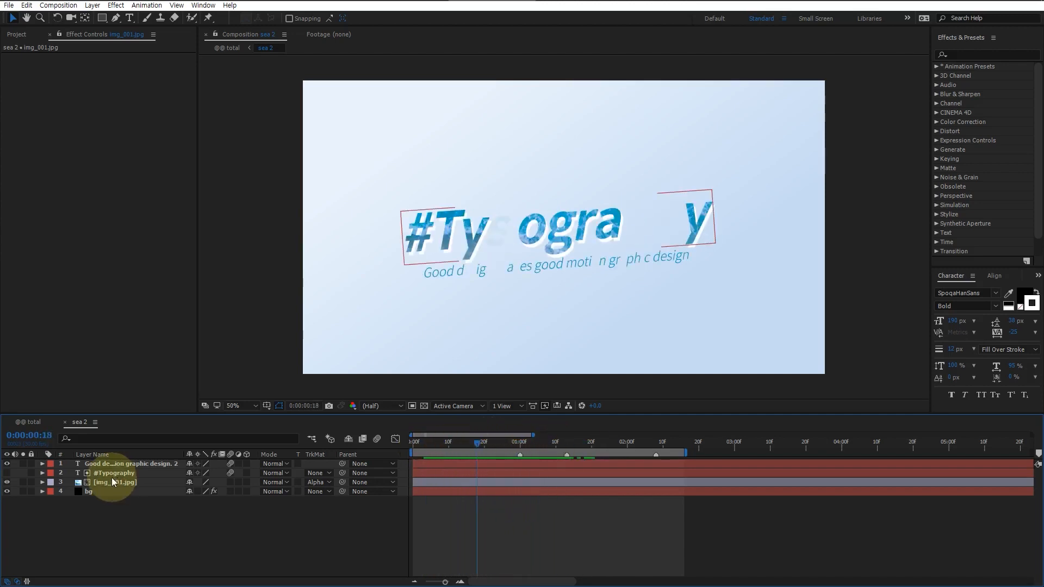
pyautogui.click(47, 473)
pyautogui.click(42, 473)
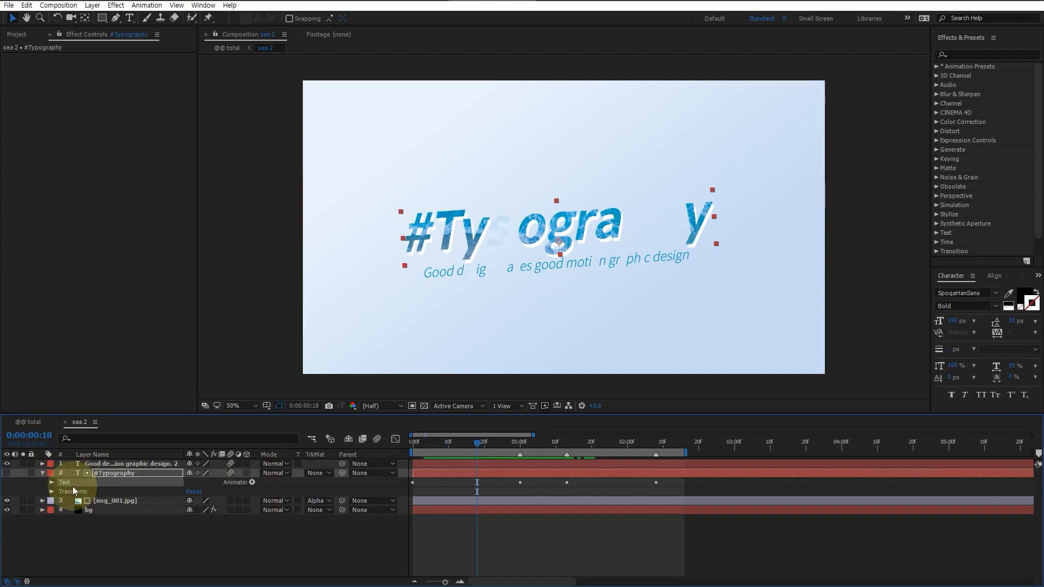
pyautogui.click(252, 482)
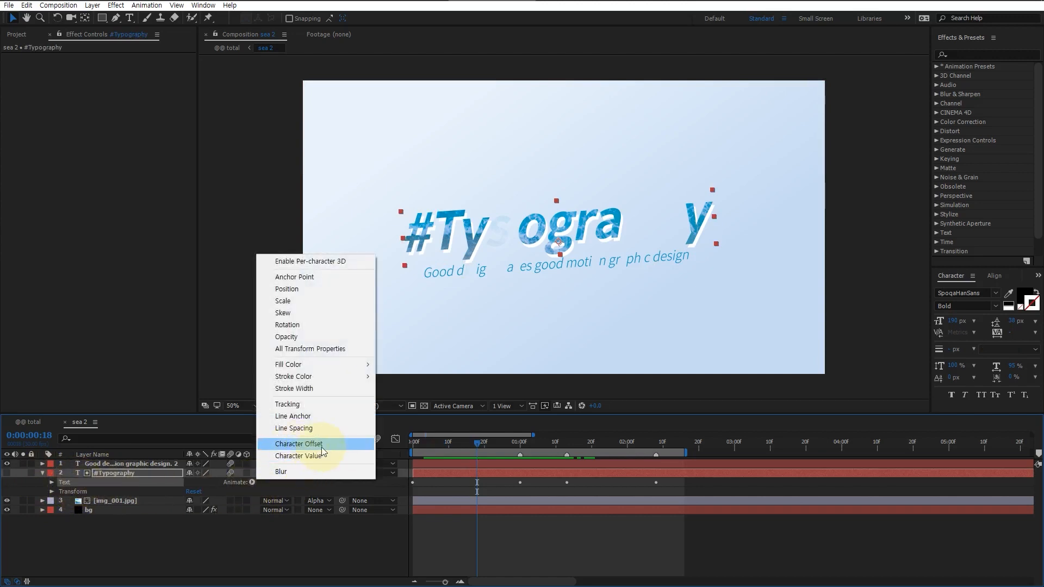
pyautogui.click(52, 483)
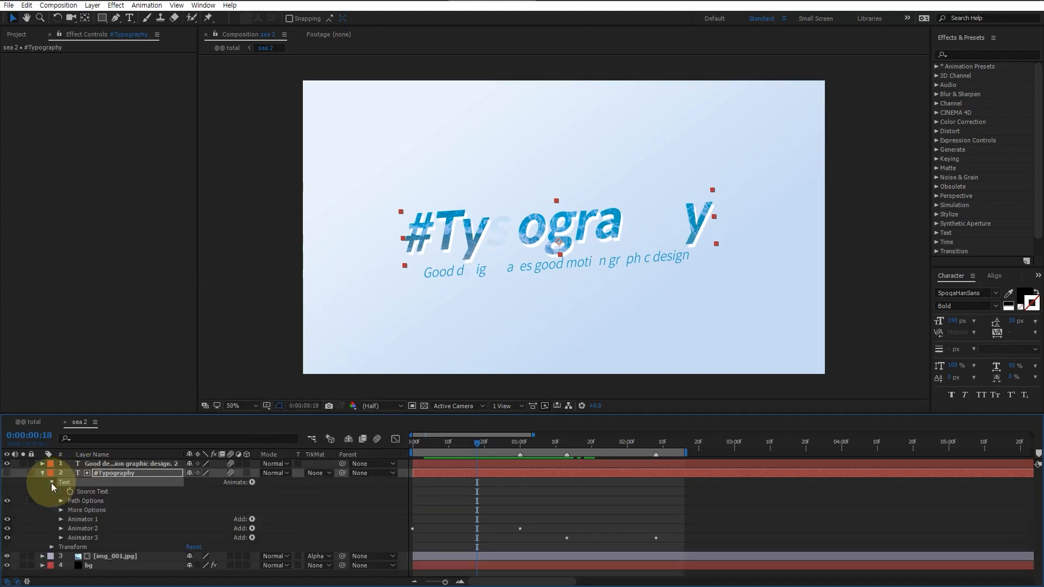
# Expand Animator 2 of the #Typography layer and examine its Character Offset property.
pyautogui.click(61, 529)
pyautogui.scroll(-1, 130, 517)
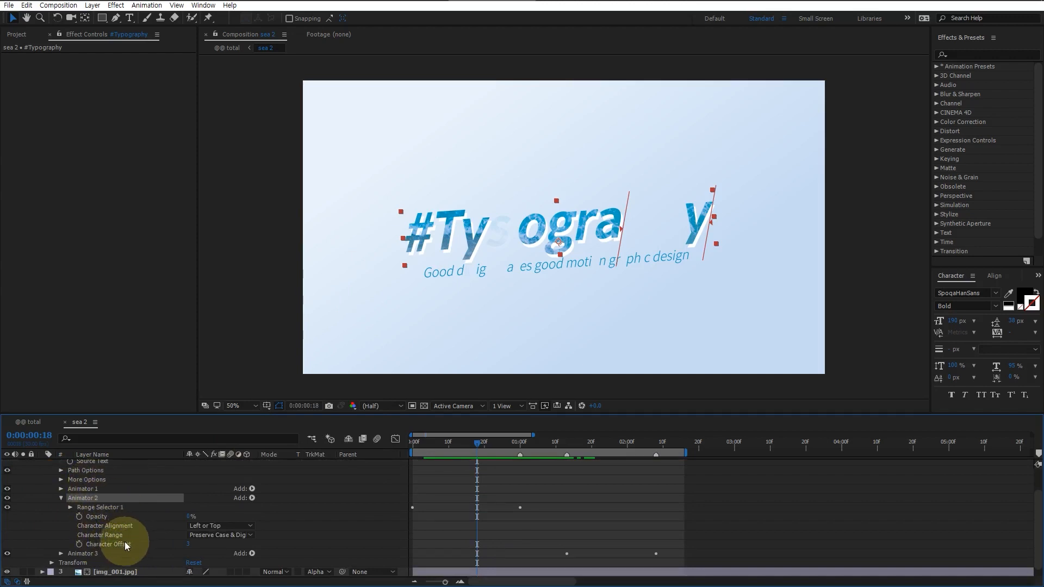
pyautogui.click(116, 544)
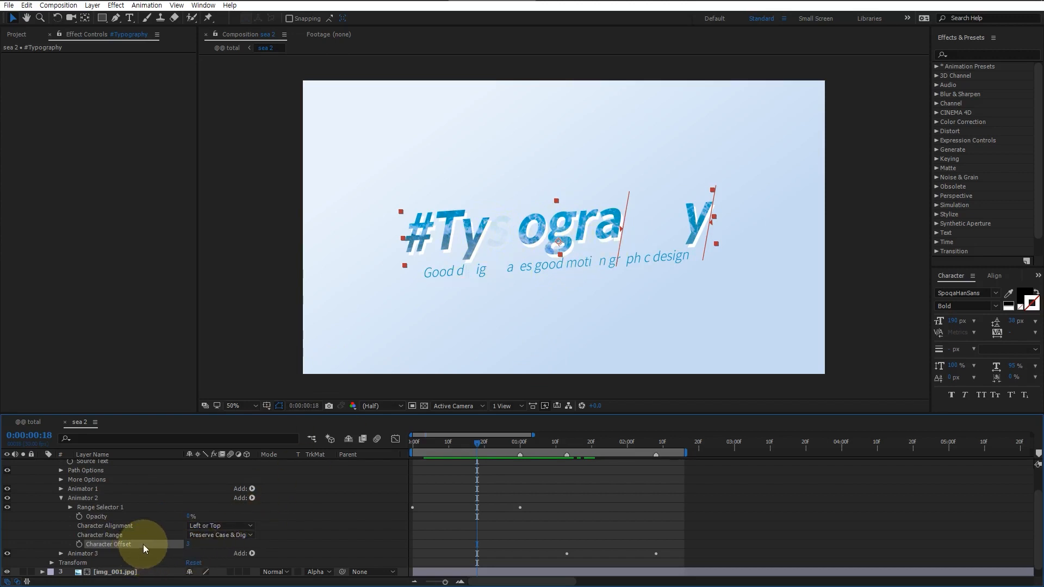
# Expand Range Selector 1 of Animator 2 and preview the title's reveal against its Start keyframes from 0:00:00:00 to about 0:00:01:01.
pyautogui.click(70, 507)
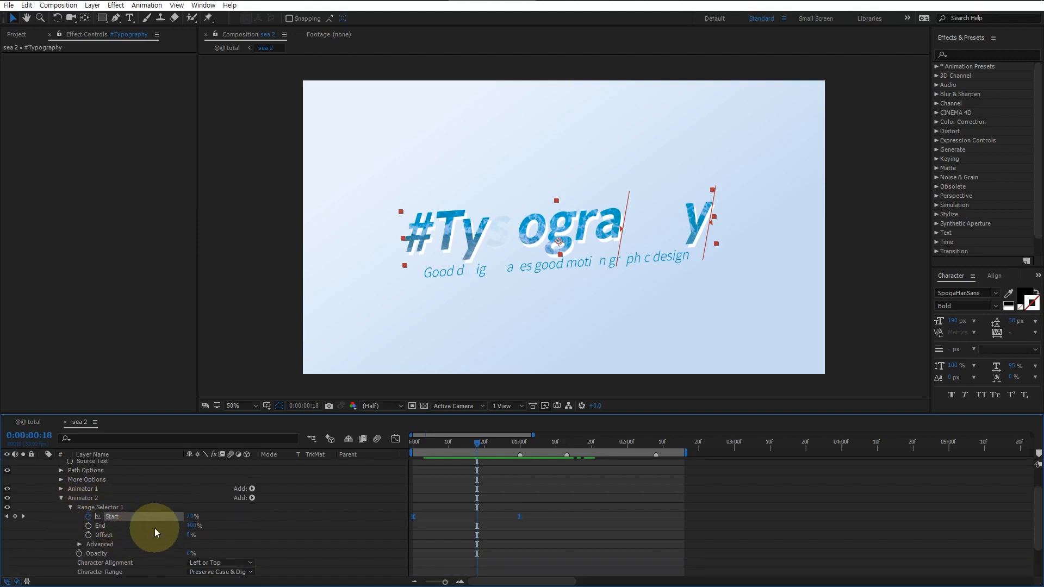
pyautogui.press('space')
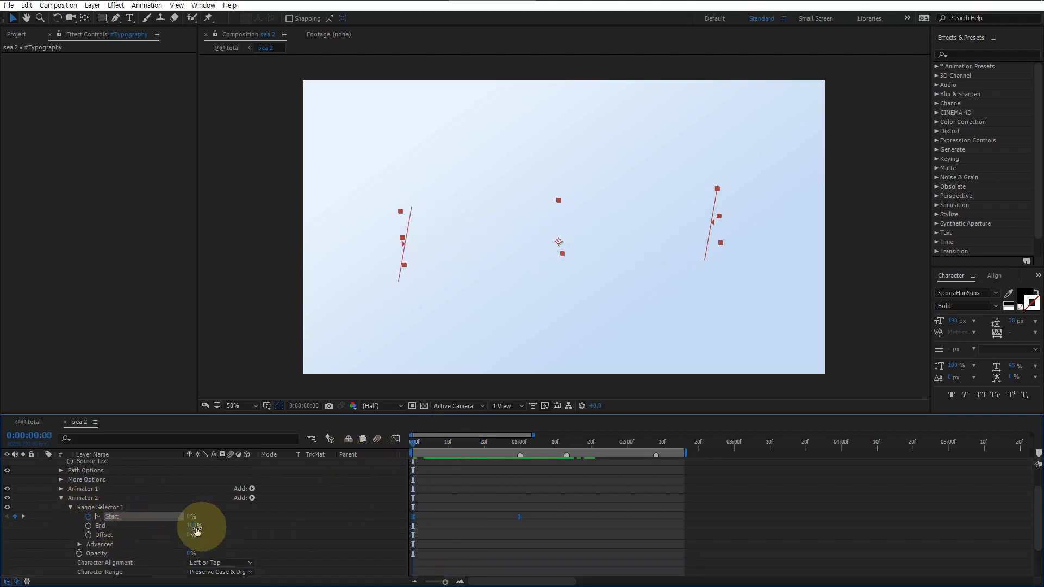
pyautogui.moveTo(448, 442); pyautogui.dragTo(523, 444)
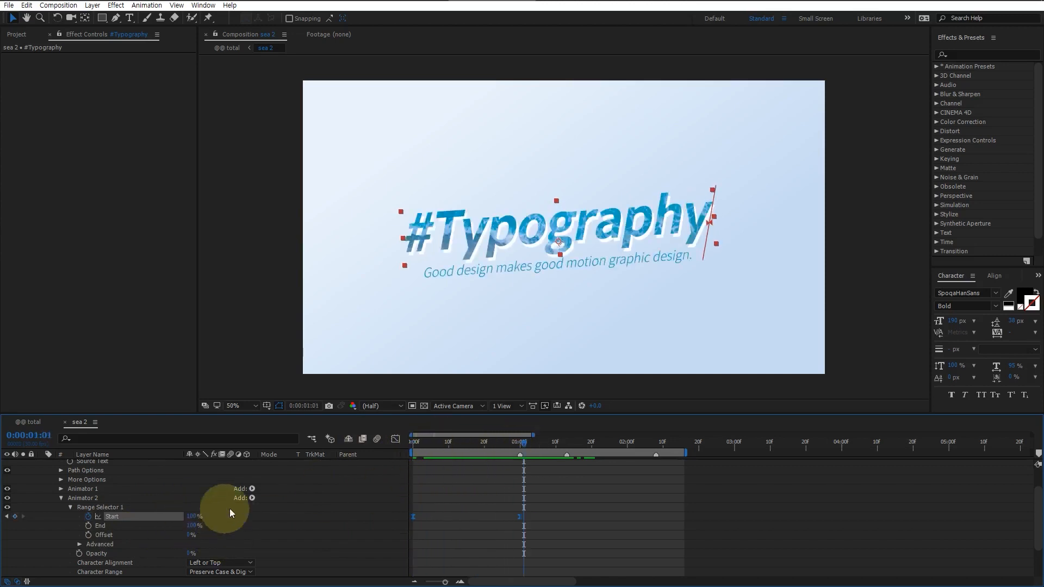
pyautogui.moveTo(422, 442); pyautogui.dragTo(403, 443)
pyautogui.press('space')
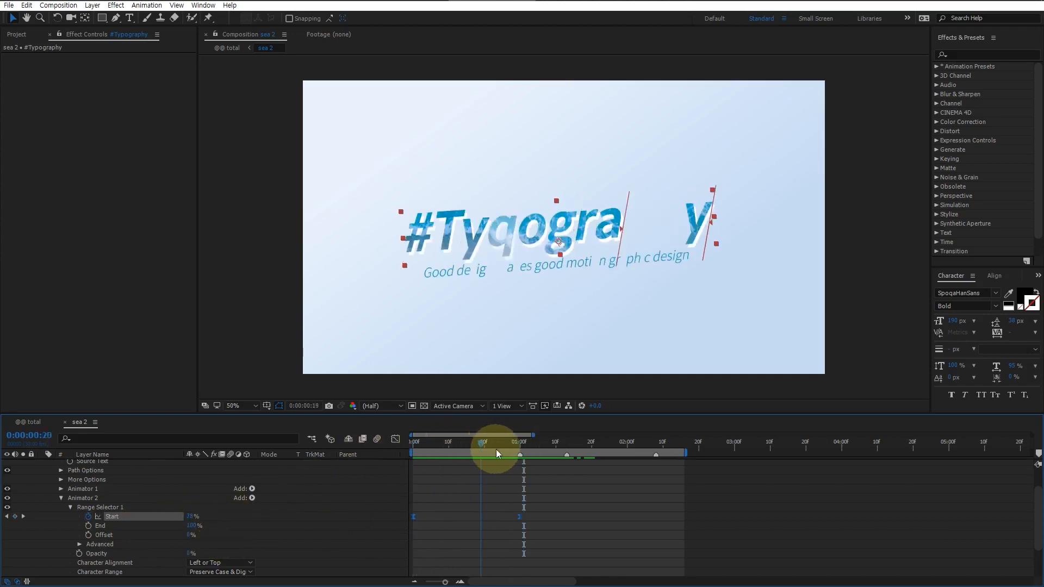
pyautogui.press('space')
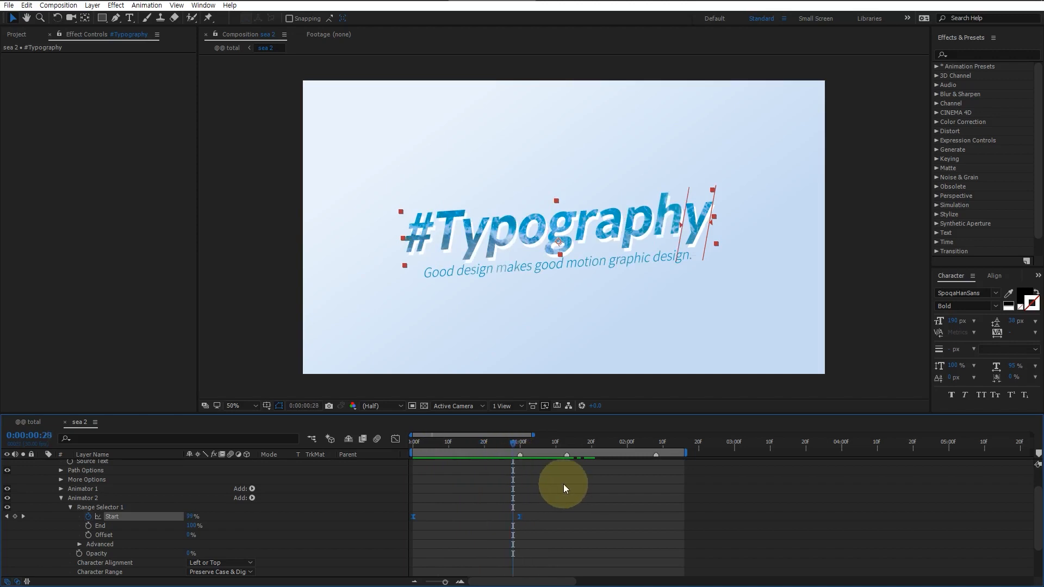
# Locate Character Offset among the animator properties available for #Typography's text and compare it with the one in Animator 2.
pyautogui.scroll(2, 546, 499)
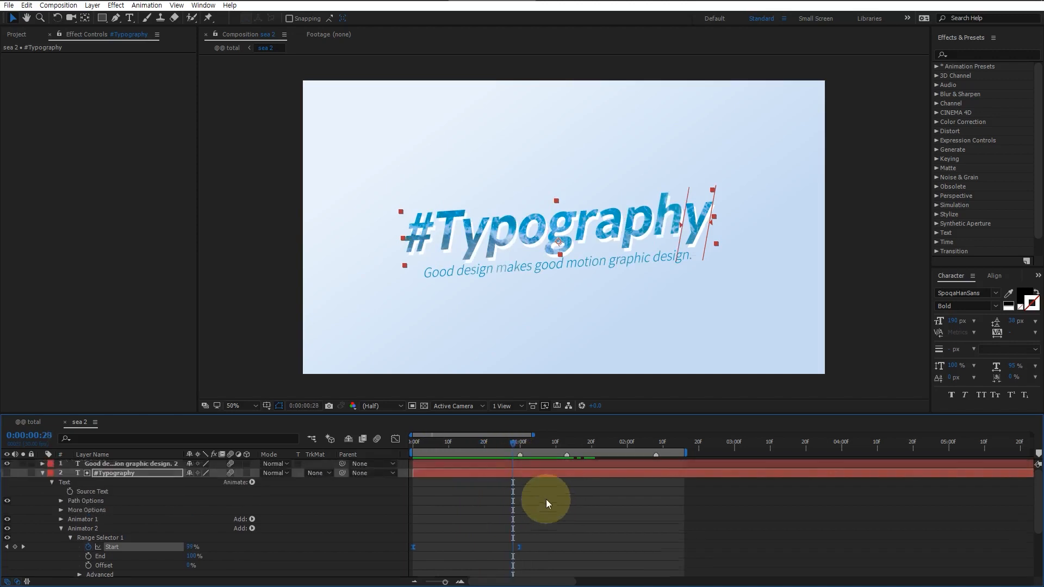
pyautogui.click(99, 484)
pyautogui.click(252, 482)
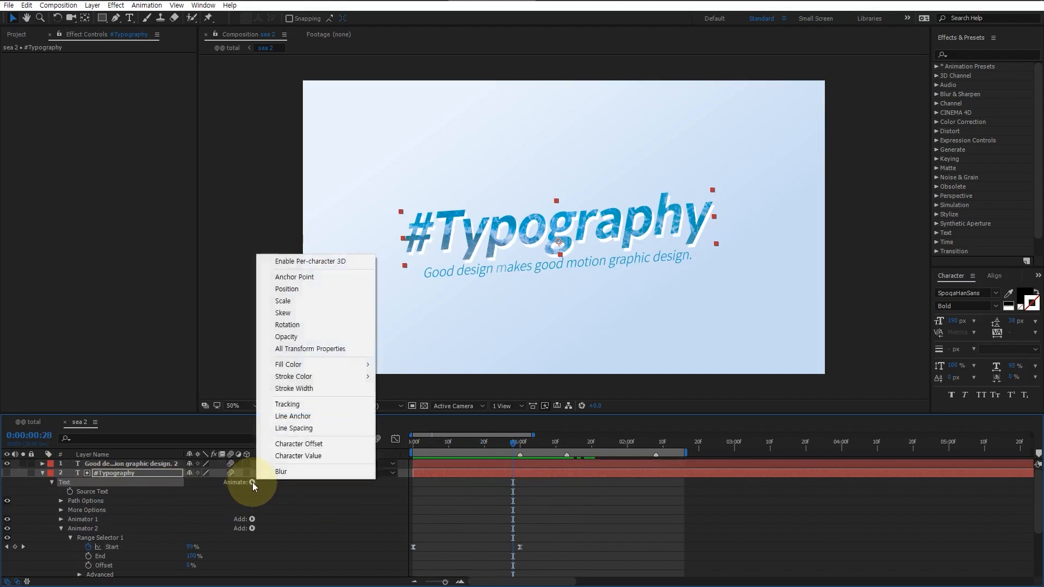
pyautogui.click(305, 447)
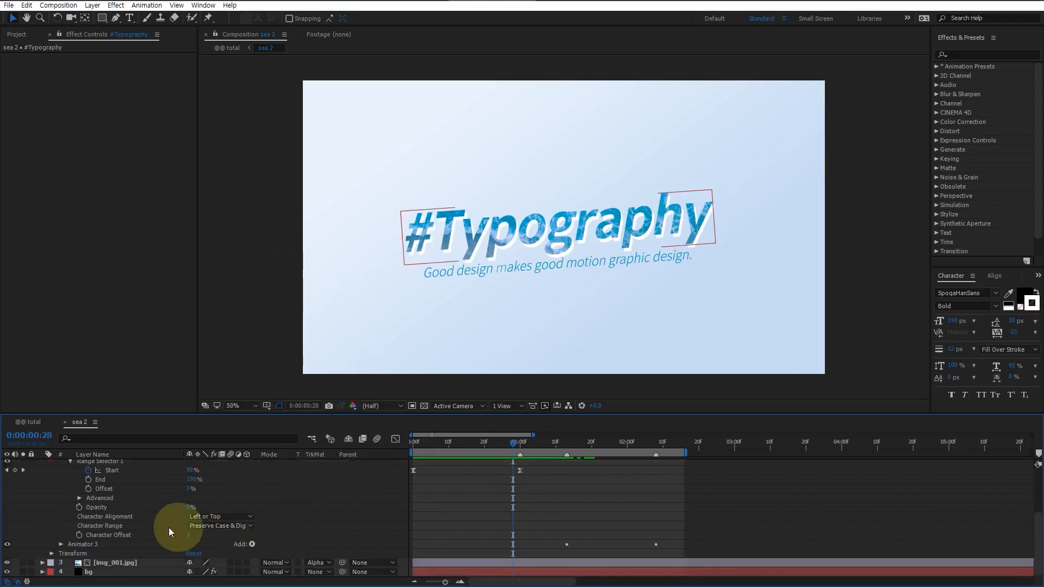
# Expand Range Selector 1 of Animator 3 and examine its Start keyframes from 0:00:01:13 to 0:00:02:08.
pyautogui.click(60, 544)
pyautogui.scroll(-3, 142, 535)
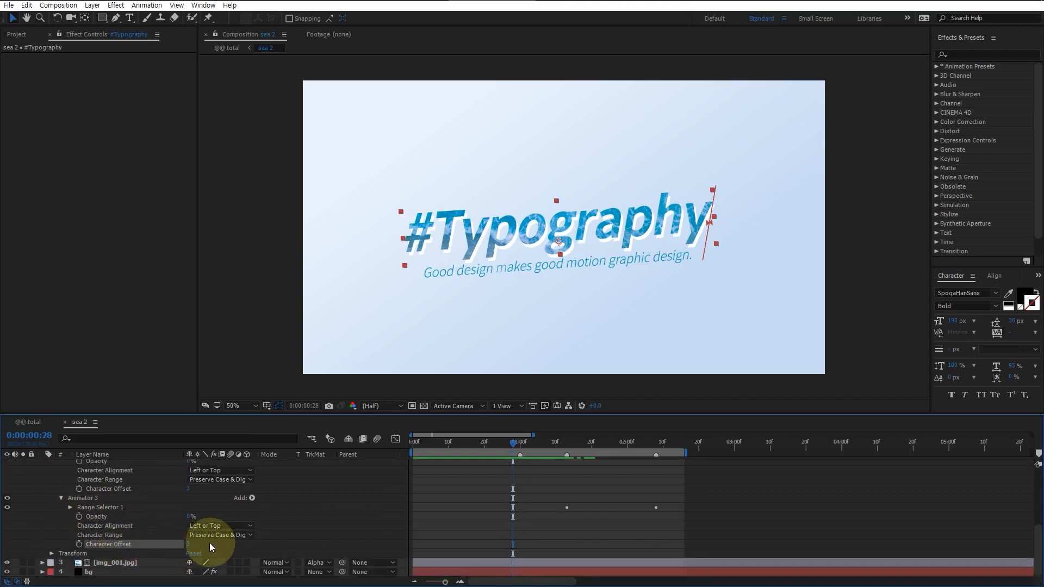
pyautogui.click(70, 508)
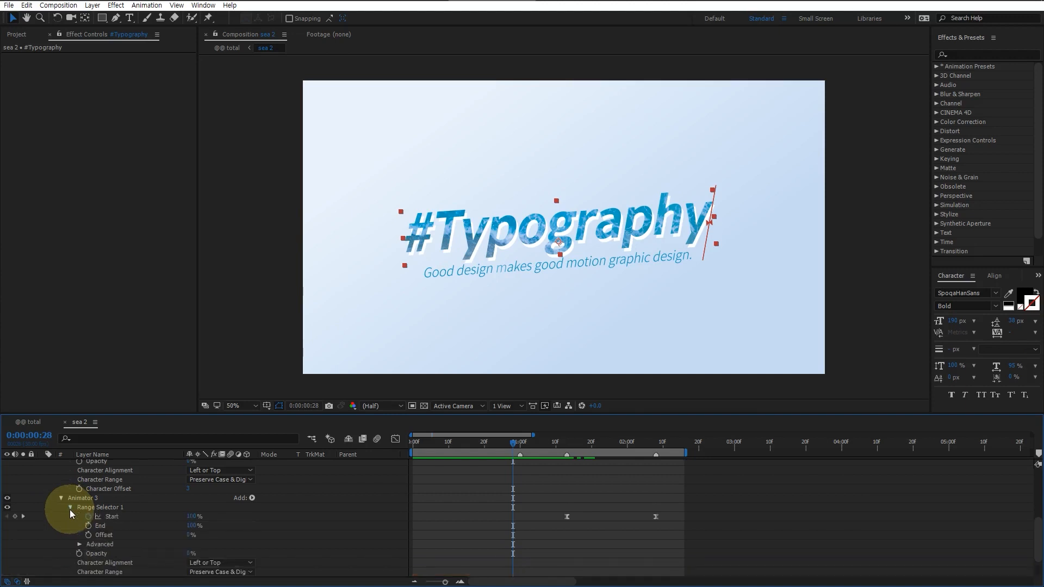
pyautogui.click(137, 520)
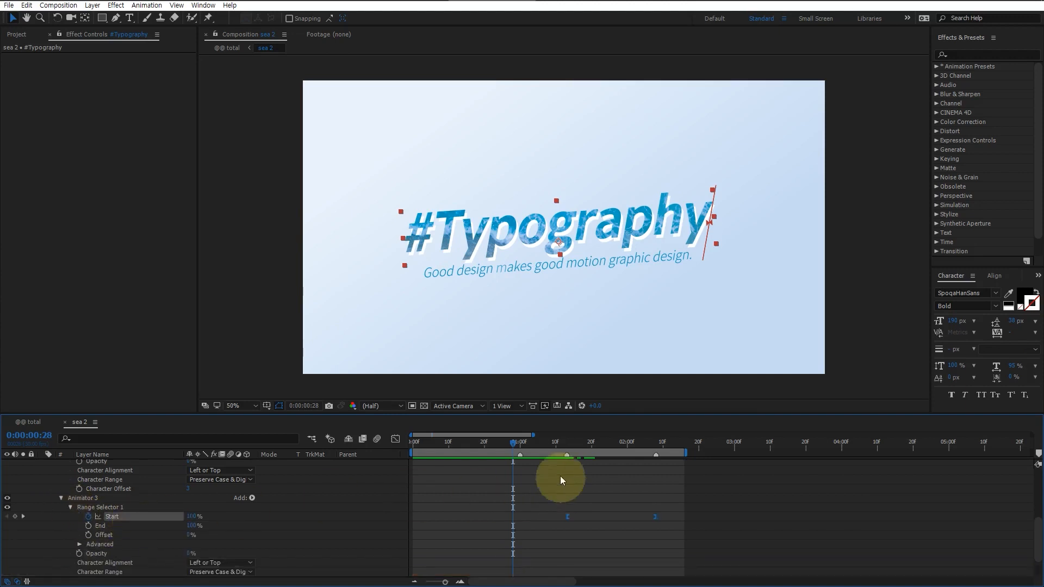
pyautogui.moveTo(555, 442); pyautogui.dragTo(565, 442)
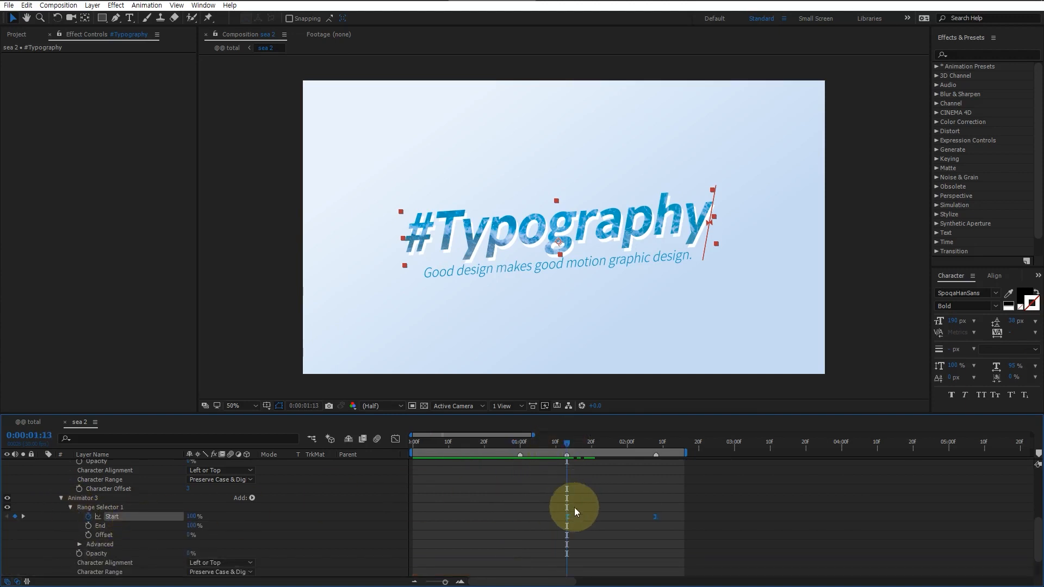
pyautogui.moveTo(581, 542); pyautogui.dragTo(546, 510)
pyautogui.moveTo(582, 444); pyautogui.dragTo(656, 446)
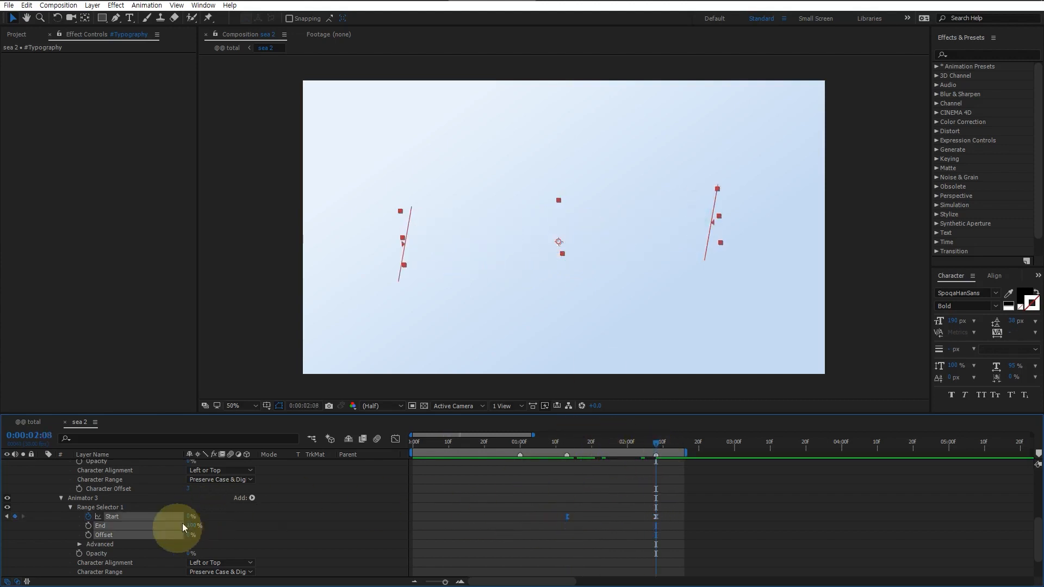
pyautogui.click(301, 524)
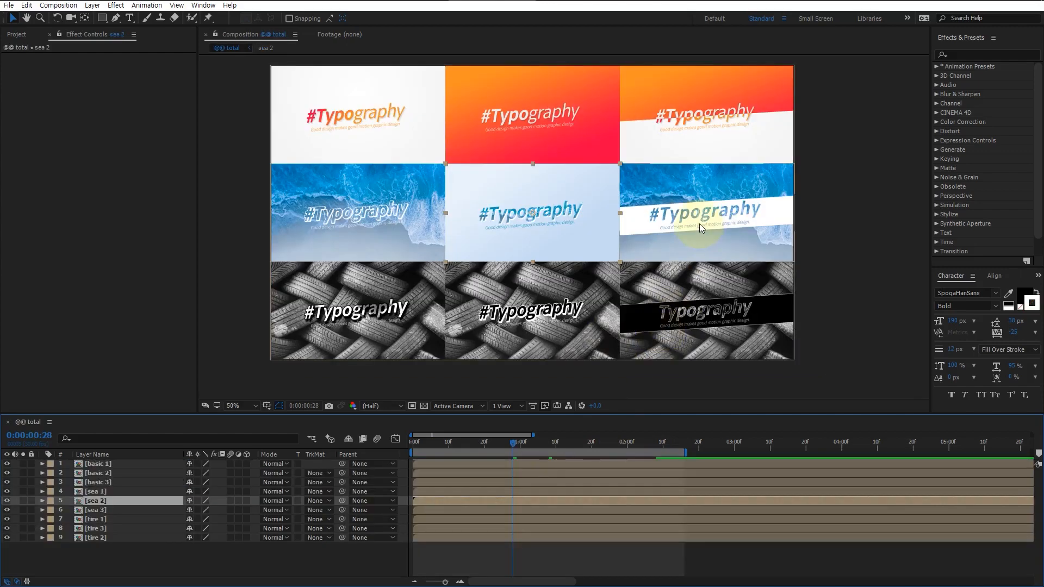
# Open the sea 3 composition, compare its mask and #Typography layers and check the mask layer's track matte options.
pyautogui.doubleClick(699, 224)
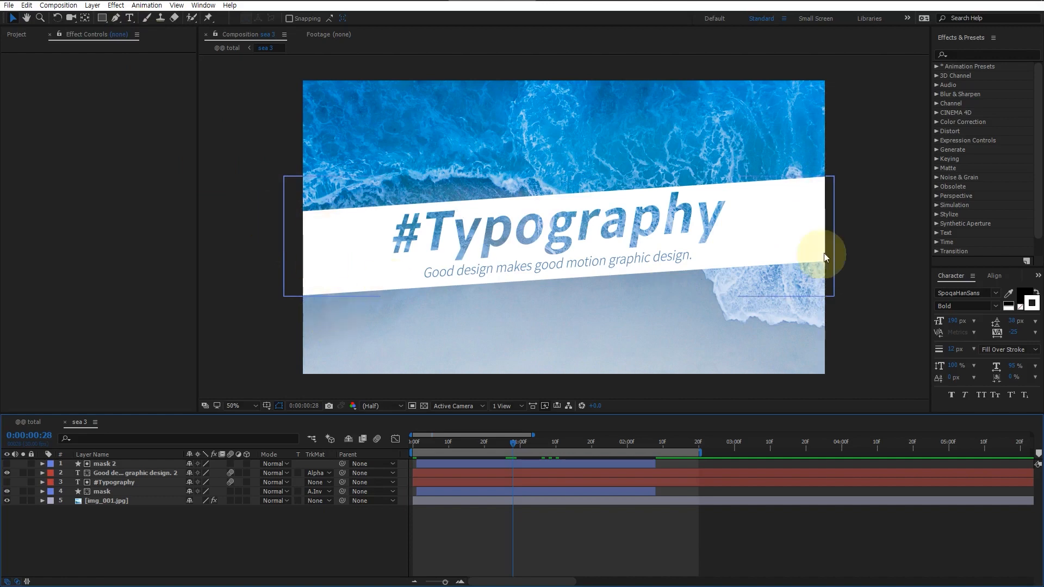
pyautogui.click(96, 494)
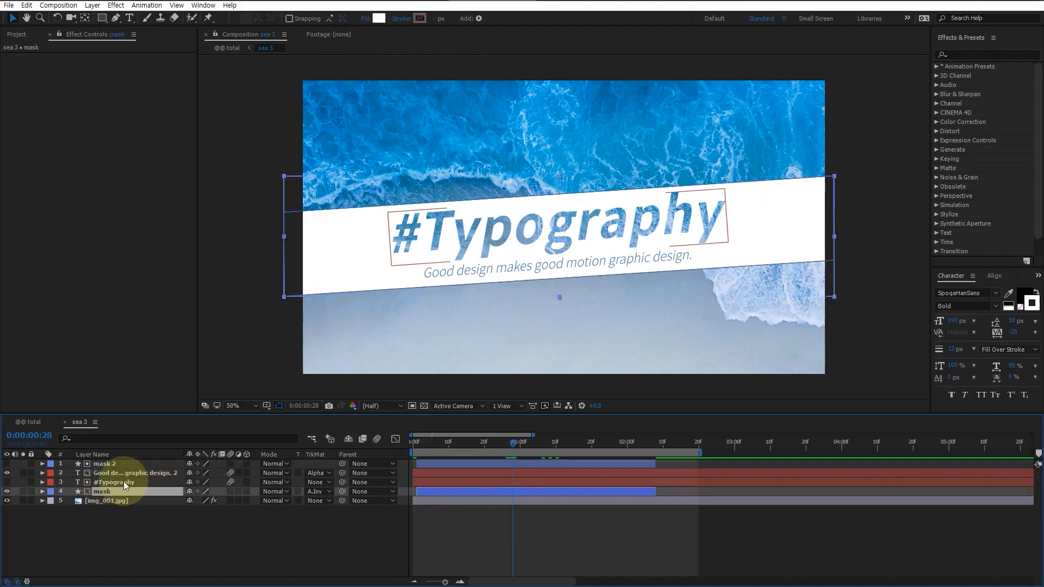
pyautogui.click(123, 481)
pyautogui.click(120, 491)
pyautogui.click(135, 483)
pyautogui.click(129, 491)
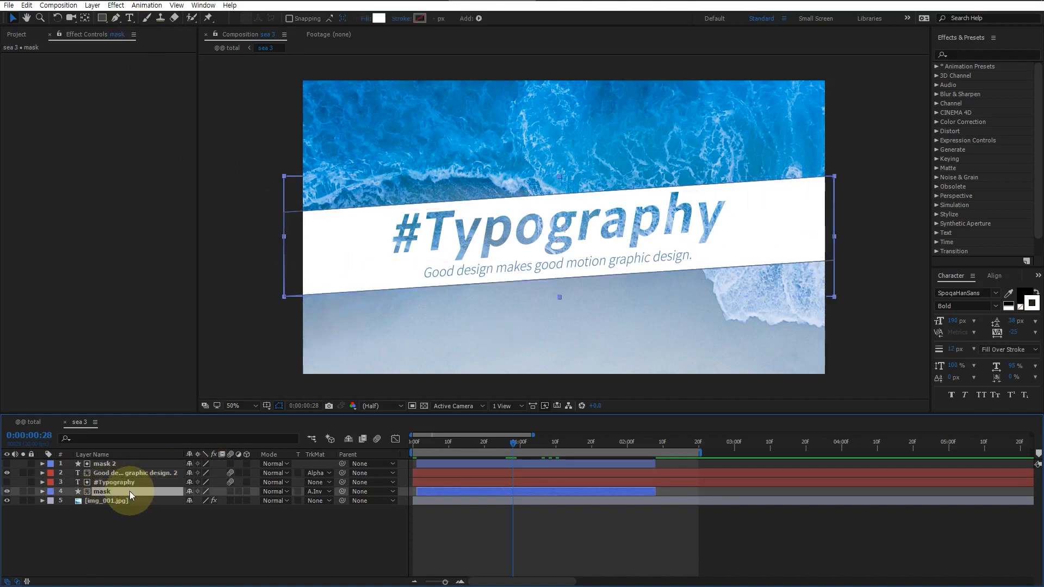
pyautogui.click(318, 491)
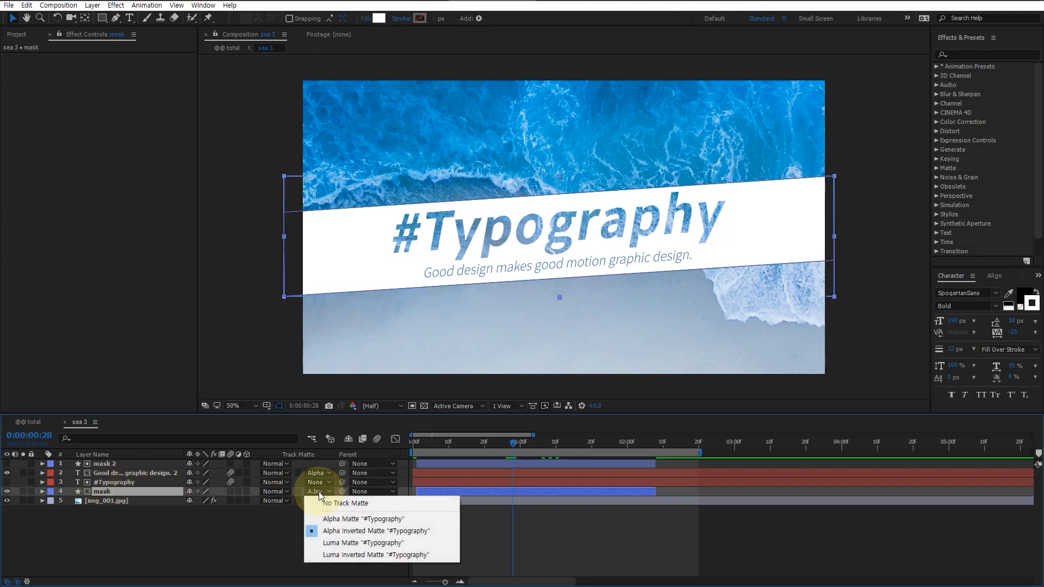
pyautogui.click(152, 500)
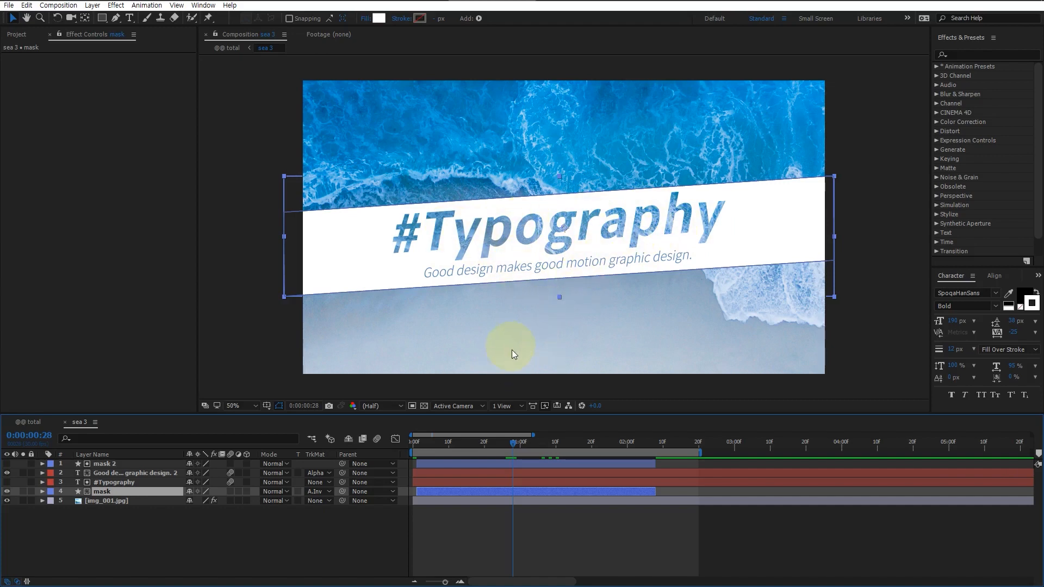
# Expand the mask layer's contents down to Path 1 of Shape 1 and select its Path property.
pyautogui.moveTo(510, 441)
pyautogui.mouseDown()
pyautogui.moveTo(406, 438)
pyautogui.moveTo(632, 449)
pyautogui.moveTo(463, 445)
pyautogui.moveTo(513, 448)
pyautogui.mouseUp()
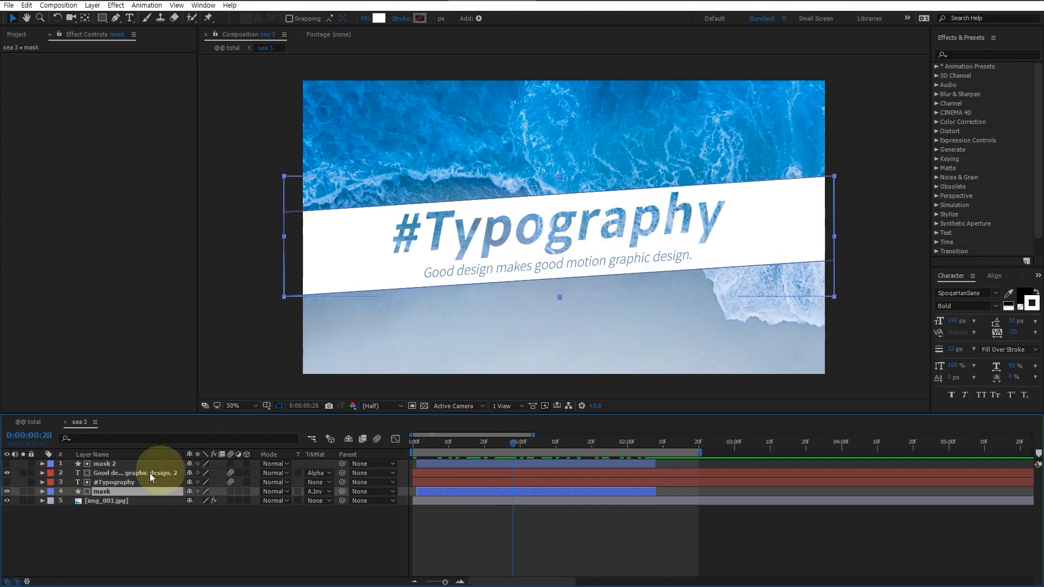
pyautogui.click(42, 492)
pyautogui.click(52, 501)
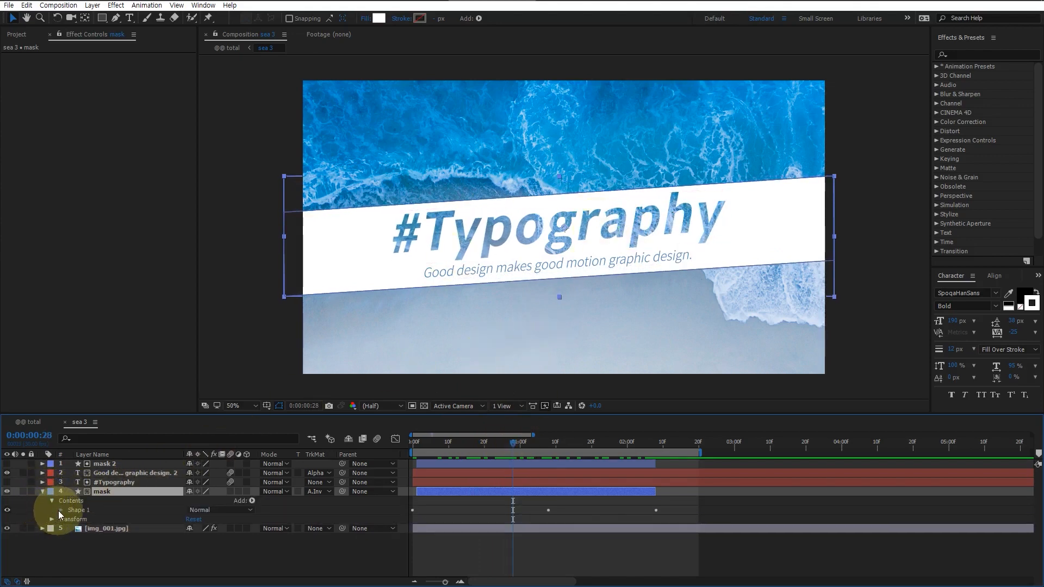
pyautogui.click(60, 510)
pyautogui.click(70, 519)
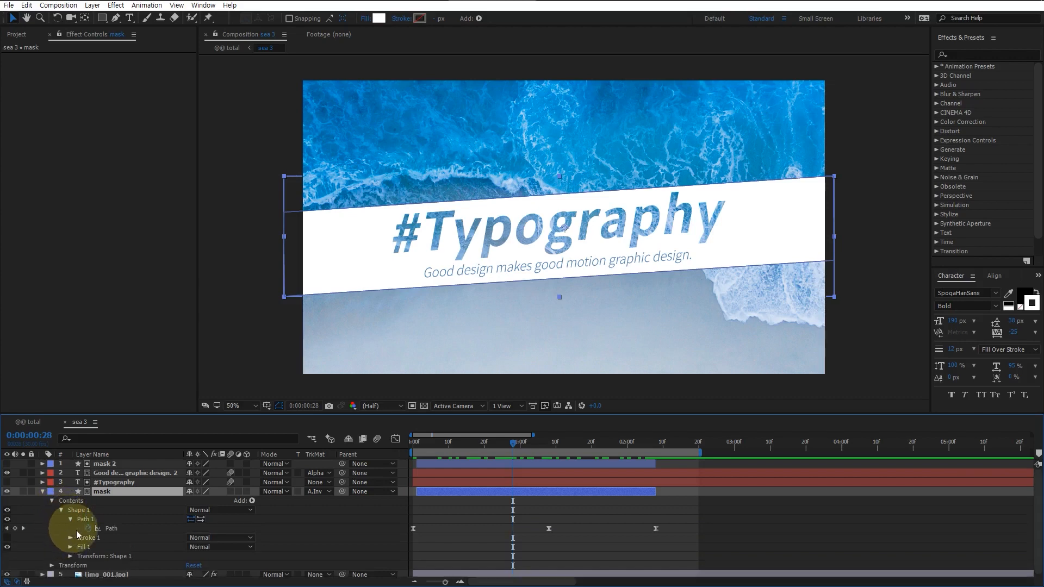
pyautogui.click(116, 528)
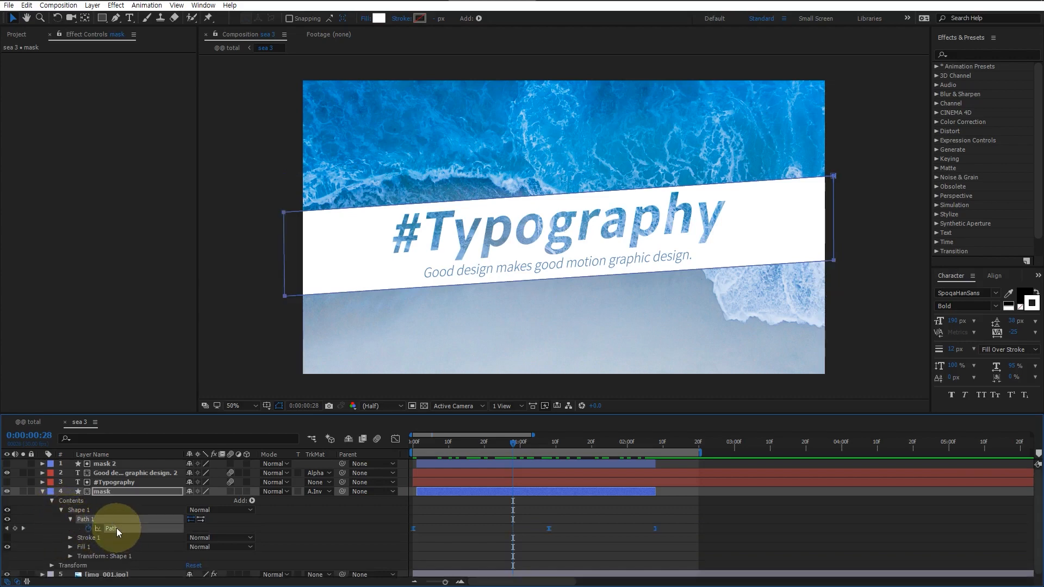
# Adjust the upper-left corner point of the mask layer's band path at 0:00:00:28.
pyautogui.click(301, 226)
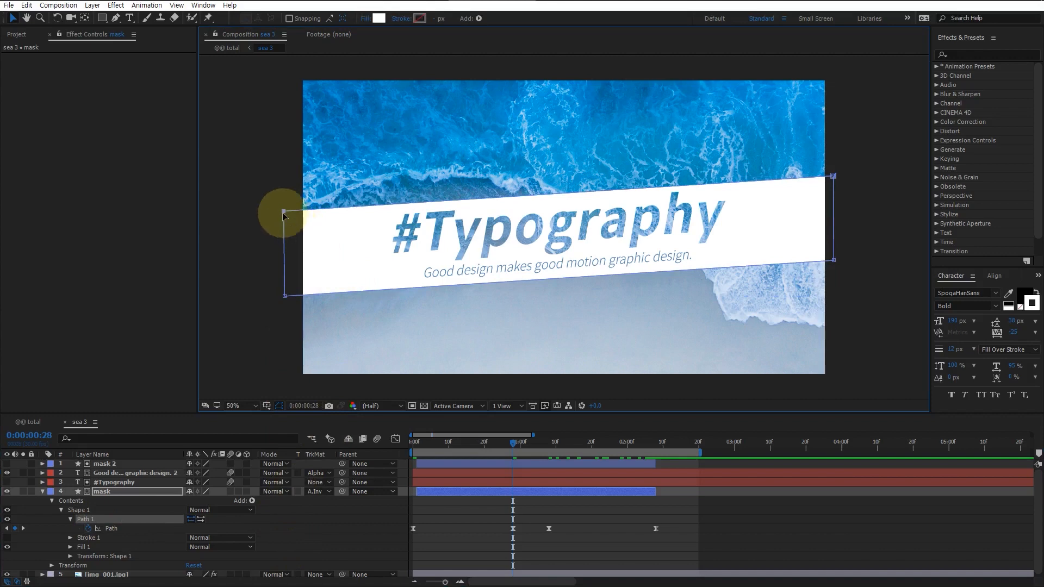
pyautogui.click(283, 212)
pyautogui.moveTo(285, 214)
pyautogui.mouseDown()
pyautogui.moveTo(283, 255)
pyautogui.moveTo(292, 203)
pyautogui.mouseUp()
# Examine the mask layer's start and end against its Path keyframes, around 0:00:00:01 and 0:00:02:08.
pyautogui.moveTo(438, 442); pyautogui.dragTo(417, 442)
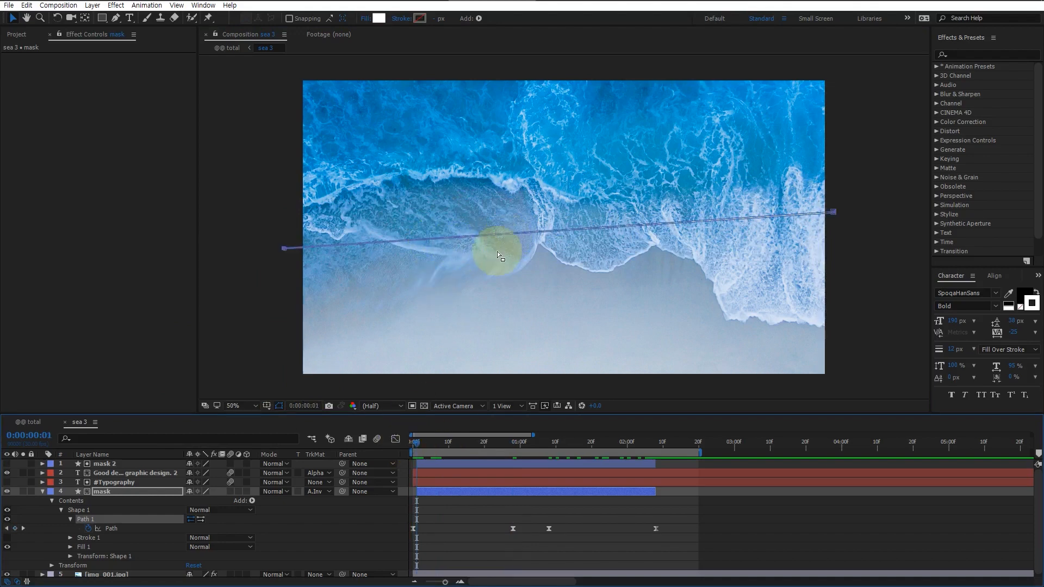
pyautogui.click(420, 492)
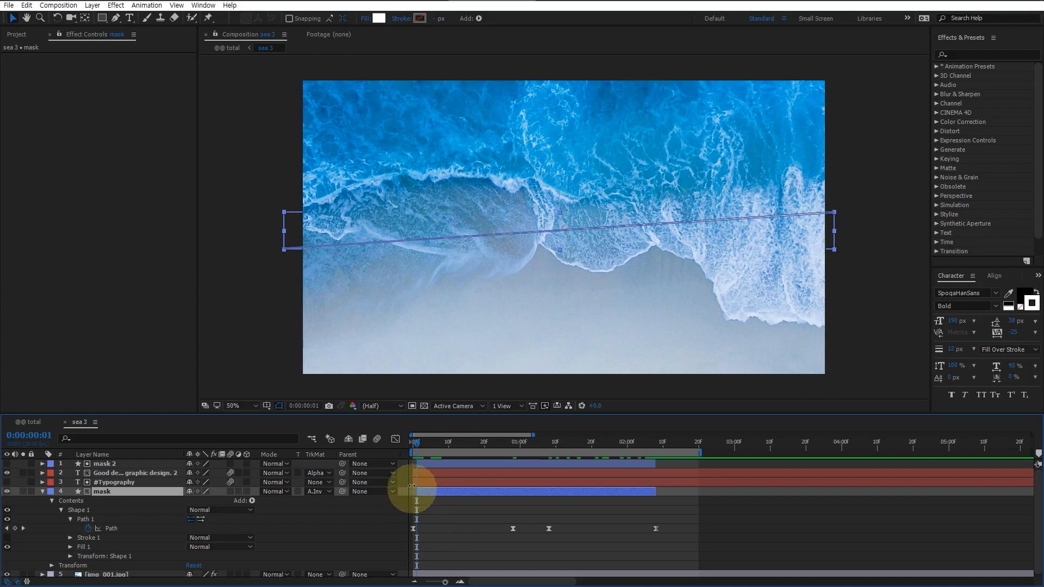
pyautogui.click(413, 444)
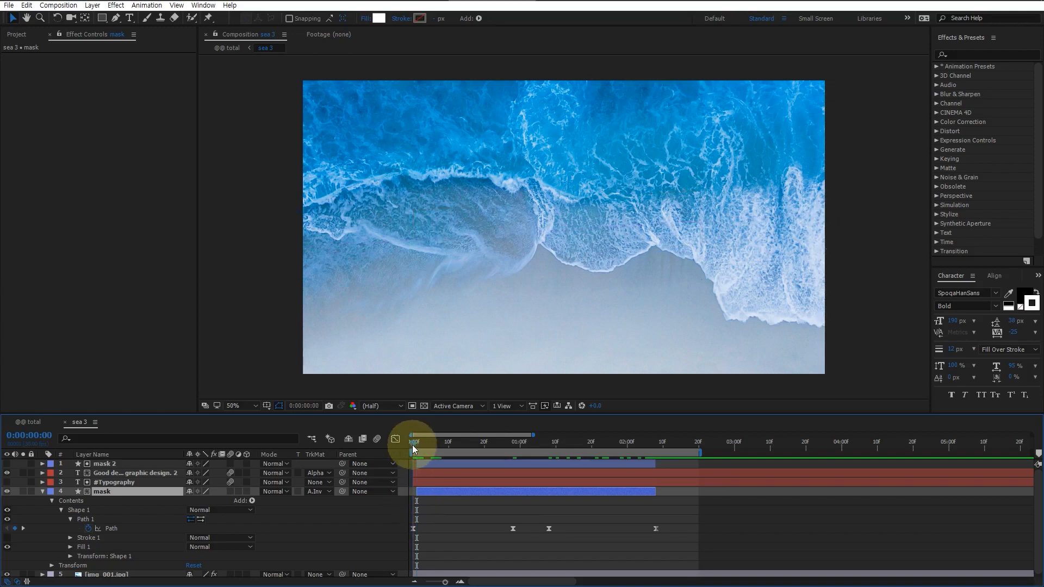
pyautogui.moveTo(414, 445); pyautogui.dragTo(655, 444)
pyautogui.click(654, 487)
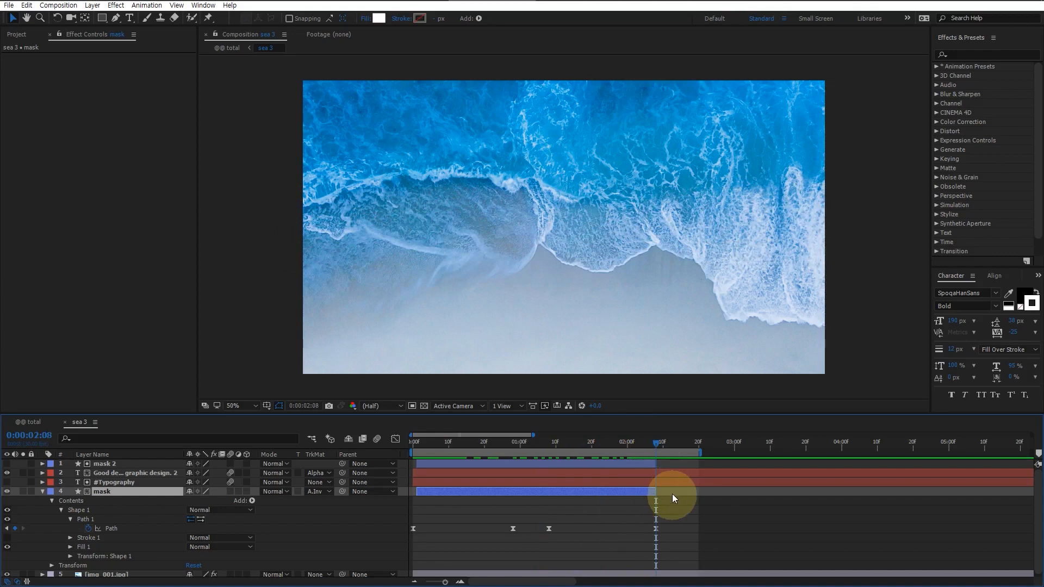
pyautogui.moveTo(644, 442); pyautogui.dragTo(683, 448)
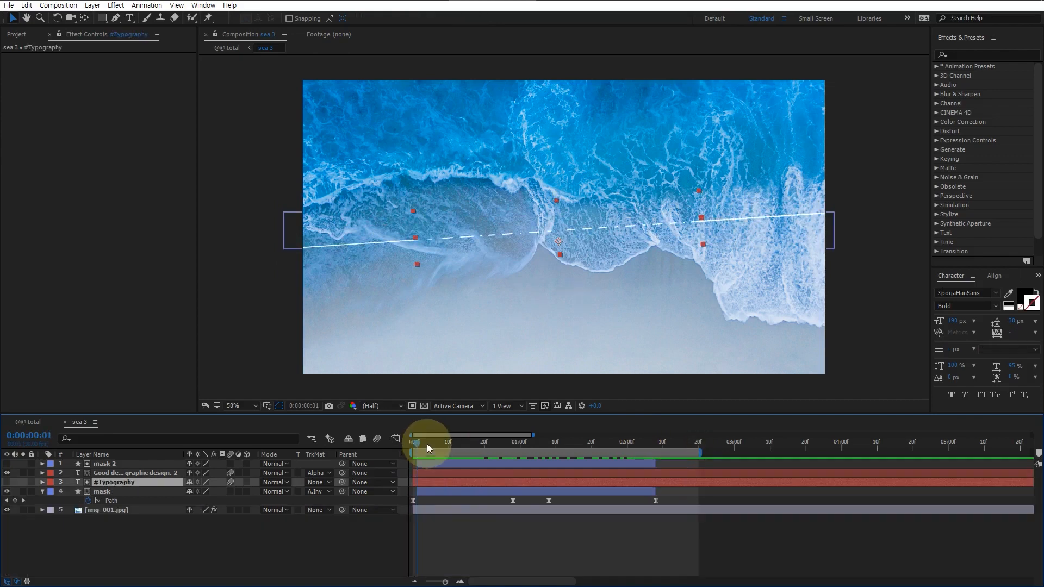
# Preview the band opening up to 0:00:01:01 and look up Tracking among the animator properties for #Typography's text.
pyautogui.moveTo(427, 444); pyautogui.dragTo(524, 442)
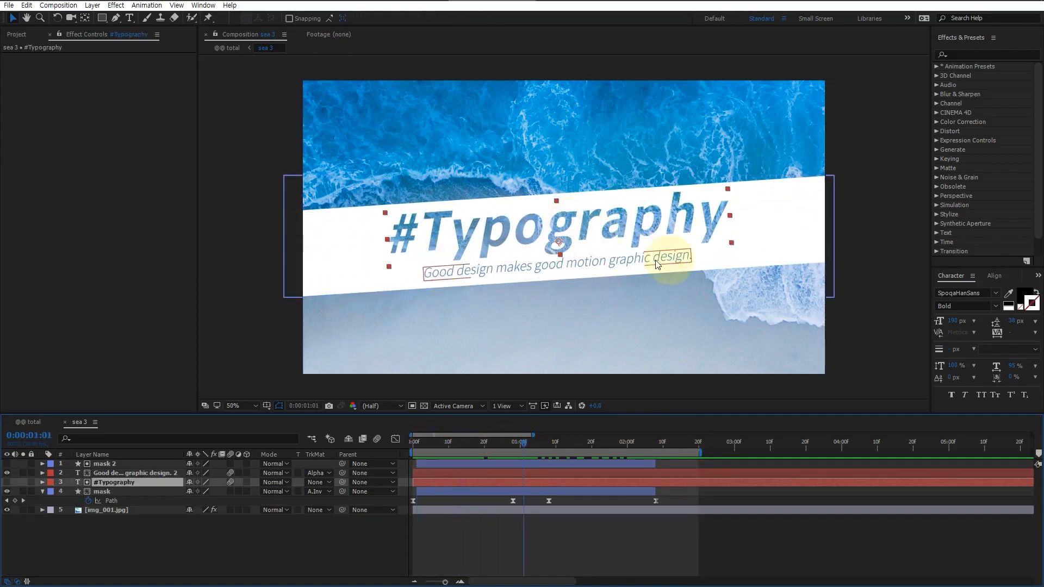
pyautogui.click(42, 482)
pyautogui.click(65, 493)
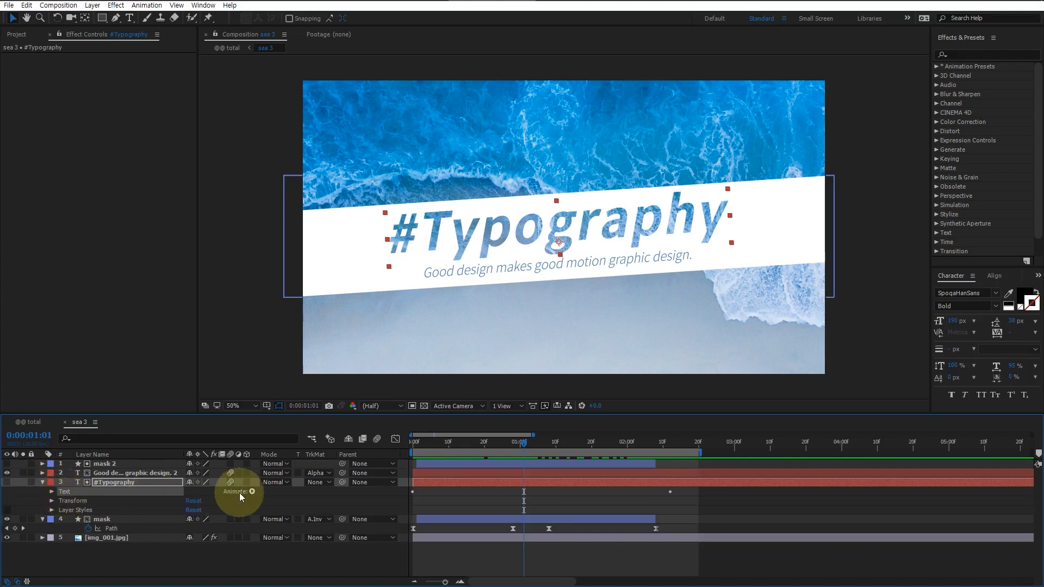
pyautogui.click(256, 494)
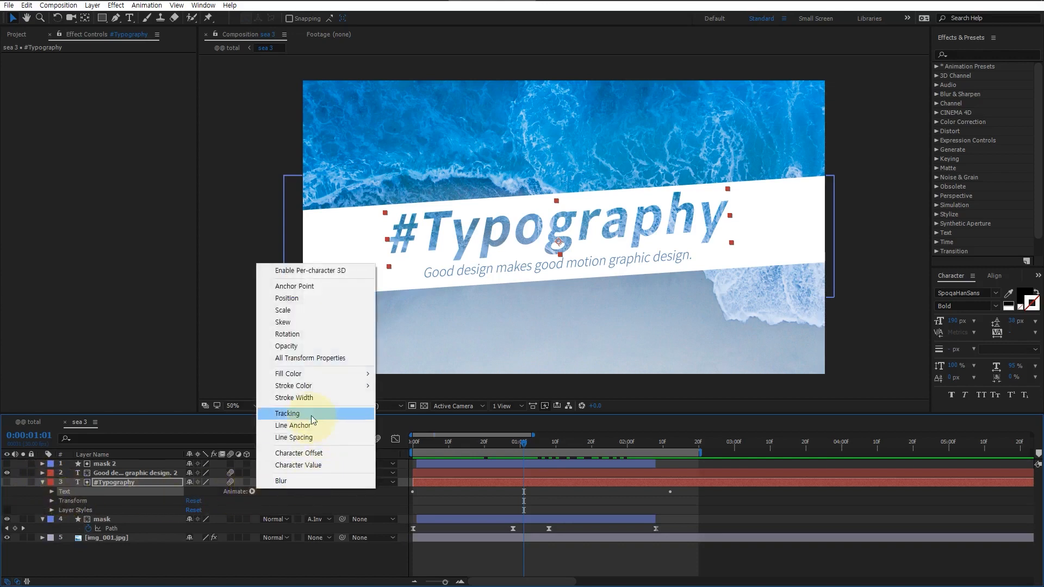
# Expand Animator 2 in #Typography's Text group and select its Tracking Amount property.
pyautogui.click(53, 492)
pyautogui.click(53, 491)
pyautogui.click(82, 528)
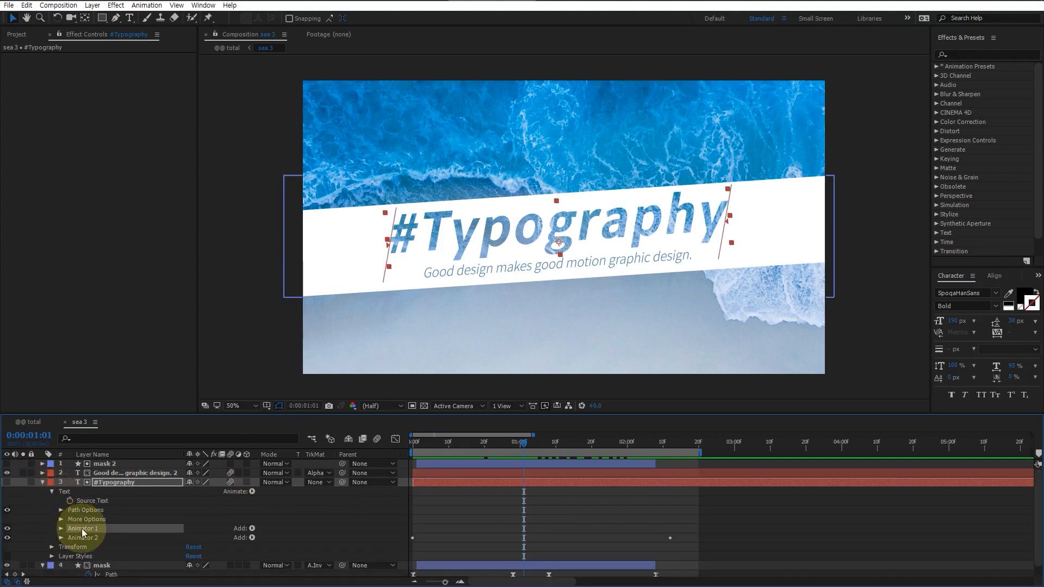
pyautogui.click(61, 539)
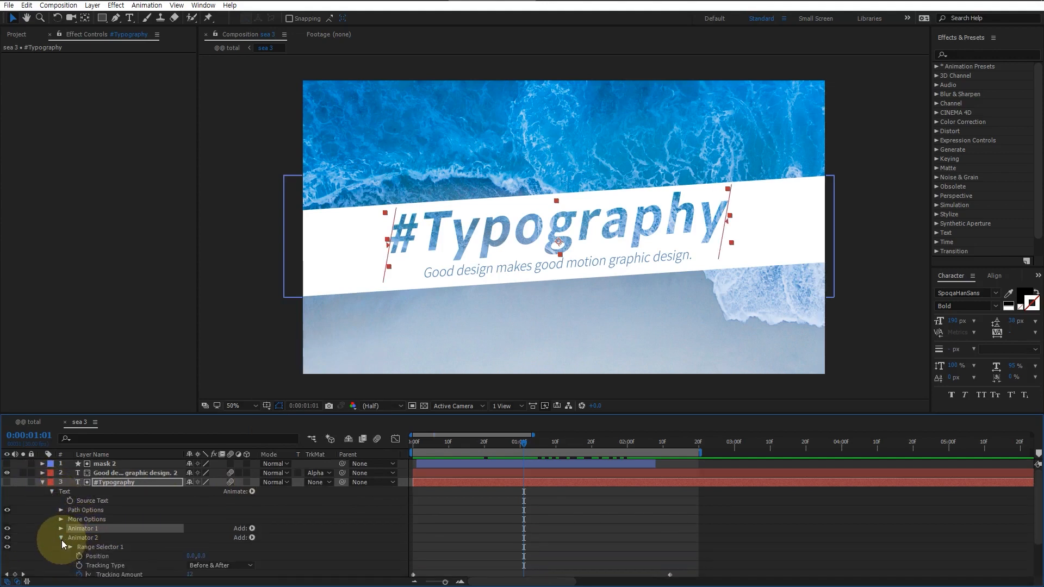
pyautogui.click(112, 528)
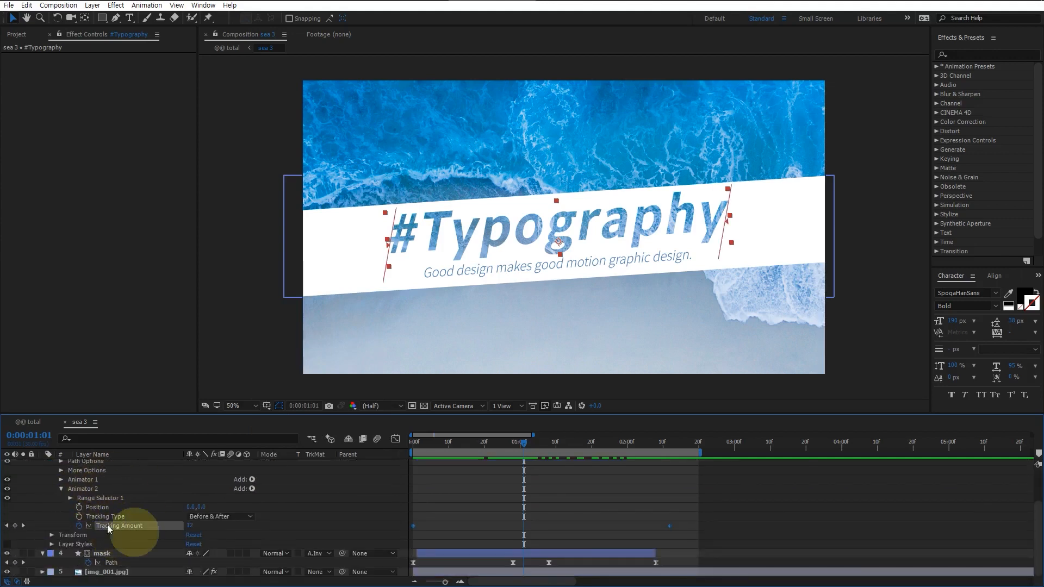
# Compare Animator 2's Tracking Amount at its keyframes at 0:00:00:00 and 0:00:02:12, enlarging the timeline around the second one.
pyautogui.moveTo(446, 445); pyautogui.dragTo(360, 448)
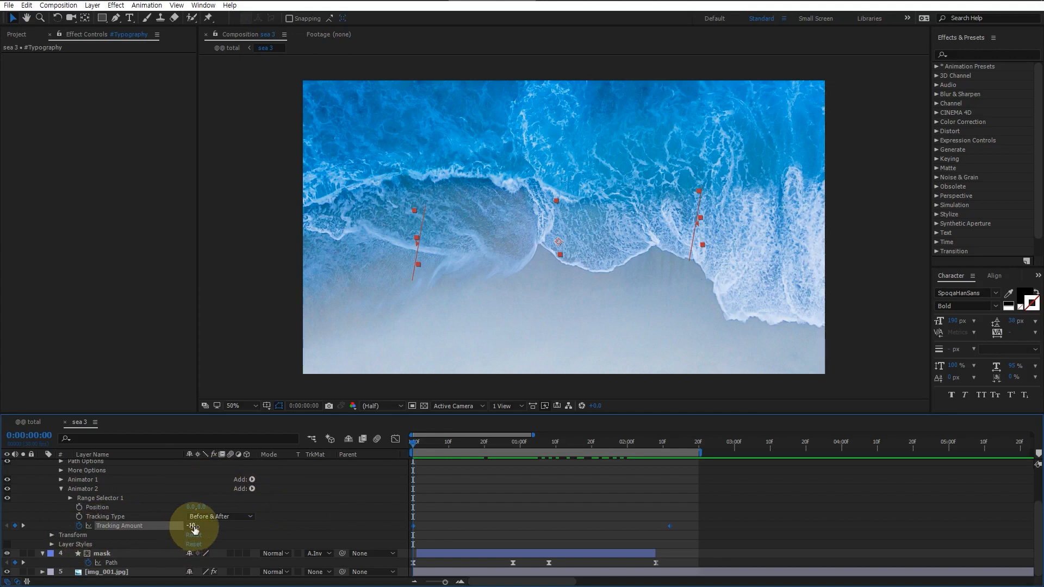
pyautogui.moveTo(414, 443); pyautogui.dragTo(667, 447)
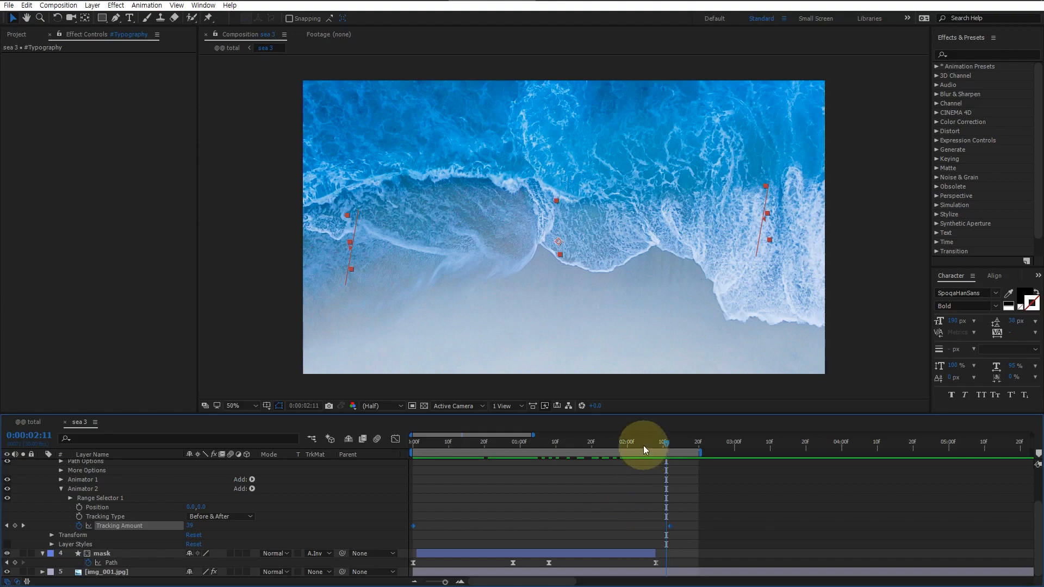
pyautogui.moveTo(644, 446)
pyautogui.mouseDown()
pyautogui.moveTo(580, 442)
pyautogui.moveTo(659, 459)
pyautogui.mouseUp()
pyautogui.moveTo(651, 516); pyautogui.dragTo(684, 536)
pyautogui.press('k')
pyautogui.press('=')
pyautogui.press('=')
pyautogui.press('=')
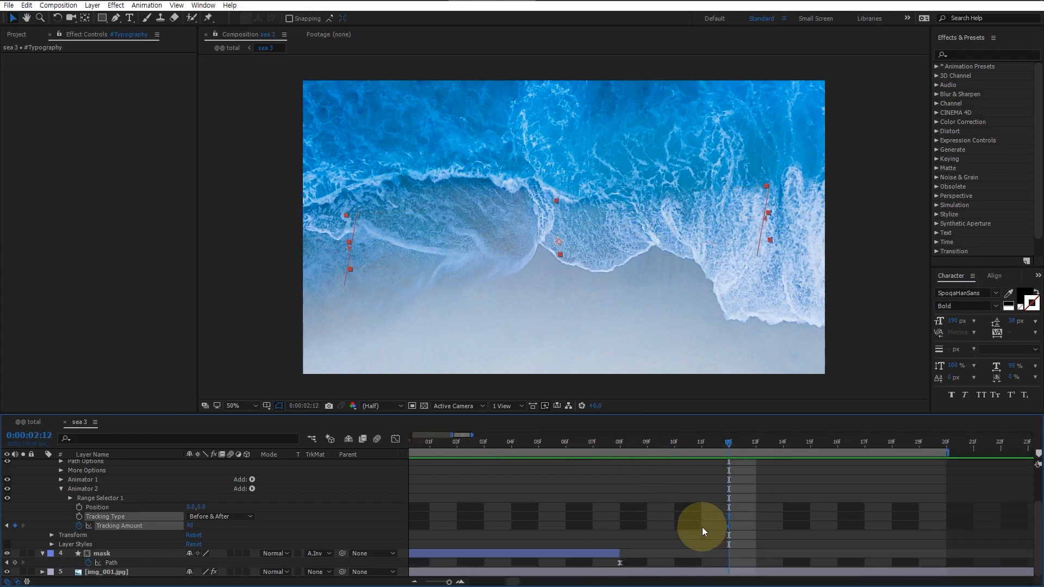
# Close the sea 3 composition and open tire 1 from @@ total at 100% magnification.
pyautogui.hotkey('ctrl', 'w')
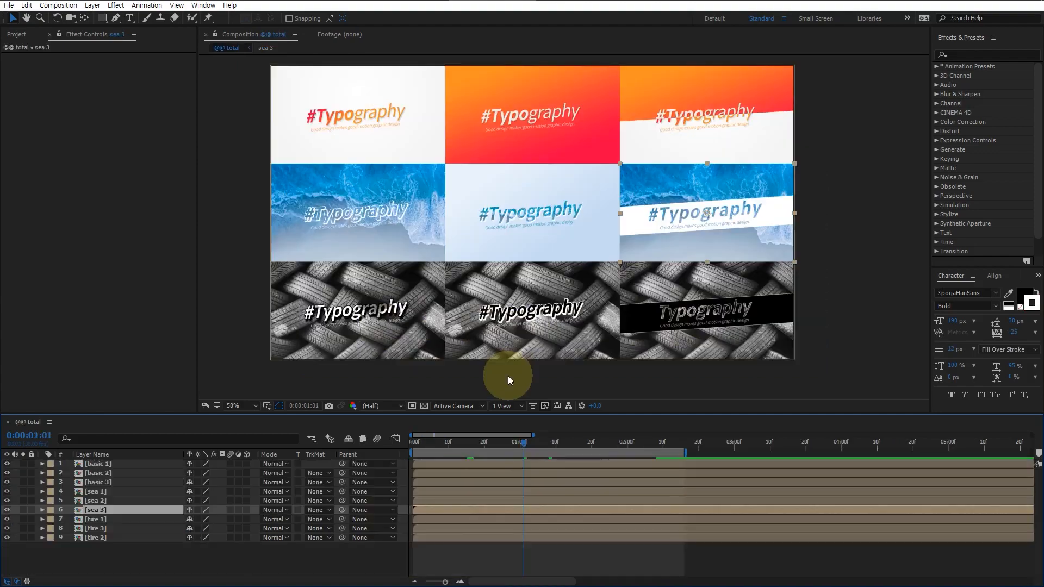
pyautogui.doubleClick(374, 325)
pyautogui.press('/')
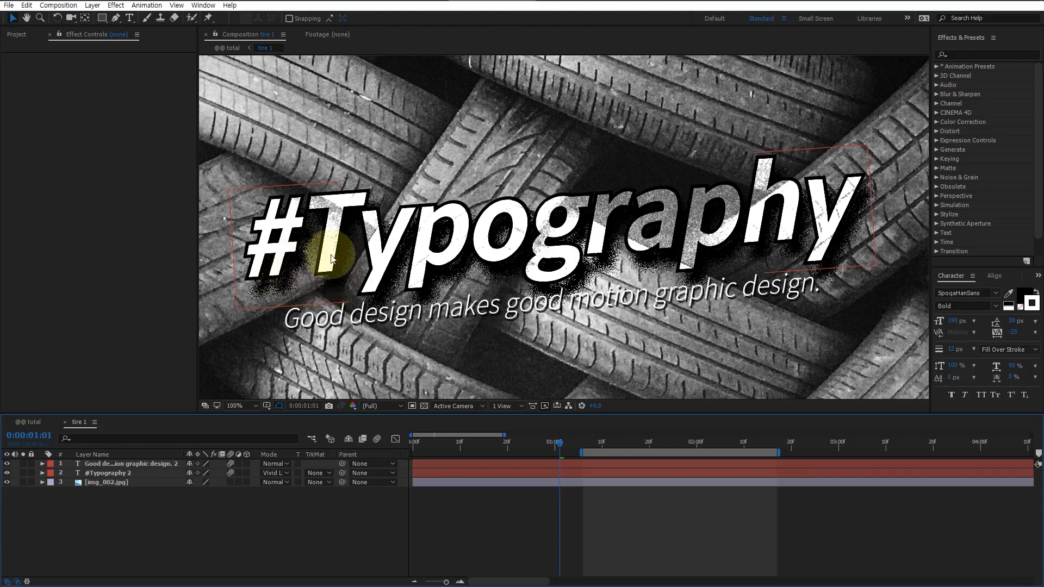
# Examine the #Typography 2 layer's fill and stroke colours and its blending mode options.
pyautogui.click(120, 478)
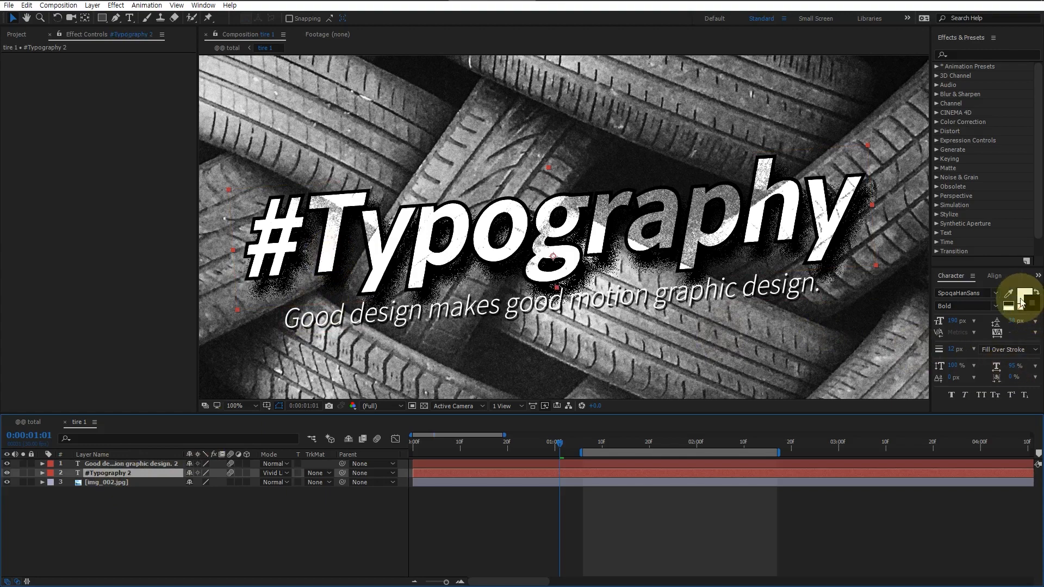
pyautogui.click(1020, 299)
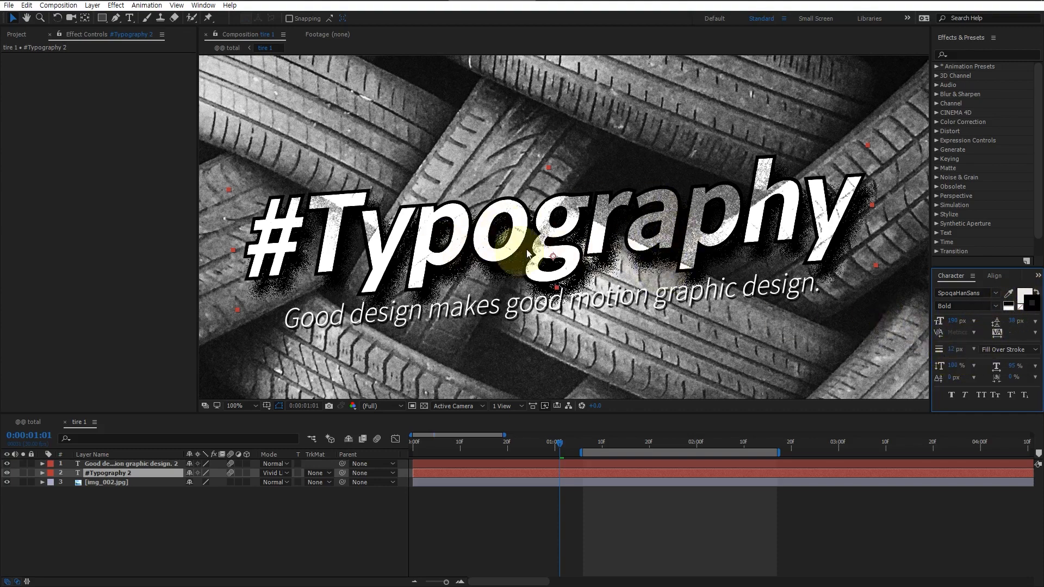
pyautogui.click(276, 473)
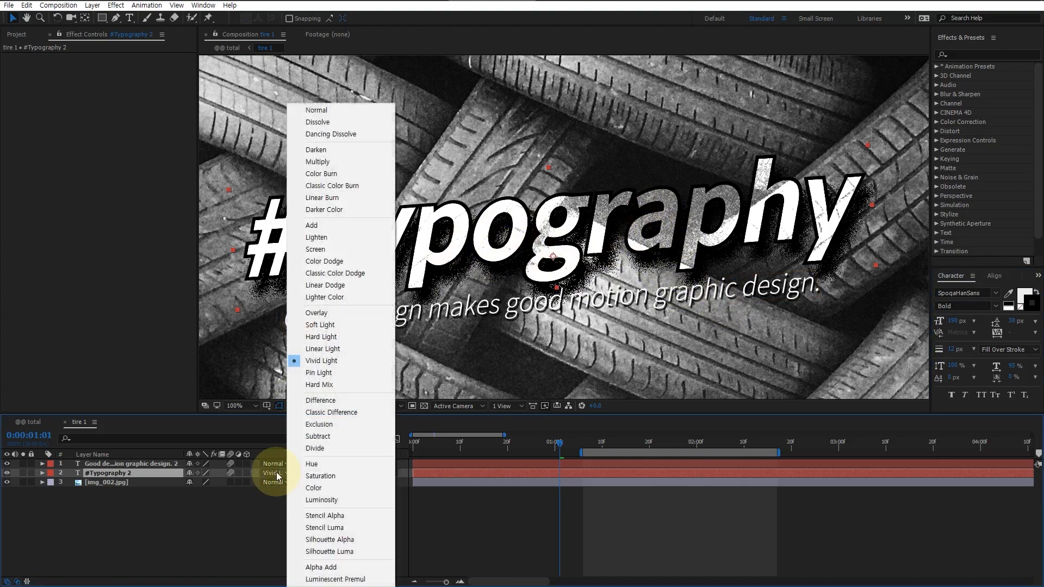
# Keep #Typography 2's blending mode at Vivid Light and view the layer styles available for the layer, including Drop Shadow.
pyautogui.click(344, 360)
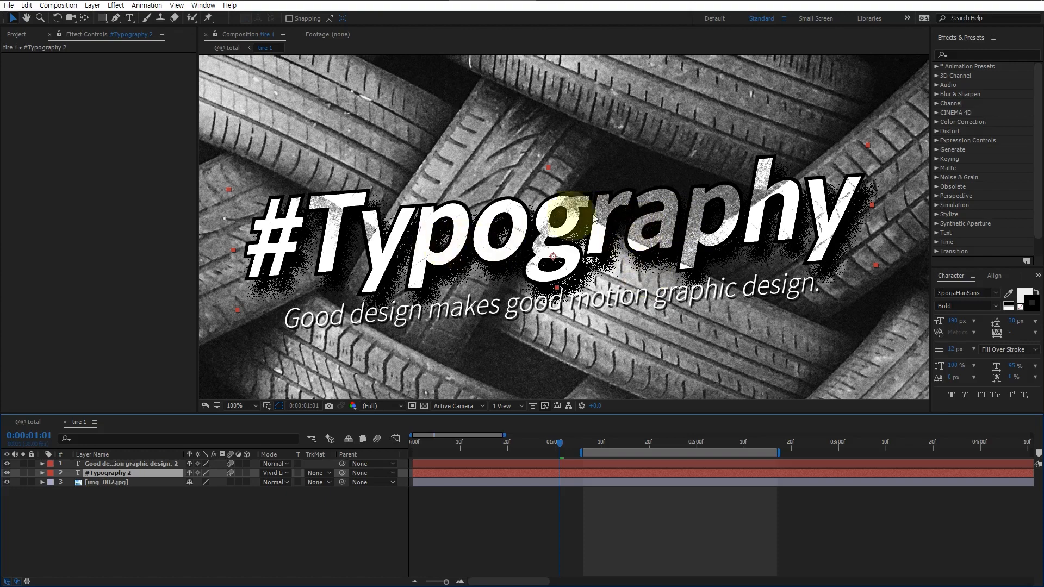
pyautogui.rightClick(136, 473)
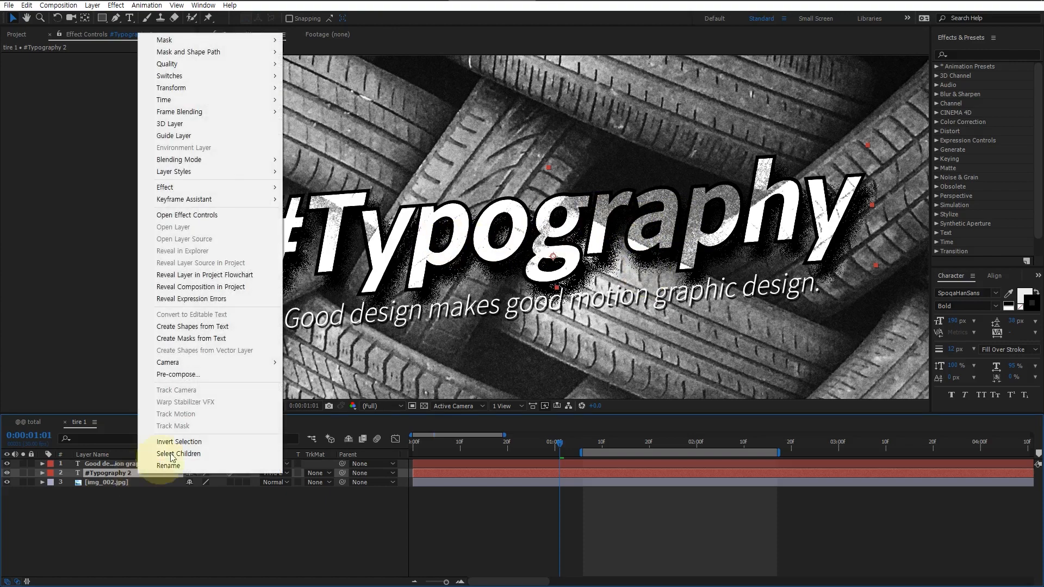
pyautogui.moveTo(231, 174)
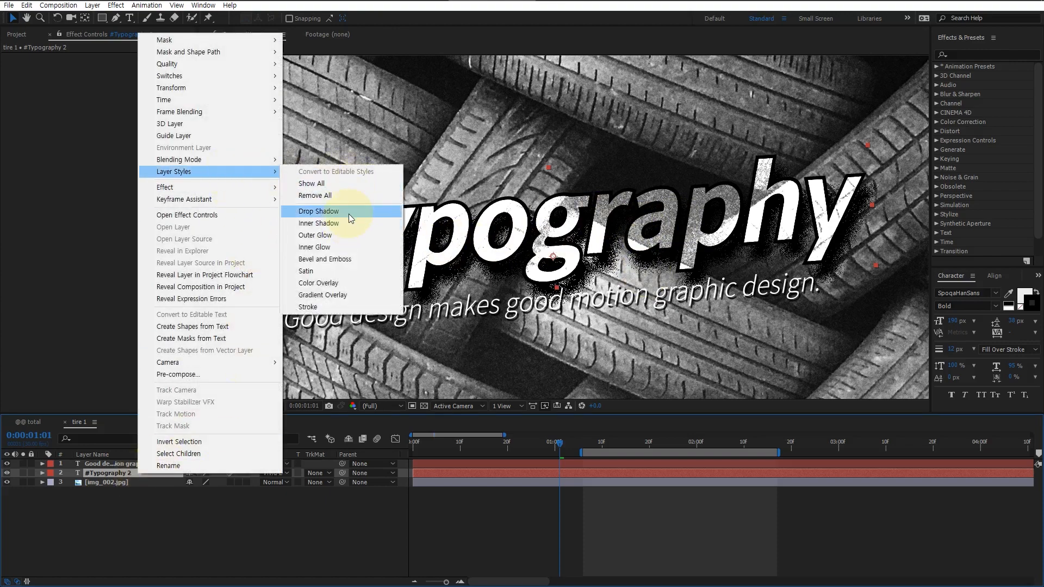
pyautogui.click(106, 478)
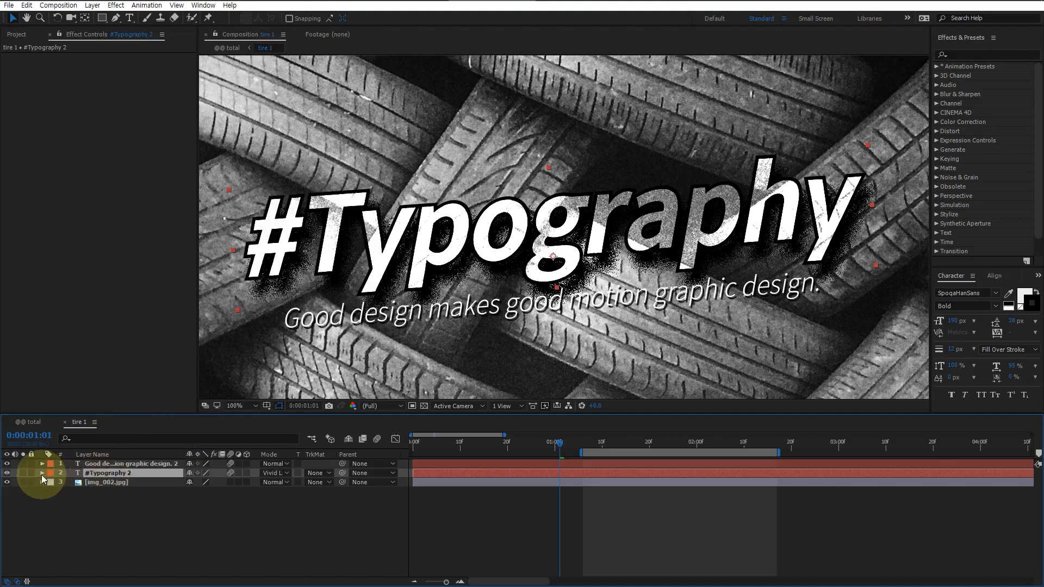
# Expand the Drop Shadow layer style of #Typography 2 and check its Blend Mode options, keeping Dissolve.
pyautogui.click(42, 473)
pyautogui.click(51, 501)
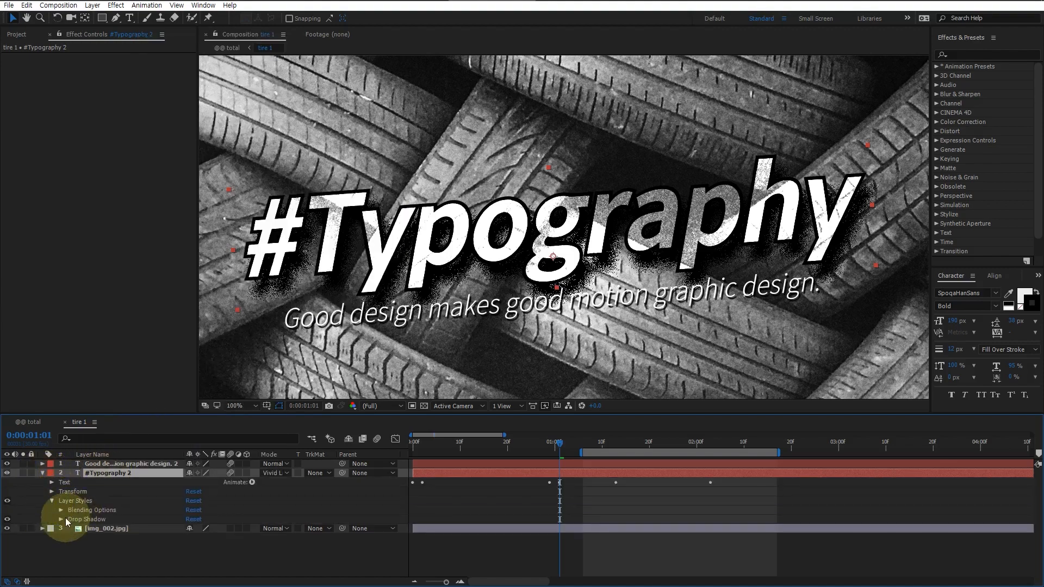
pyautogui.click(61, 518)
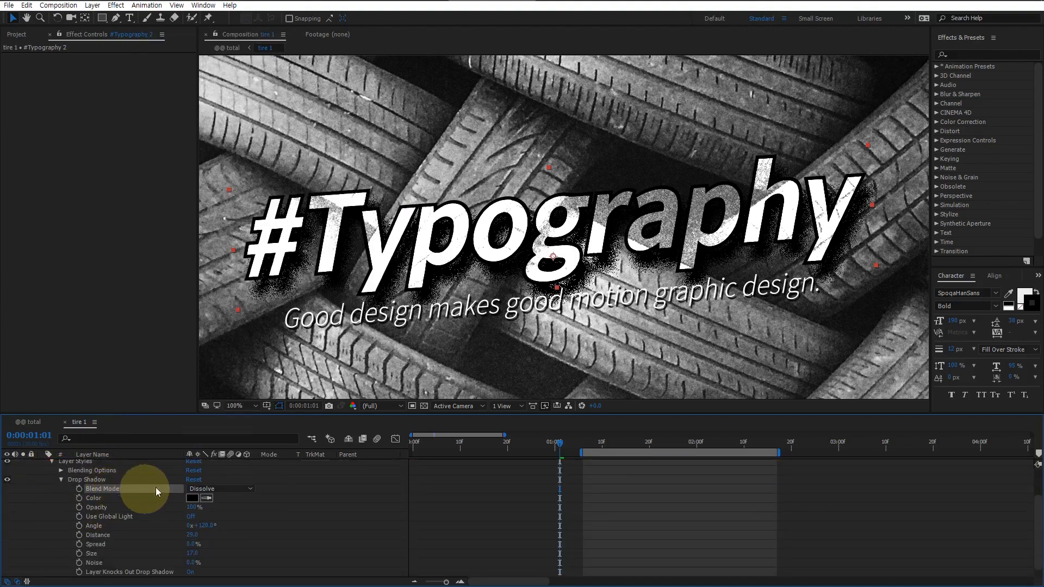
pyautogui.click(223, 489)
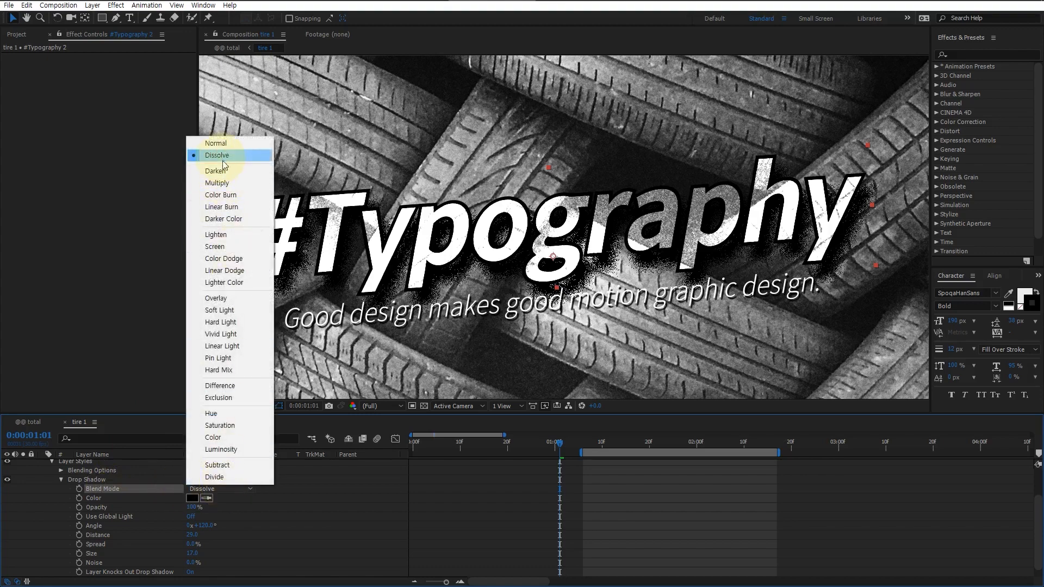
pyautogui.click(131, 488)
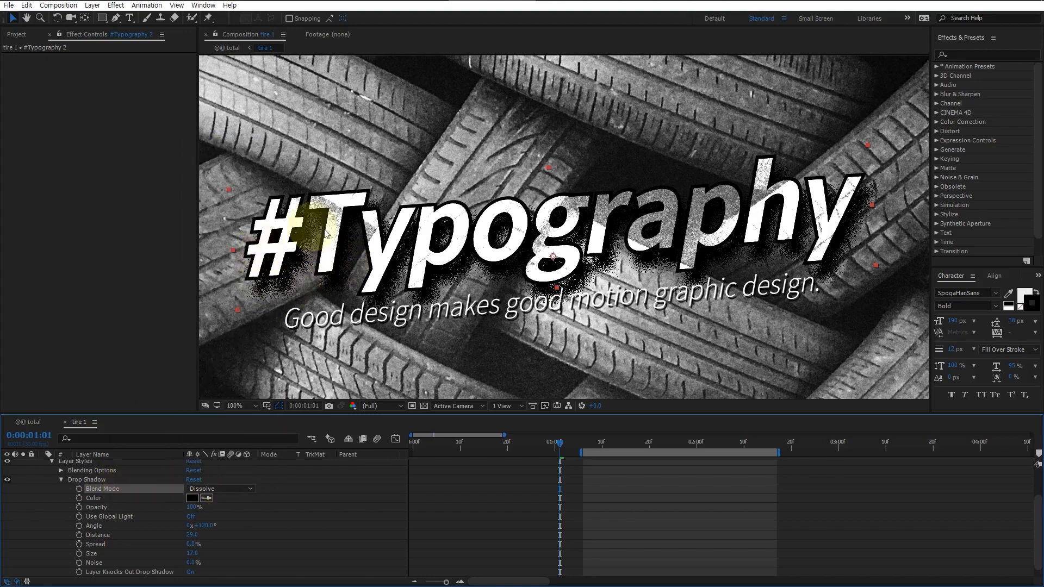
# Examine the Drop Shadow's Opacity, Distance and Size settings.
pyautogui.scroll(-1, 133, 495)
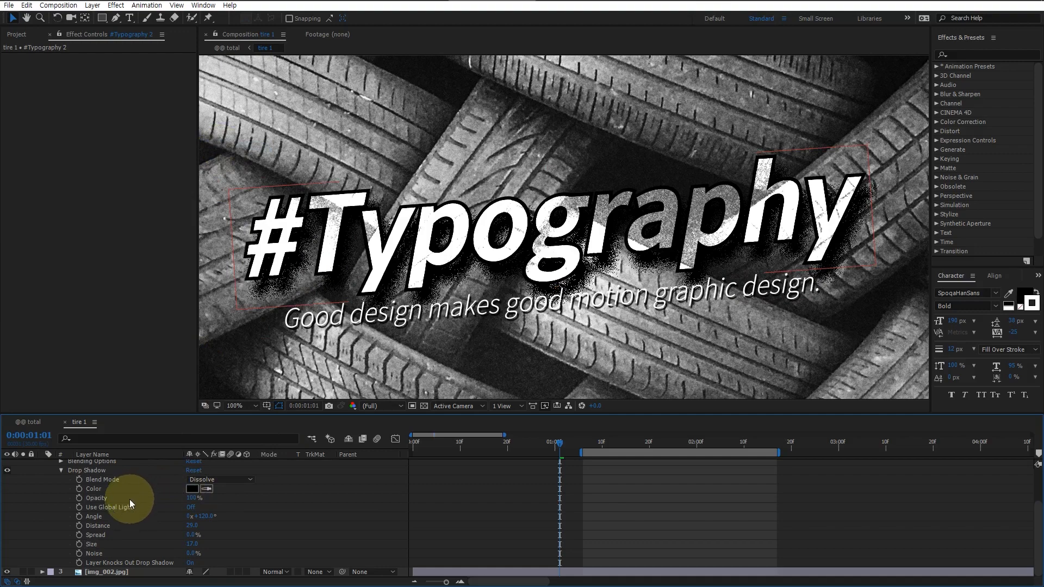
pyautogui.click(129, 498)
pyautogui.click(125, 527)
pyautogui.click(120, 544)
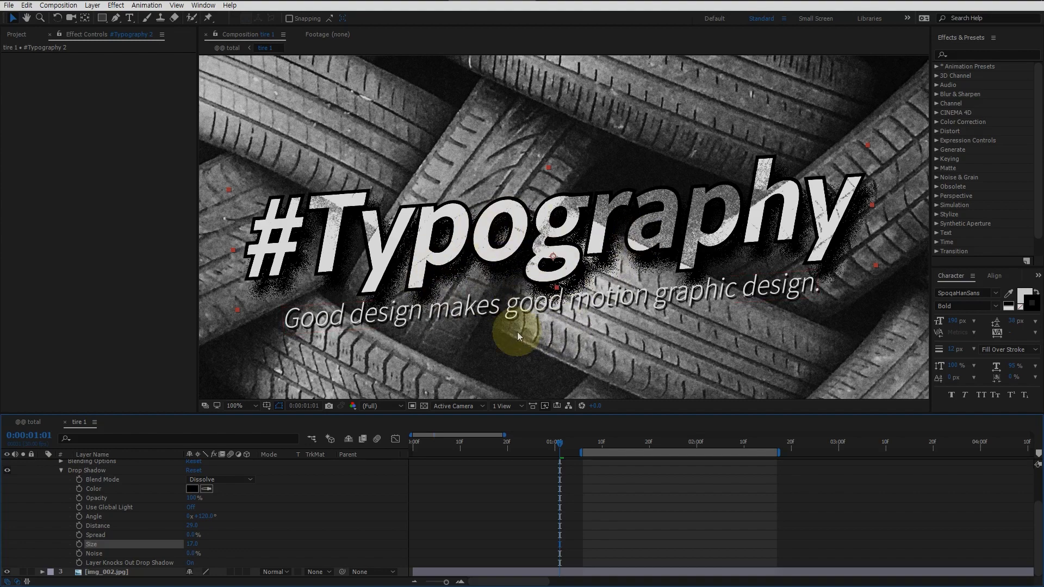
# Scrub through the tire 1 animation to 0:00:02:03 and view the whole frame at 50% magnification.
pyautogui.click(451, 443)
pyautogui.moveTo(451, 446); pyautogui.dragTo(711, 449)
pyautogui.press(',')
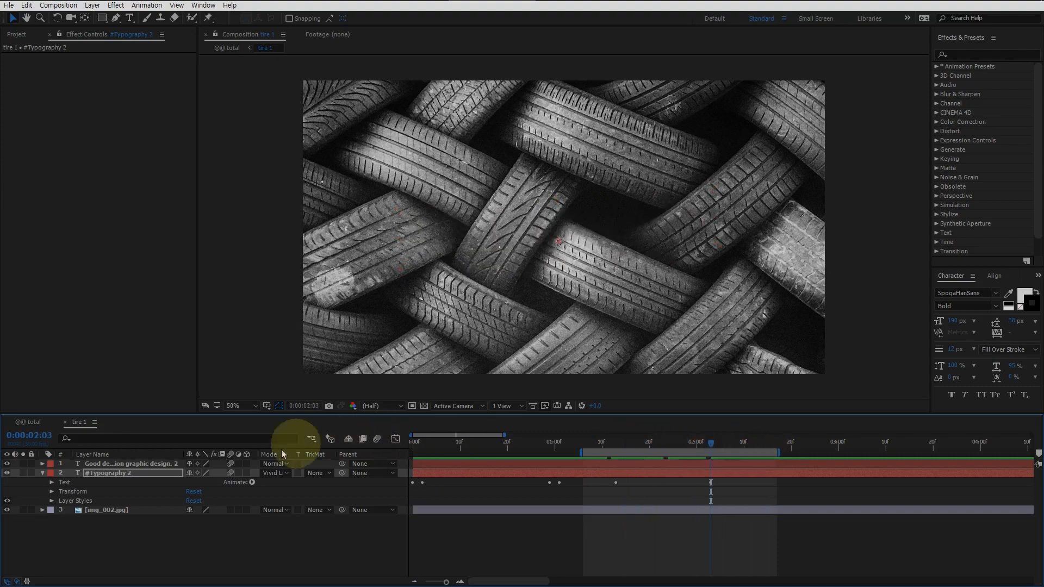
# Expand Animator 2 in #Typography 2's Text group and select its Scale property.
pyautogui.click(73, 482)
pyautogui.click(252, 482)
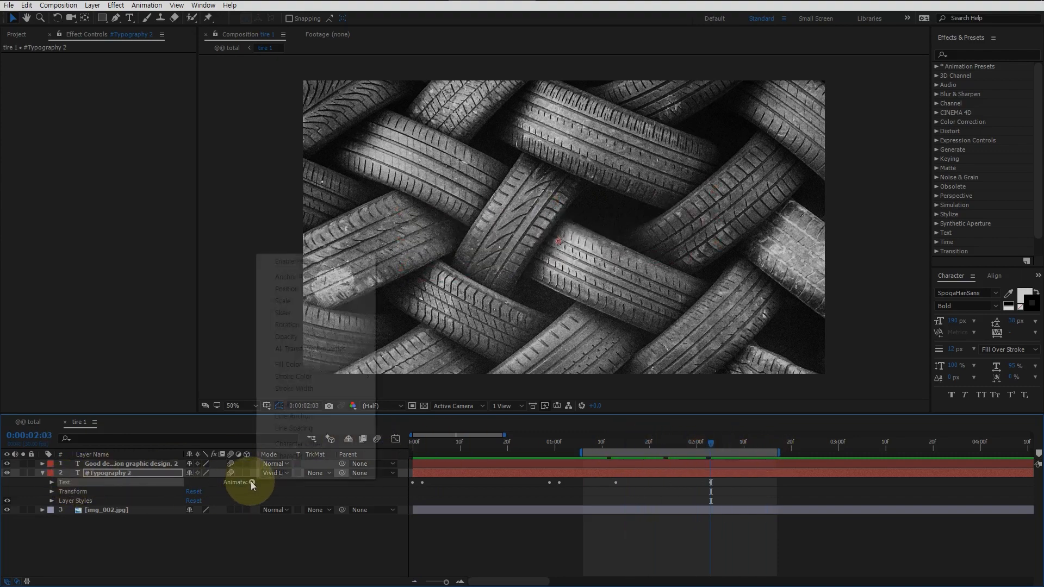
pyautogui.click(53, 483)
pyautogui.click(52, 483)
pyautogui.click(86, 527)
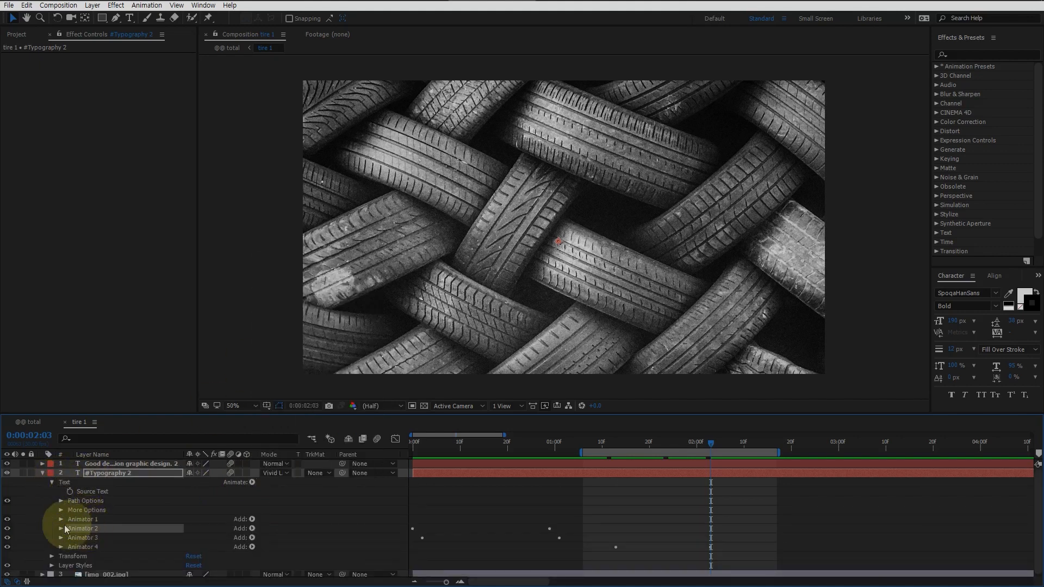
pyautogui.click(62, 528)
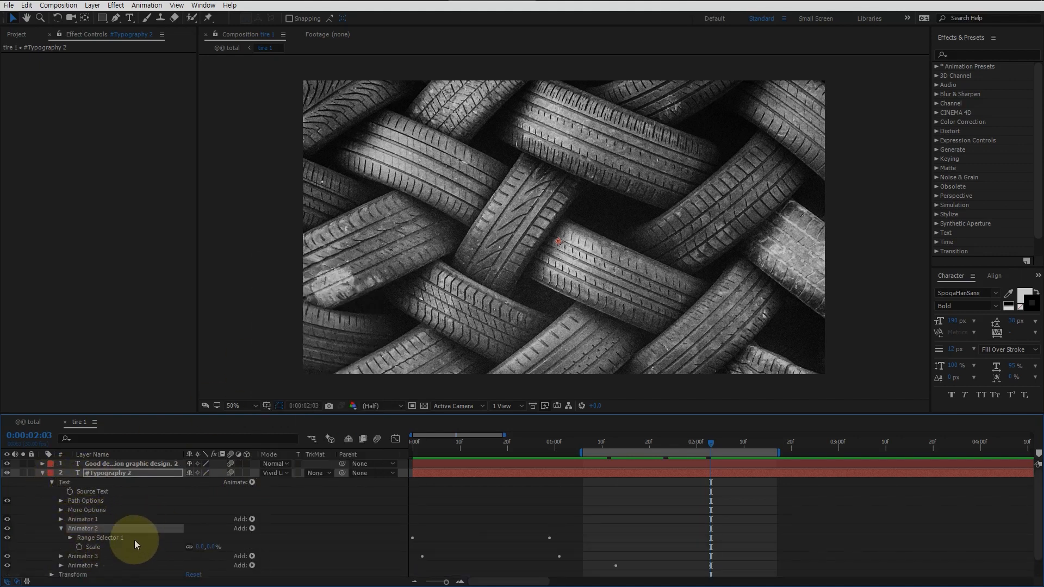
pyautogui.click(126, 546)
# Expand Animator 2's Range Selector 1, select its Start property and scrub the letter reveal from 0:00:00:00.
pyautogui.press('Home')
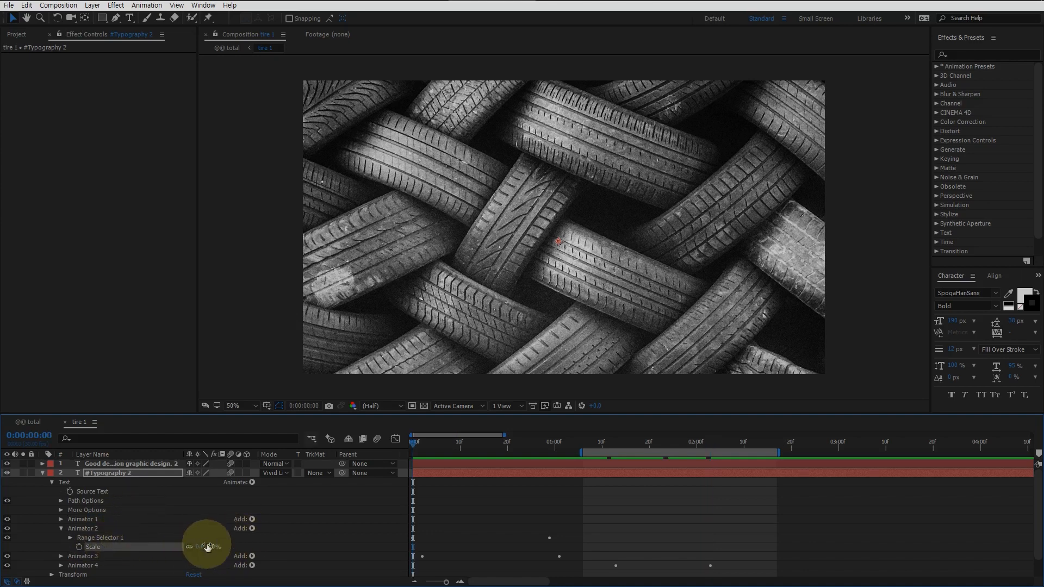
pyautogui.moveTo(207, 547); pyautogui.dragTo(181, 537)
pyautogui.click(67, 537)
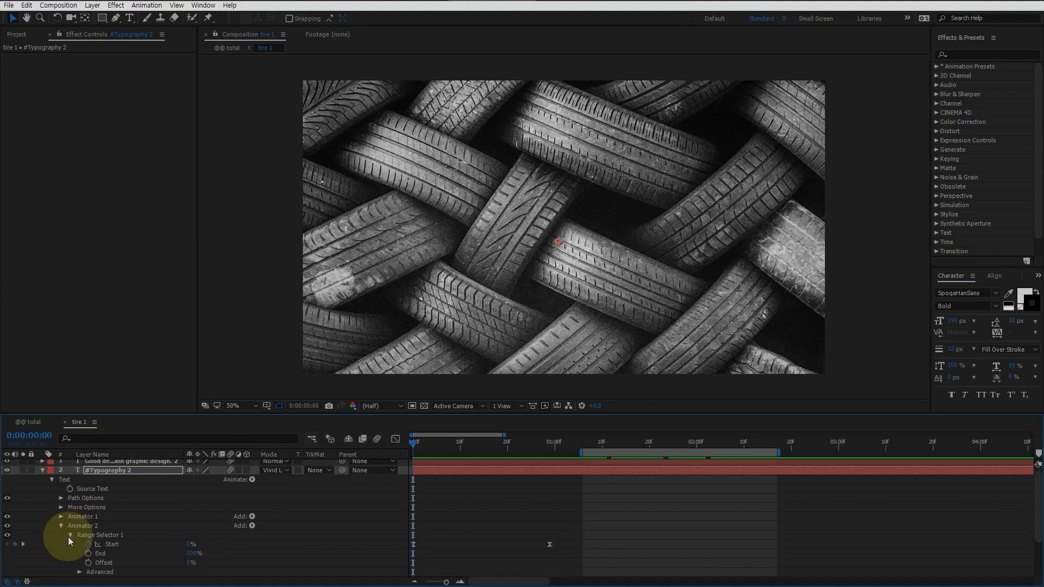
pyautogui.click(125, 543)
pyautogui.scroll(-2, 125, 543)
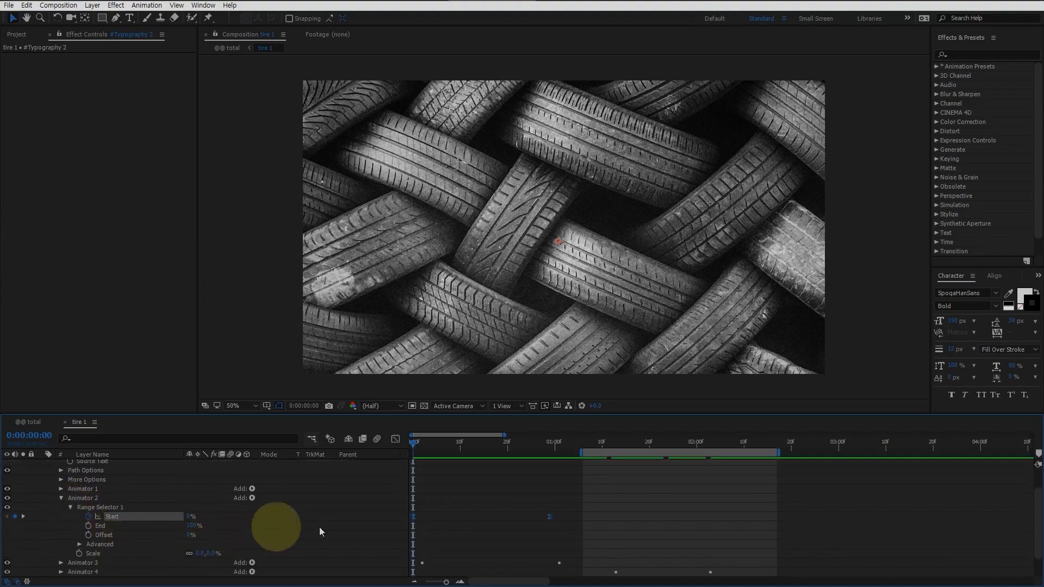
pyautogui.moveTo(417, 448); pyautogui.dragTo(509, 519)
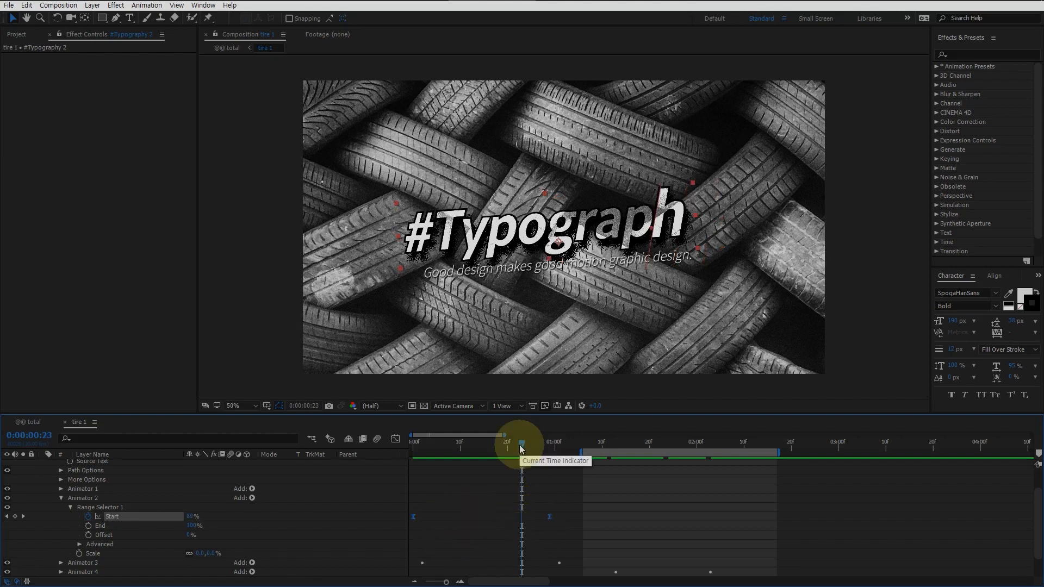
pyautogui.moveTo(520, 444); pyautogui.dragTo(451, 446)
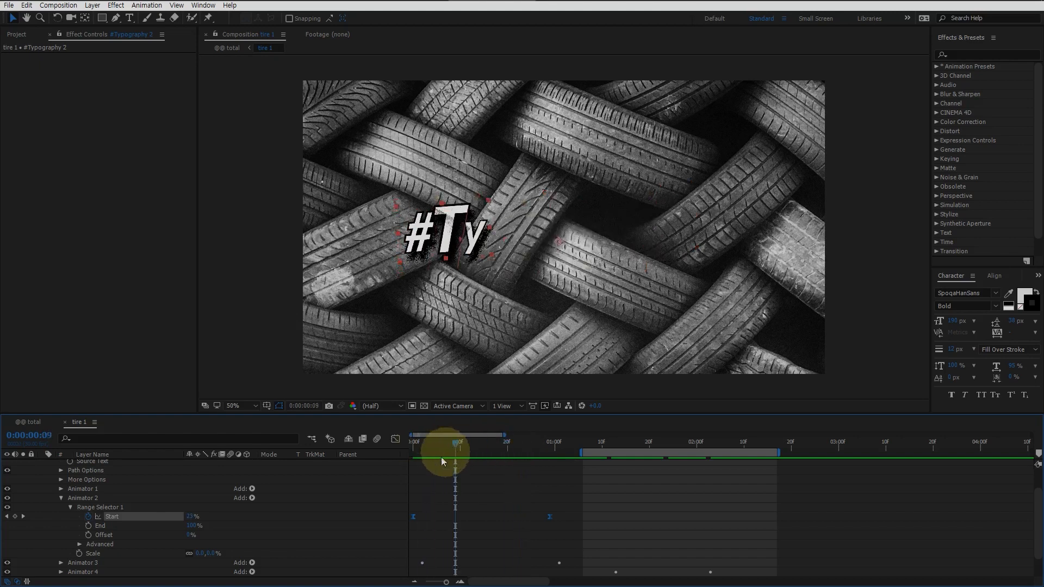
# View the list of animatable properties offered for #Typography 2's Text group without adding one.
pyautogui.scroll(2, 334, 524)
pyautogui.click(112, 484)
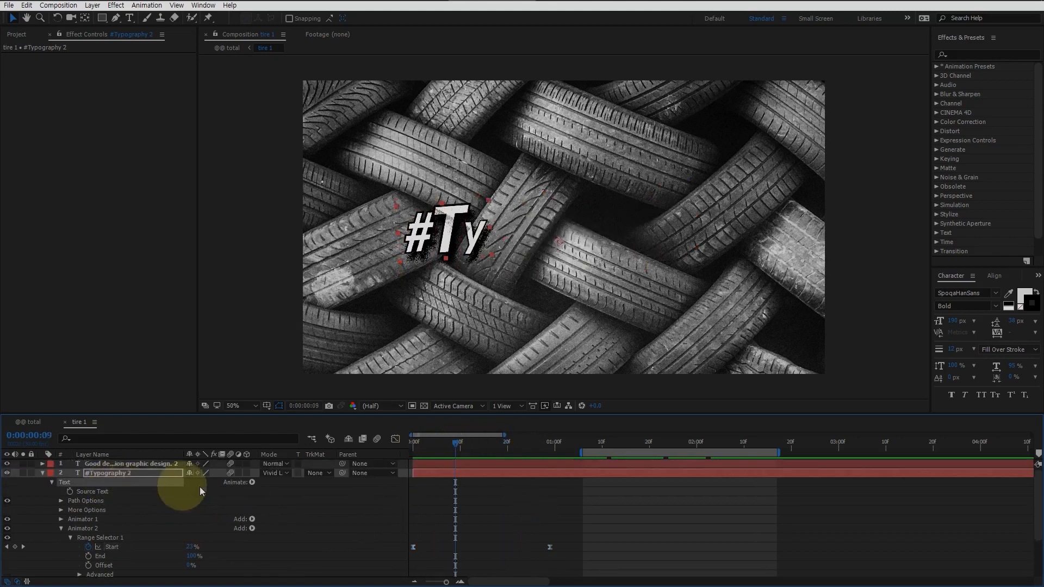
pyautogui.click(252, 482)
pyautogui.click(313, 538)
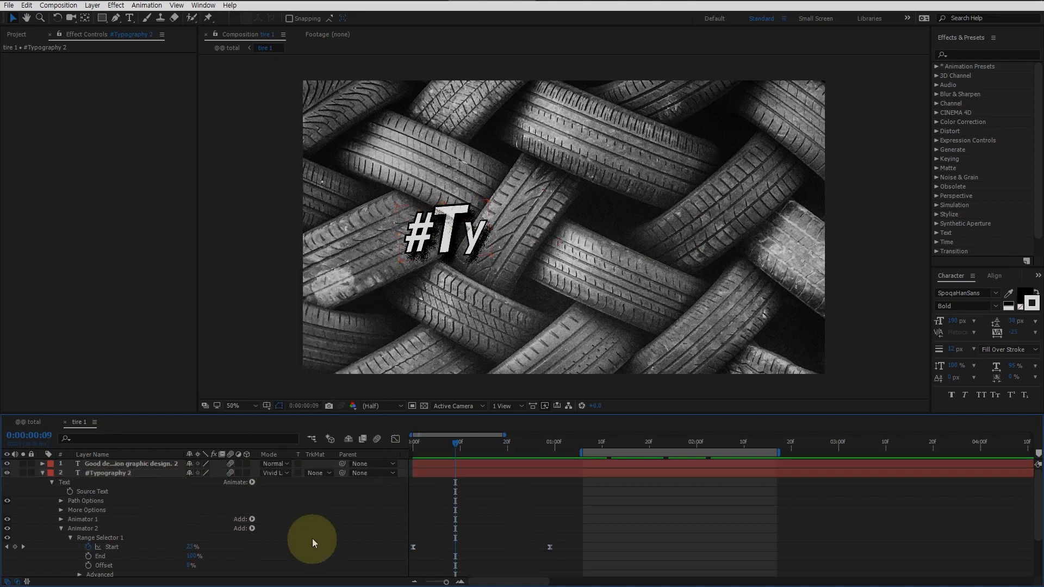
# Expand Animator 3 of #Typography 2, select its Scale property and expand its Range Selector 1.
pyautogui.scroll(-3, 295, 513)
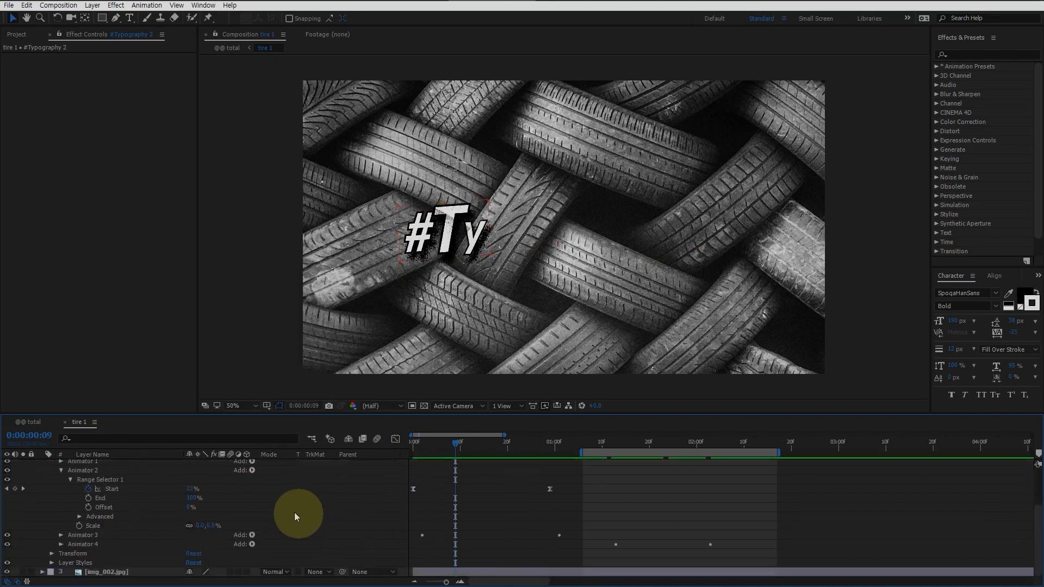
pyautogui.click(98, 535)
pyautogui.click(61, 535)
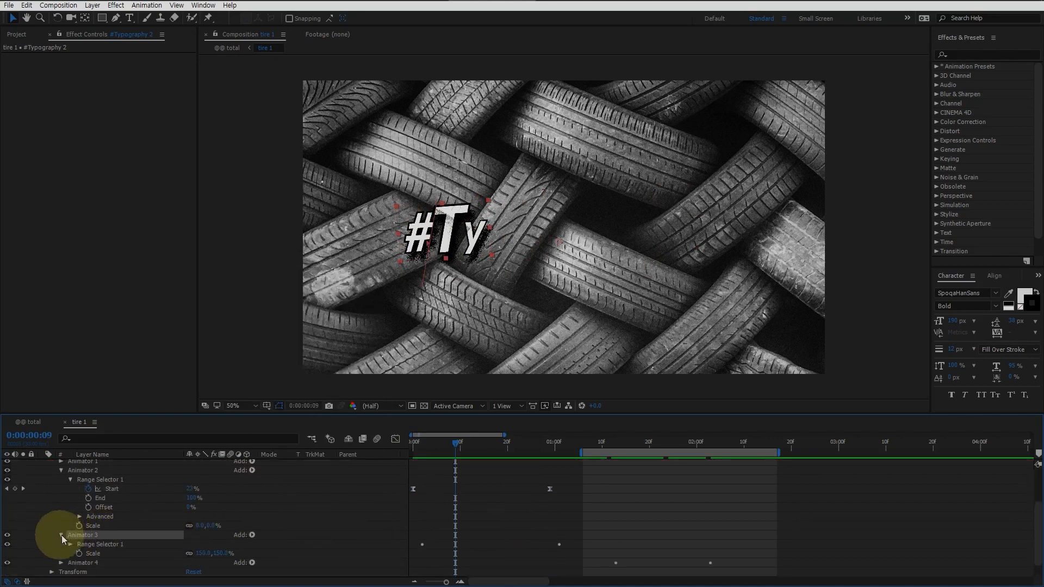
pyautogui.click(104, 553)
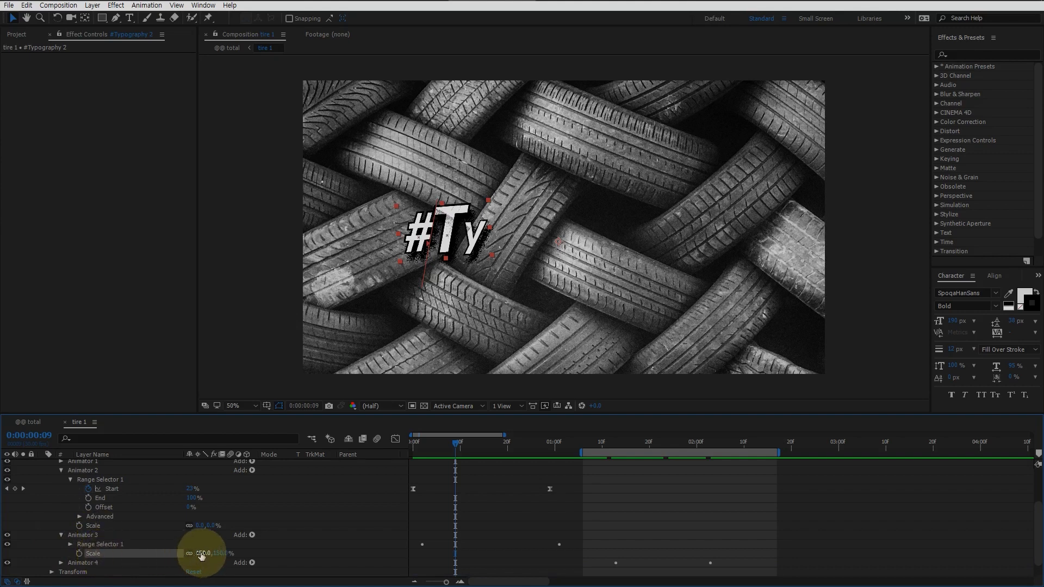
pyautogui.click(69, 545)
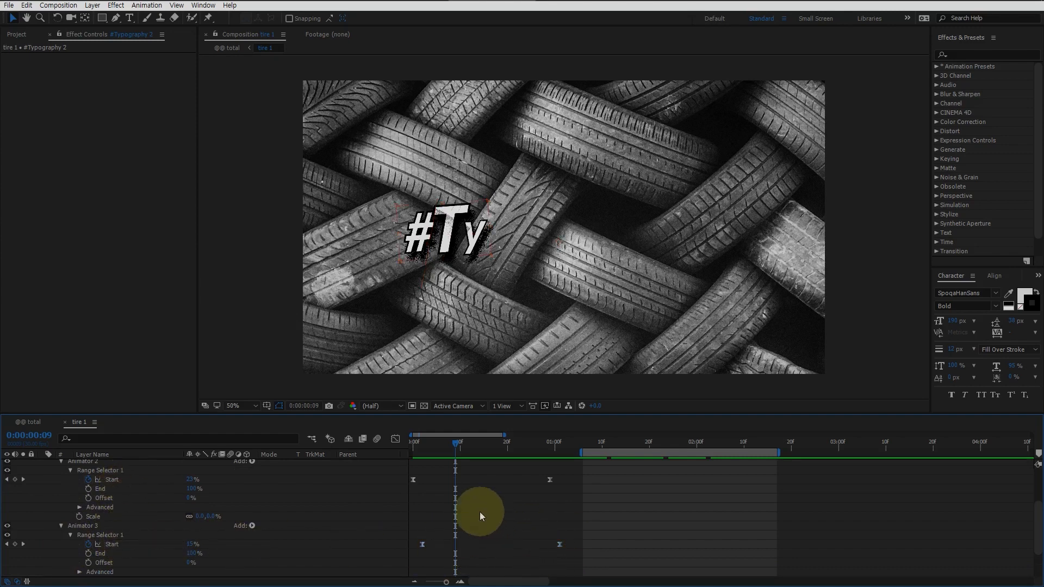
# Compare the Start keyframe timing of Animators 2 and 3 on an enlarged timeline, scrubbing from 0:00:00:00 to 0:00:01:17.
pyautogui.moveTo(440, 448); pyautogui.dragTo(411, 449)
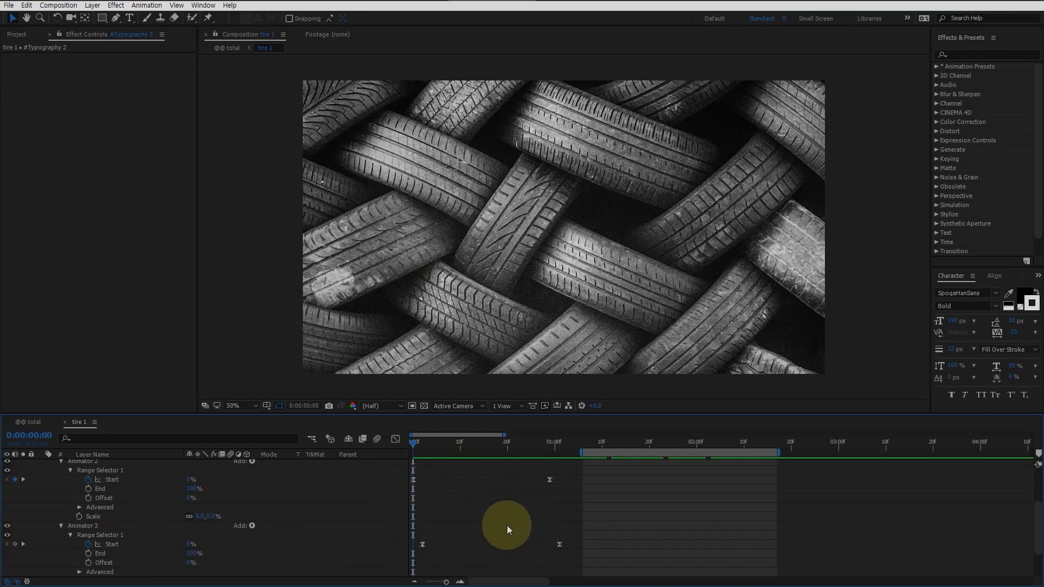
pyautogui.press('=')
pyautogui.moveTo(424, 473); pyautogui.dragTo(385, 566)
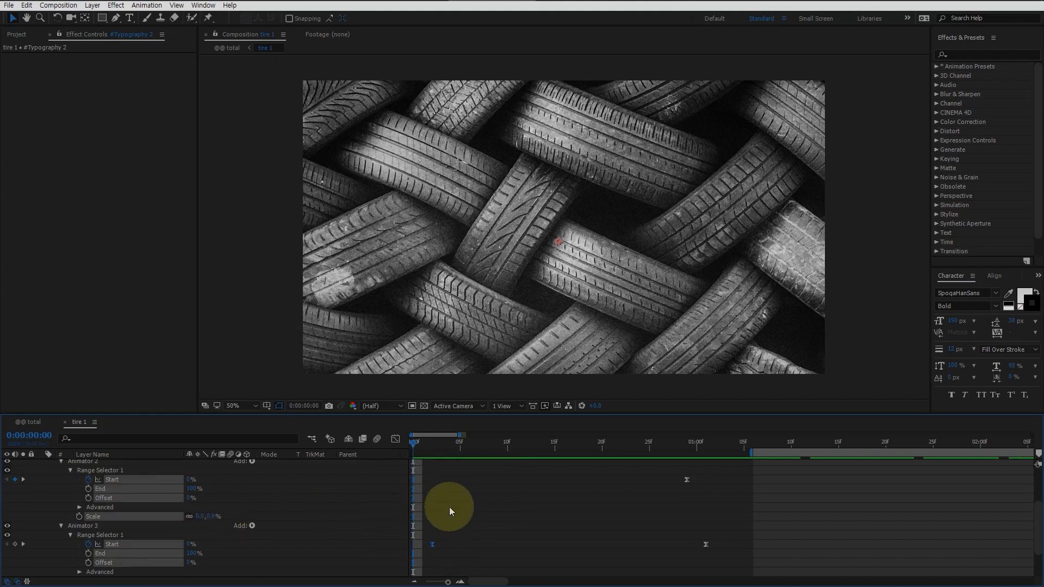
pyautogui.scroll(-3, 449, 507)
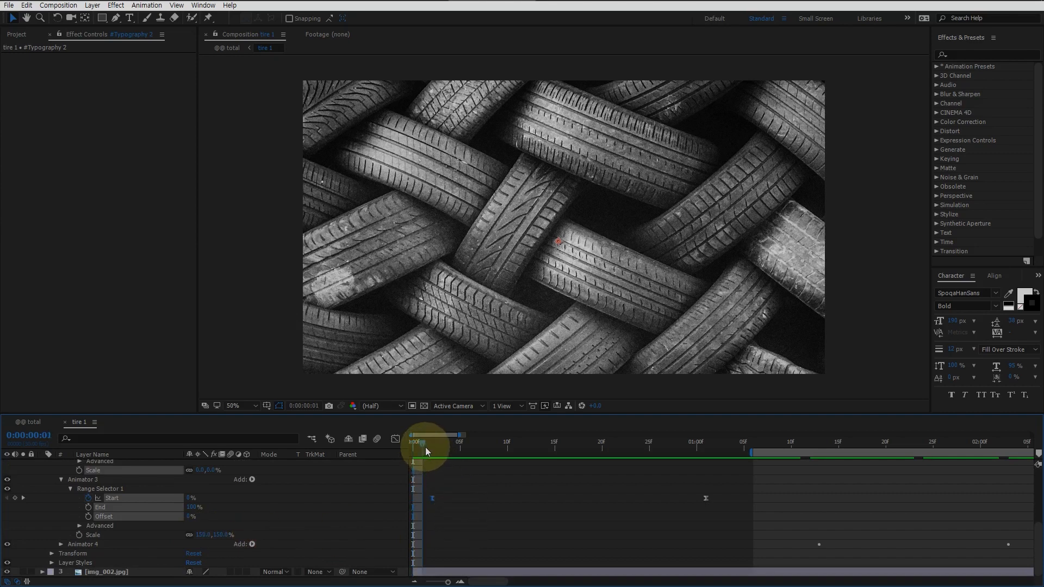
pyautogui.moveTo(468, 452); pyautogui.dragTo(764, 445)
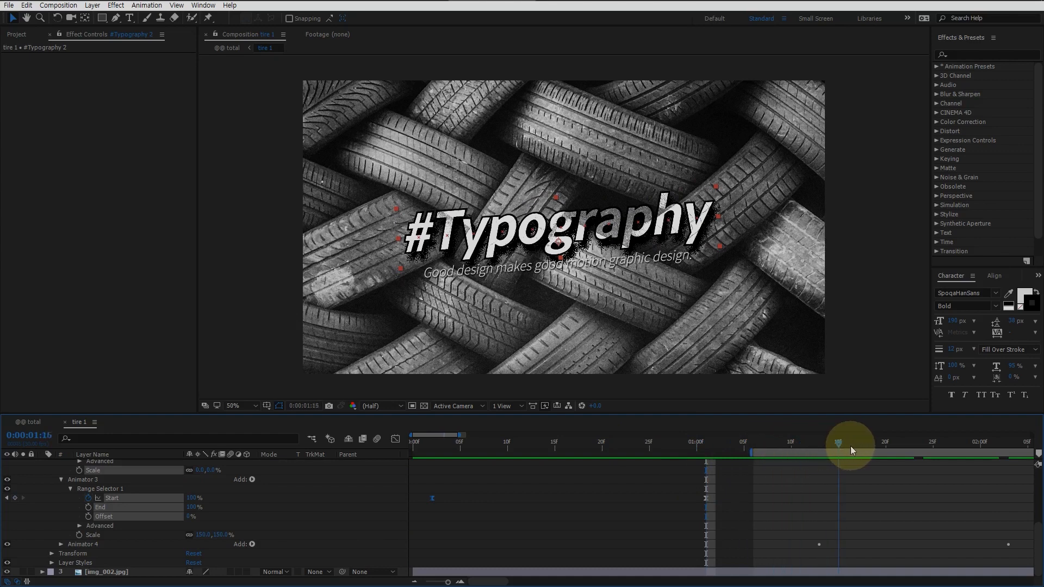
pyautogui.moveTo(850, 446); pyautogui.dragTo(857, 447)
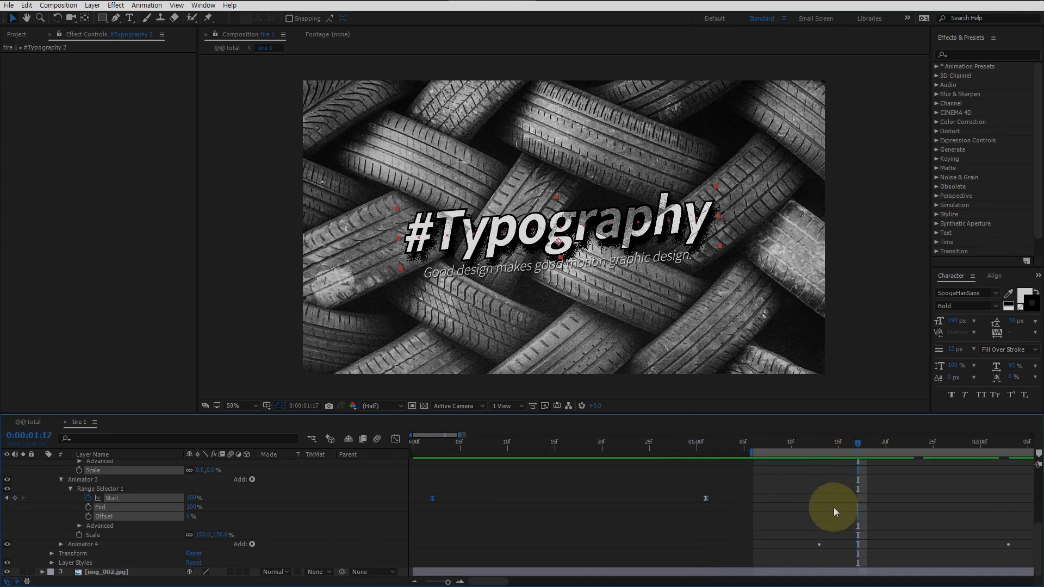
# Review the text properties that a further animator on #Typography 2 could use, without adding one.
pyautogui.scroll(5, 233, 517)
pyautogui.click(82, 482)
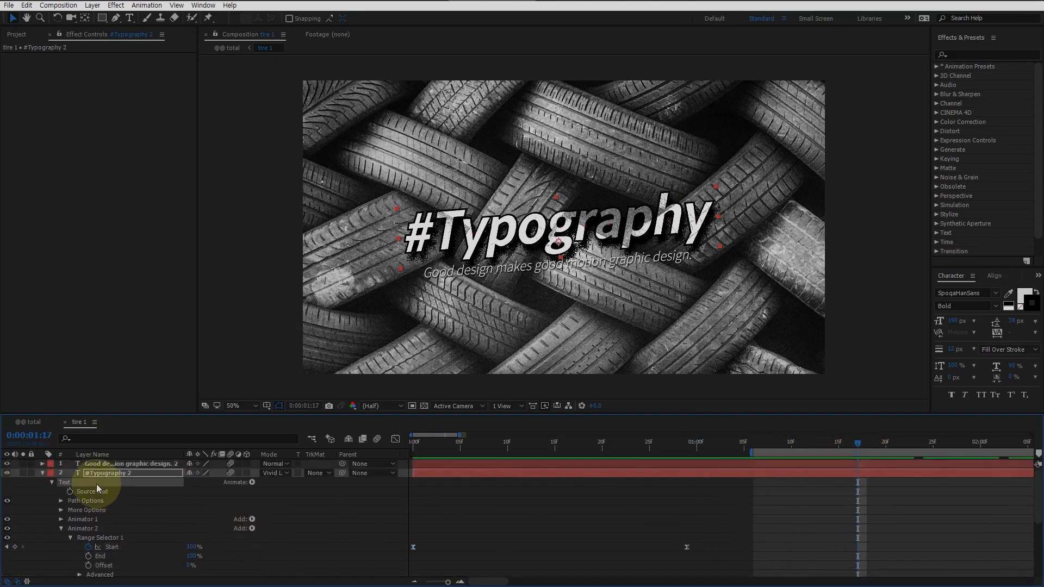
pyautogui.click(252, 483)
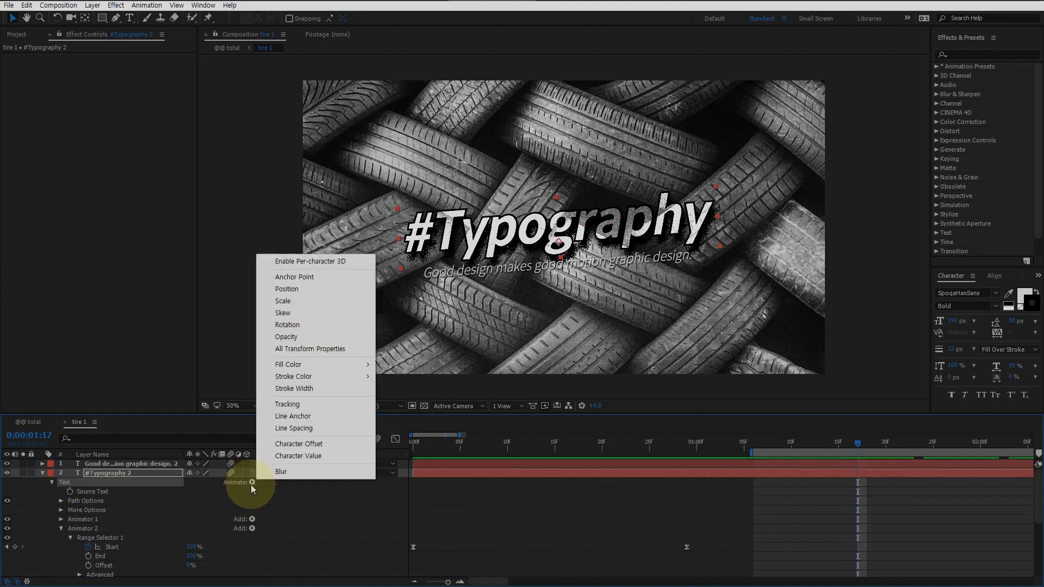
pyautogui.click(338, 520)
# Expand Animator 4 and its Range Selector 1, with the time indicator at the Start keyframe at 0:00:01:13.
pyautogui.scroll(-4, 337, 520)
pyautogui.click(103, 543)
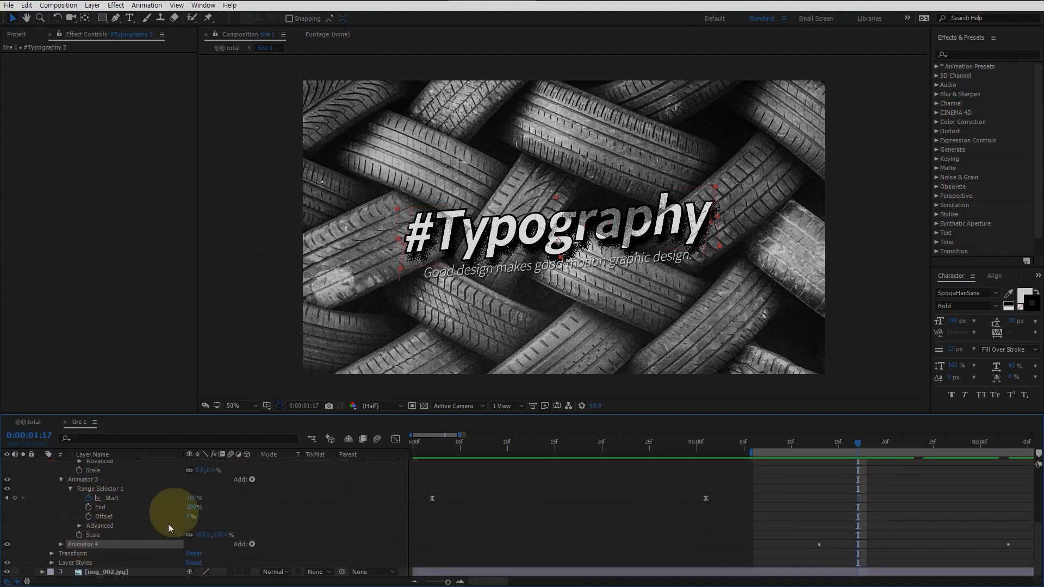
pyautogui.click(61, 545)
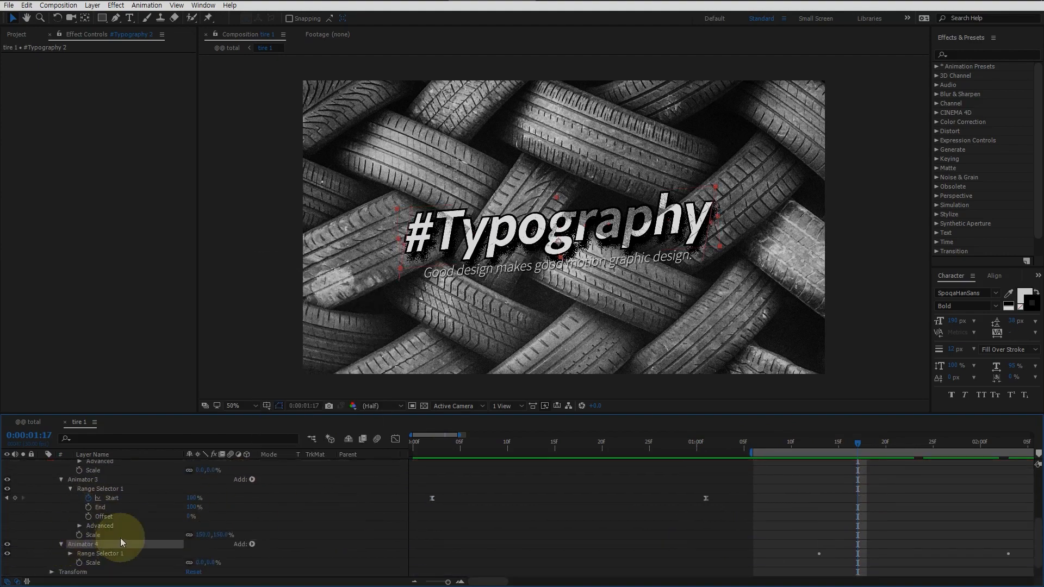
pyautogui.scroll(-1, 120, 538)
pyautogui.moveTo(829, 445); pyautogui.dragTo(888, 462)
pyautogui.press('j')
pyautogui.click(70, 535)
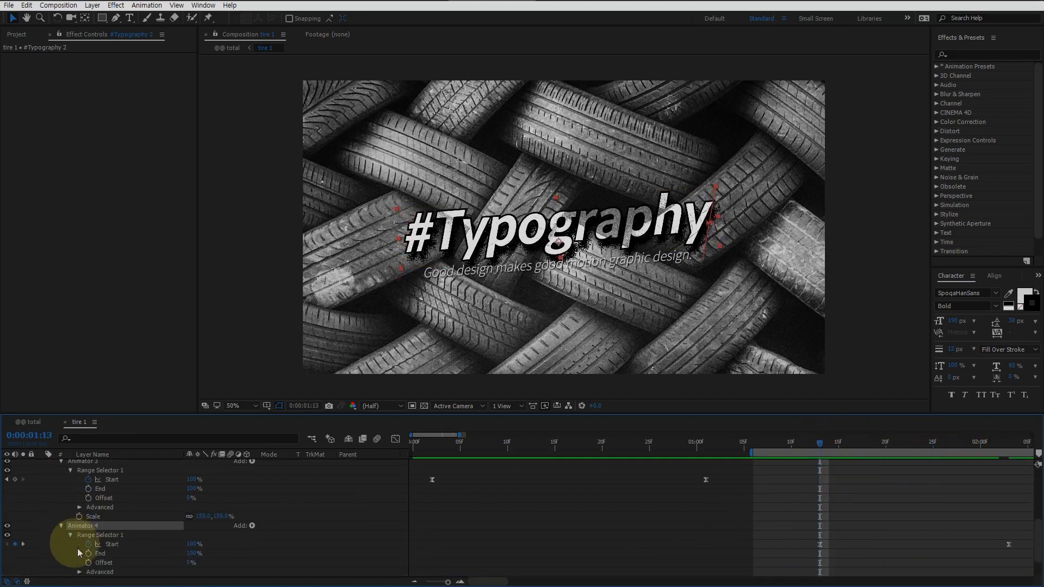
# Scrub Animator 4's Start animation from 0:00:01:13 to 0:00:02:03 and review the Based On options in its Advanced settings.
pyautogui.click(118, 545)
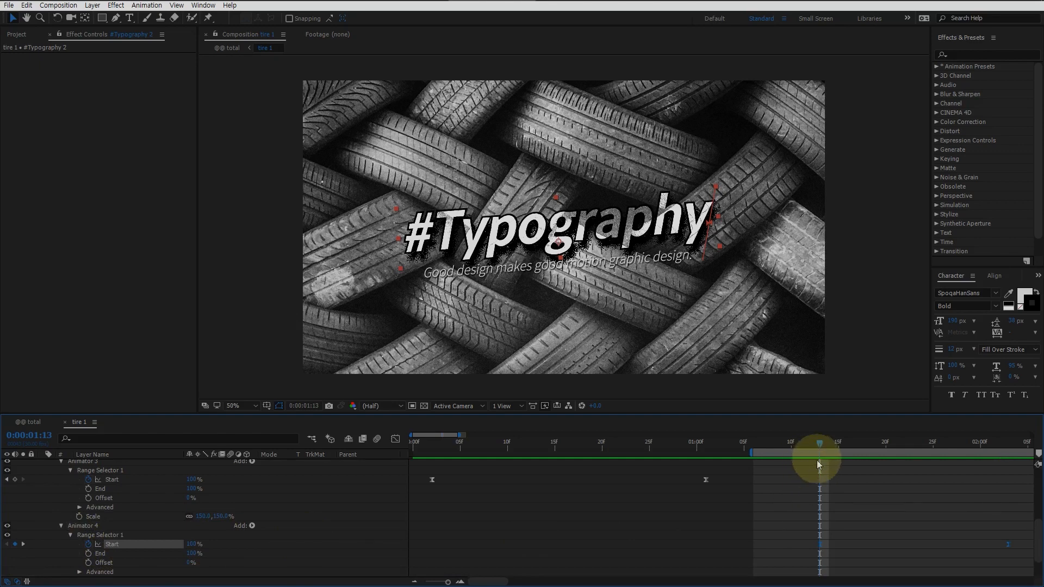
pyautogui.moveTo(818, 442); pyautogui.dragTo(1008, 442)
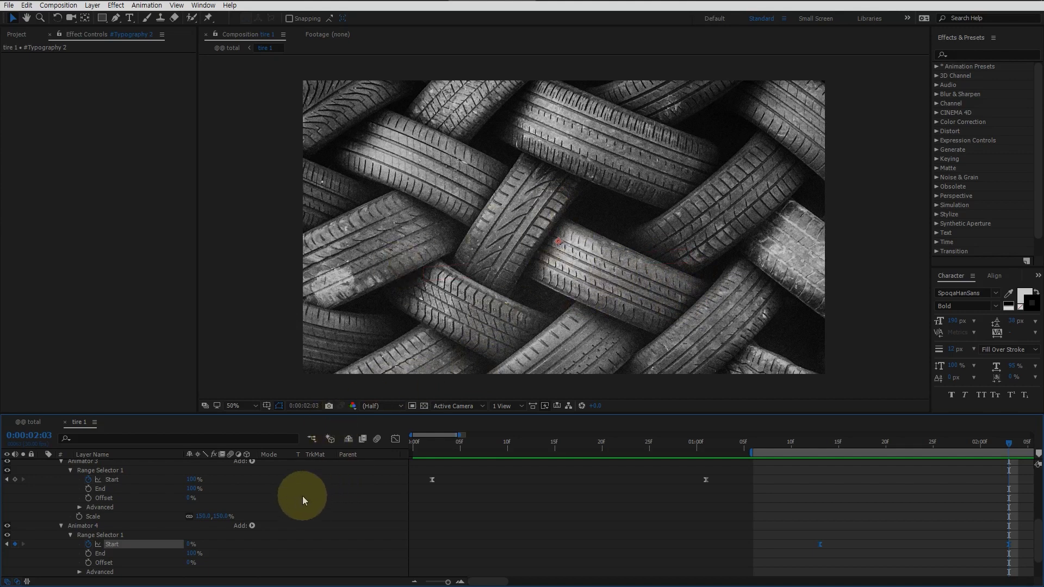
pyautogui.scroll(-1, 163, 538)
pyautogui.click(77, 544)
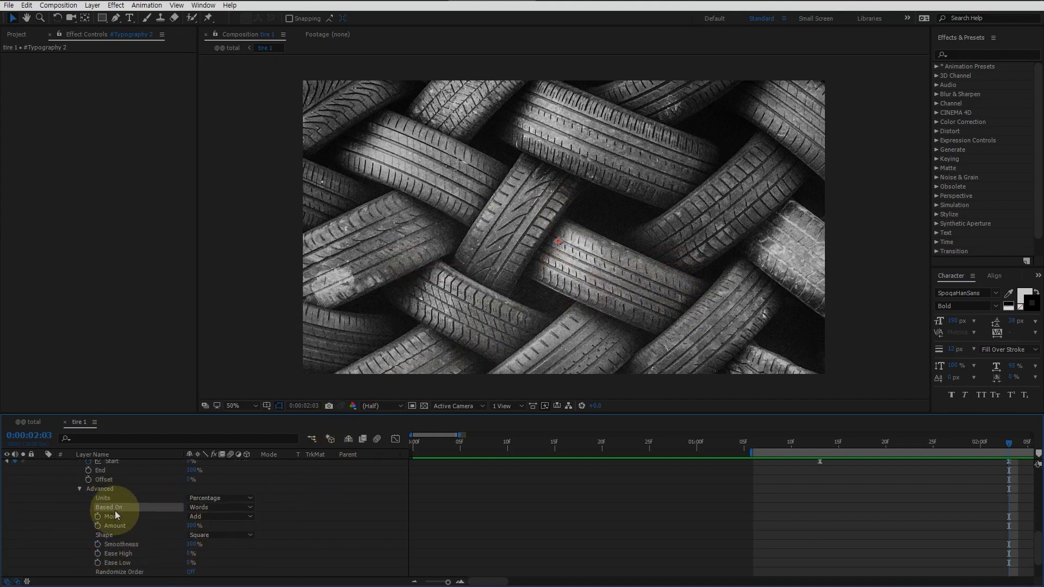
pyautogui.click(214, 508)
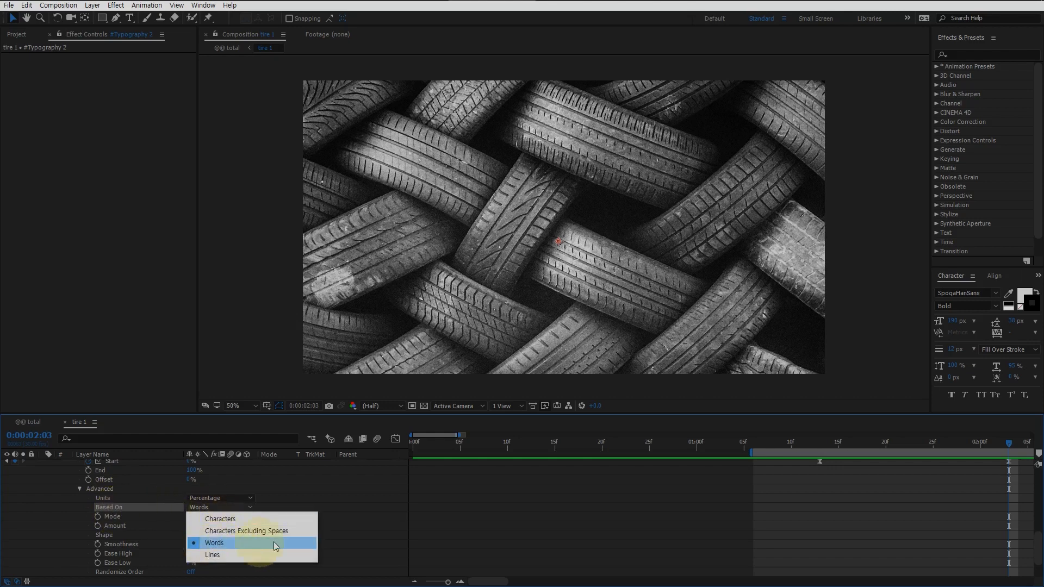
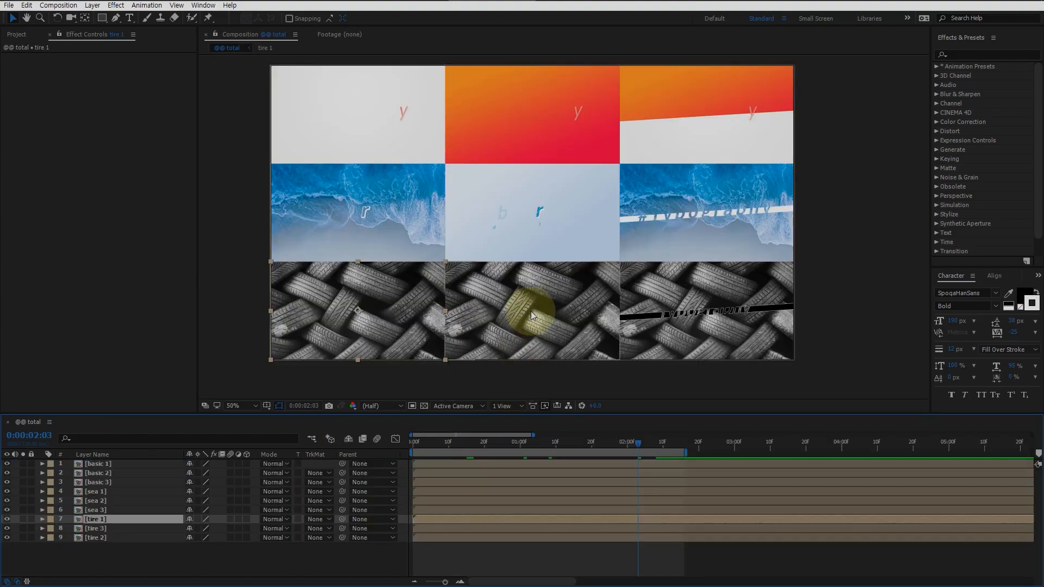
# Open the tire 3 composition from @@ total, select the #Typography 2 layer and inspect its fill and stroke colors.
pyautogui.doubleClick(524, 330)
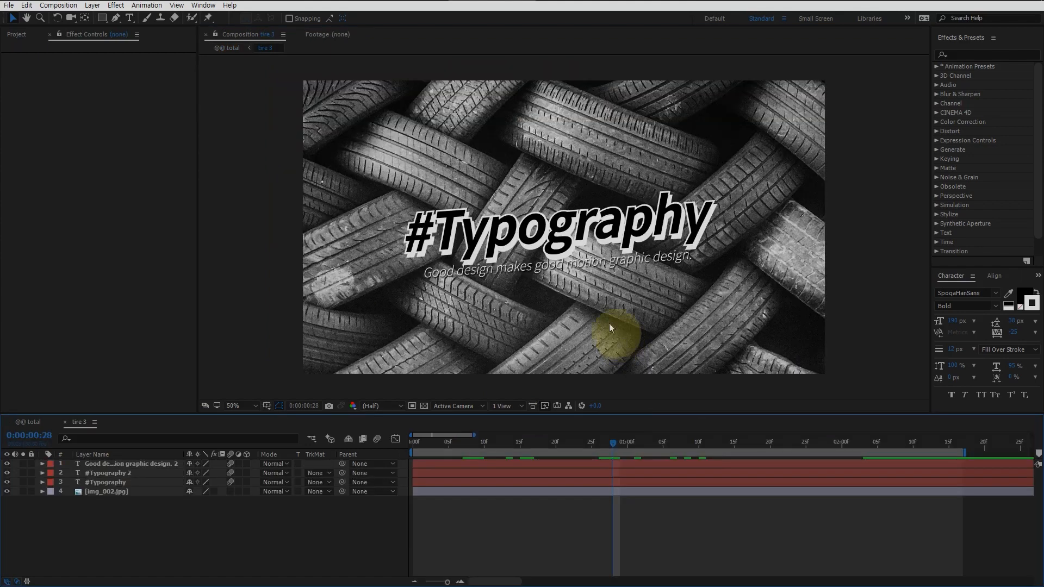
pyautogui.click(503, 248)
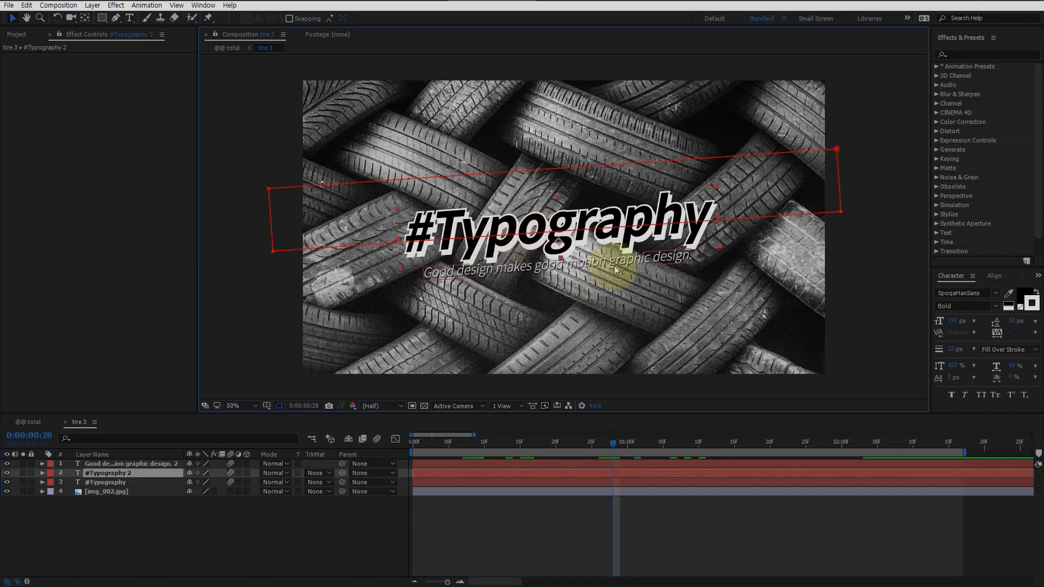
pyautogui.click(1021, 294)
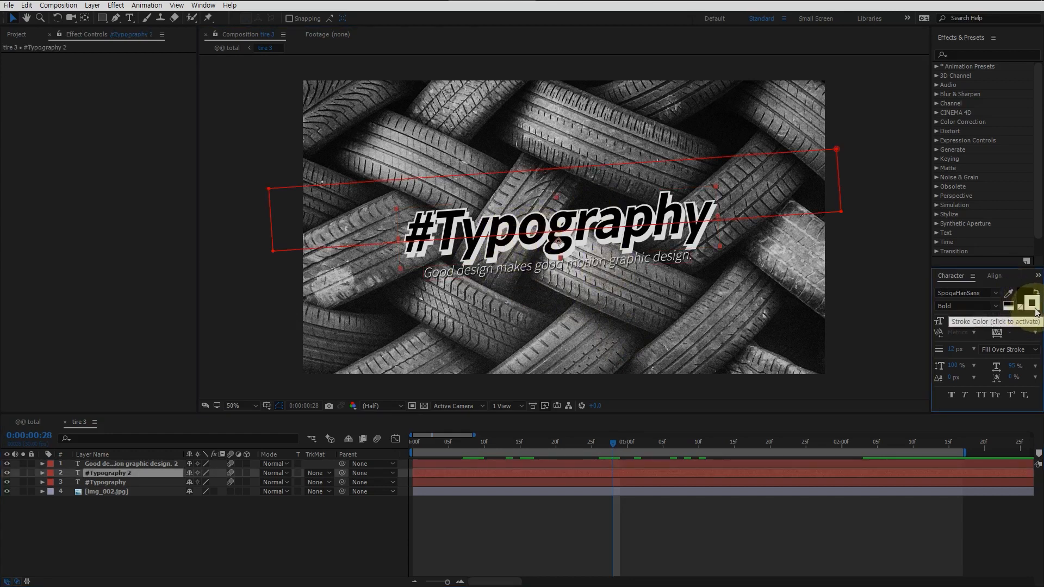
pyautogui.click(1031, 305)
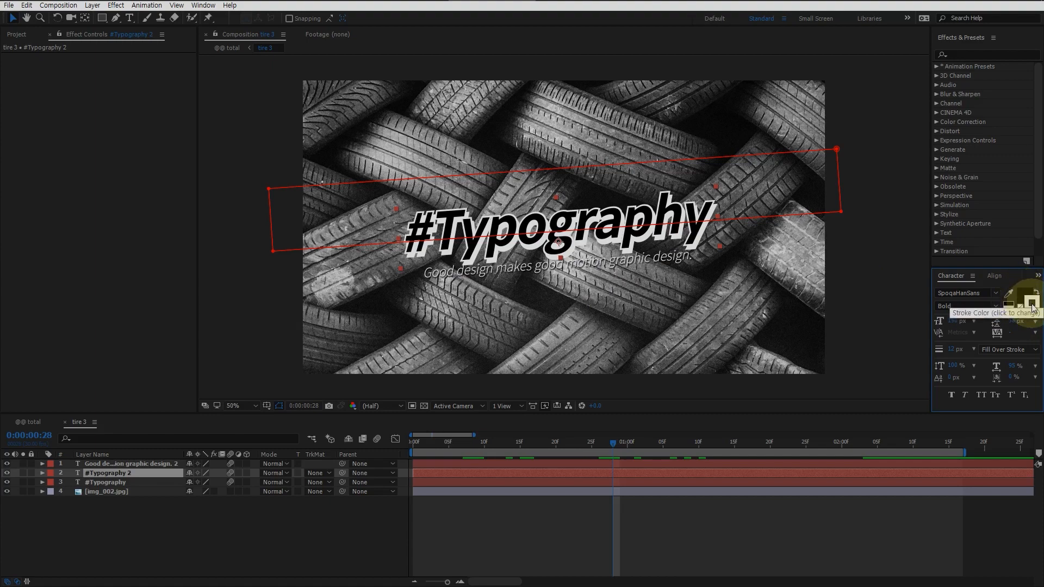
# Review the layer styles available for #Typography 2 and inspect its Drop Shadow settings, collapsing Layer Styles when done.
pyautogui.rightClick(111, 474)
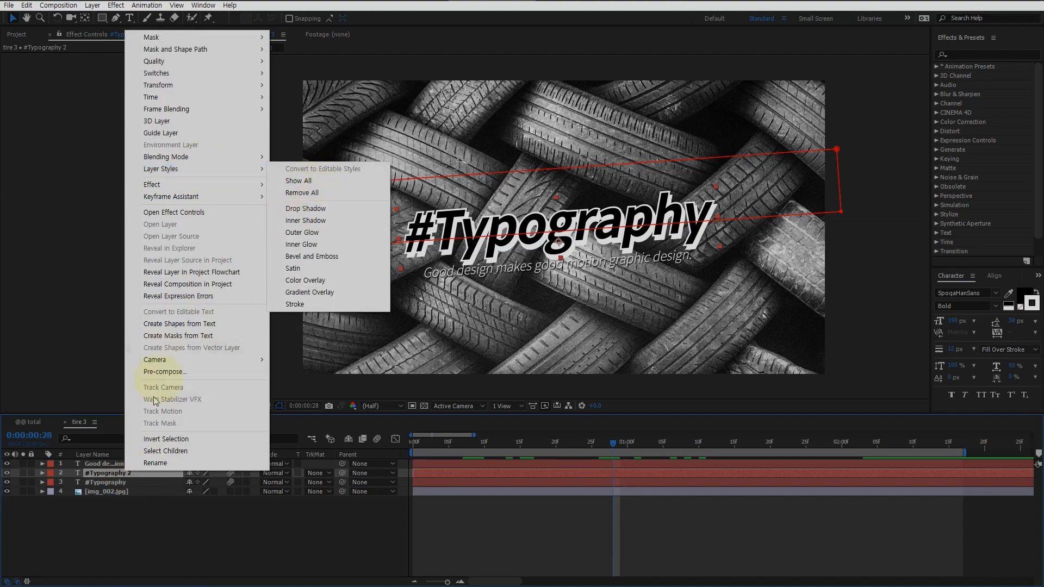
pyautogui.click(107, 482)
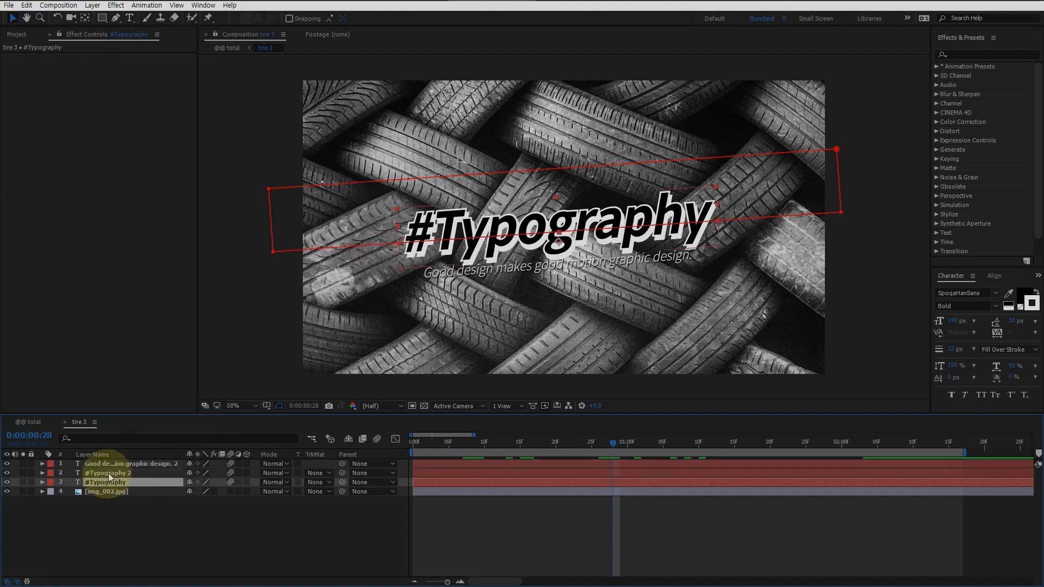
pyautogui.click(44, 474)
pyautogui.click(51, 510)
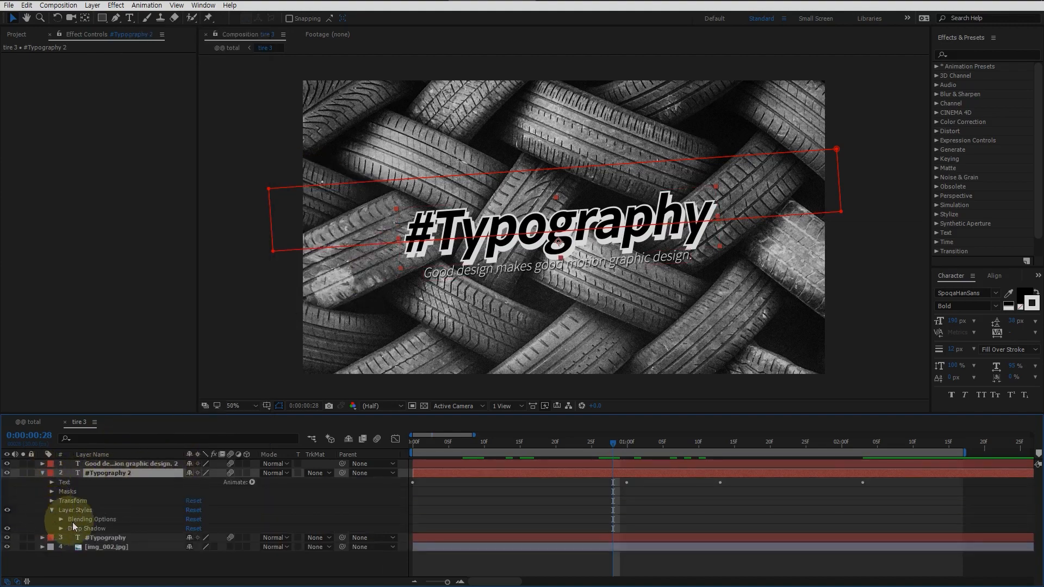
pyautogui.click(60, 529)
pyautogui.scroll(-2, 87, 490)
pyautogui.click(93, 480)
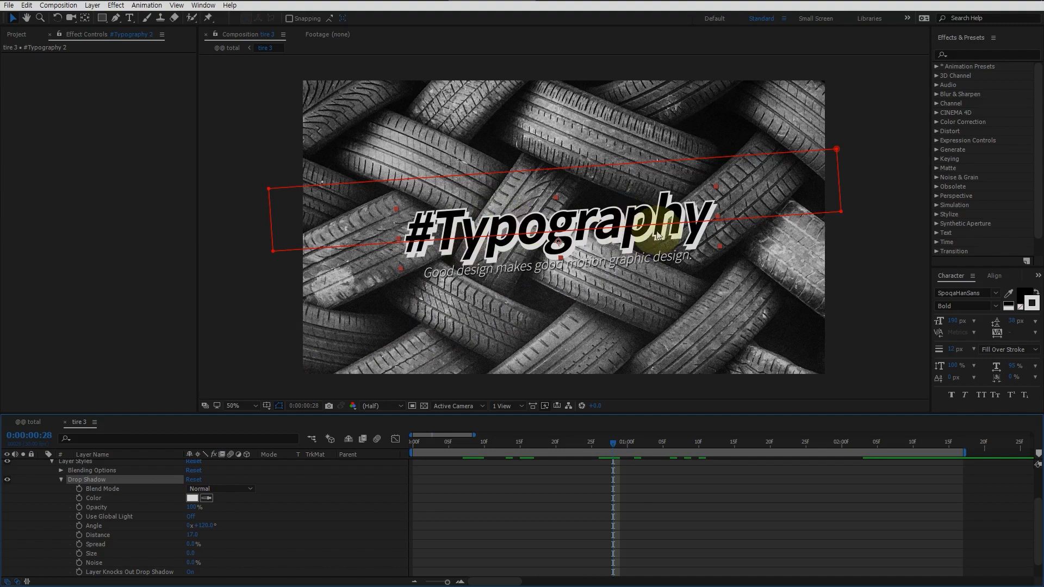
pyautogui.click(52, 461)
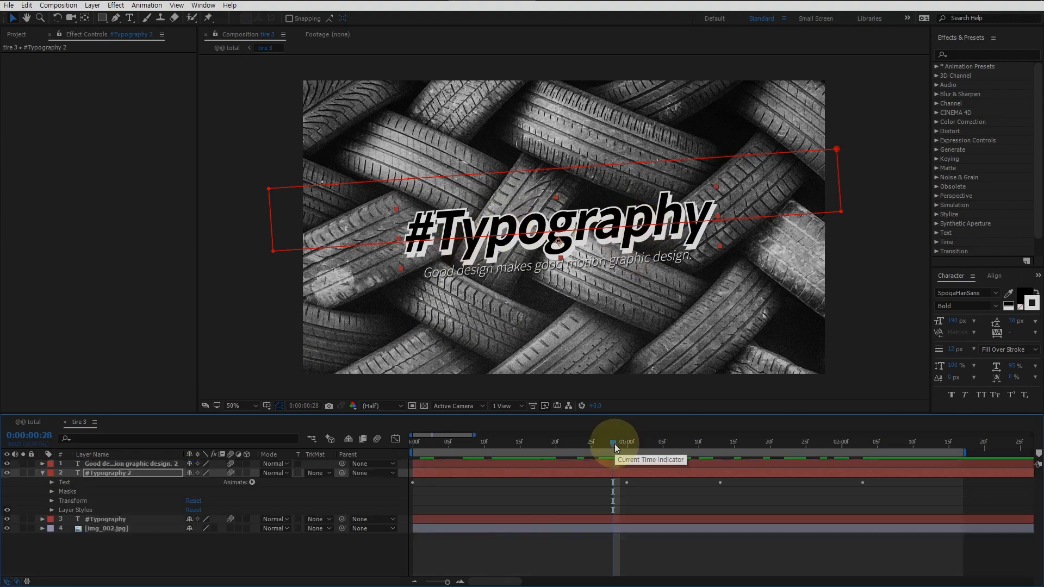
# Move the time indicator to 0:00:00:26, select the #Typography layer and briefly activate the Pen tool without drawing, returning to the Selection tool.
pyautogui.moveTo(615, 444)
pyautogui.mouseDown()
pyautogui.moveTo(430, 441)
pyautogui.moveTo(902, 454)
pyautogui.moveTo(460, 455)
pyautogui.moveTo(587, 443)
pyautogui.moveTo(918, 447)
pyautogui.moveTo(600, 446)
pyautogui.mouseUp()
pyautogui.click(551, 245)
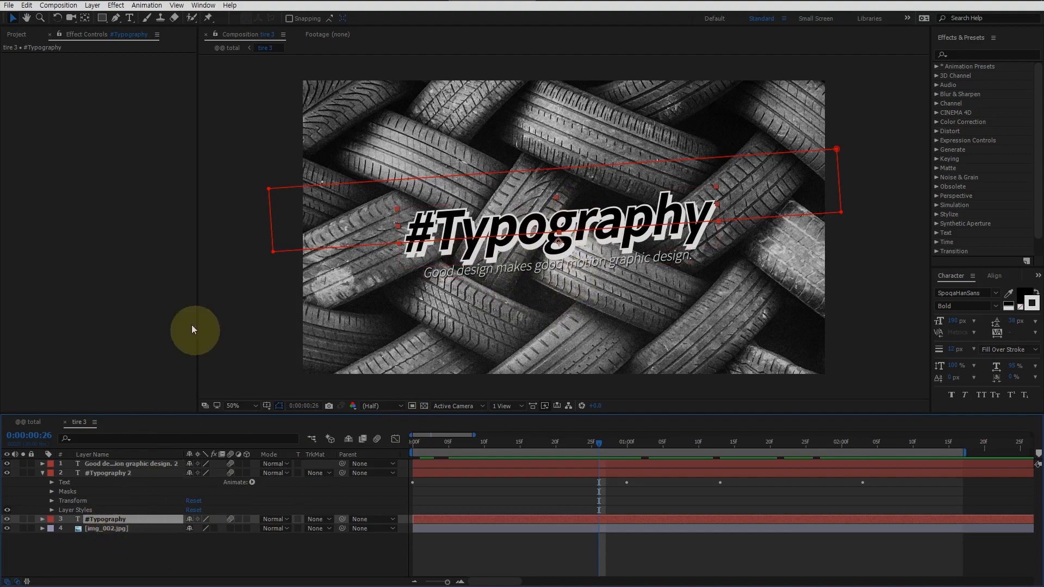
pyautogui.click(116, 18)
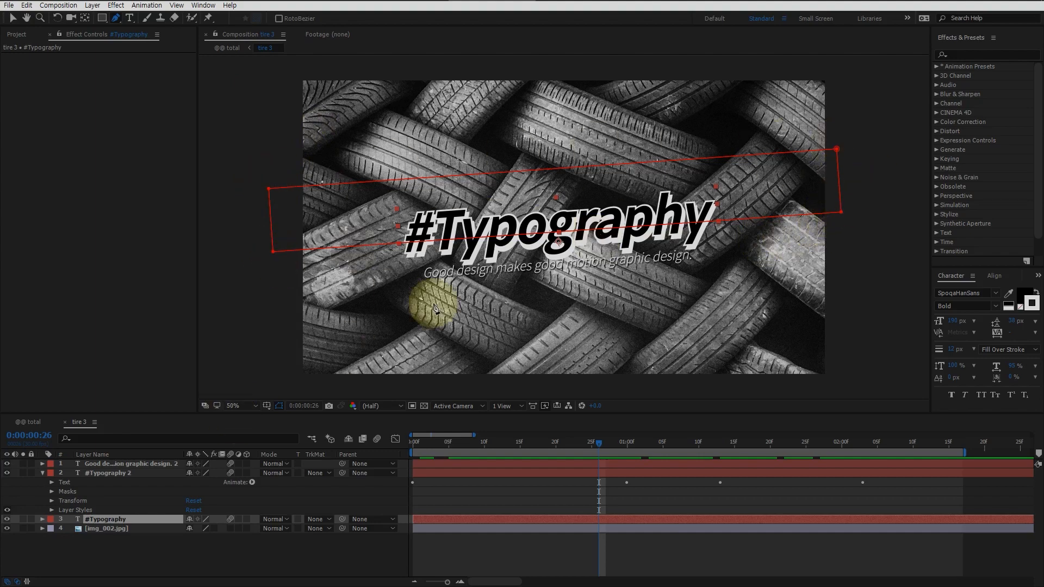
pyautogui.press('v')
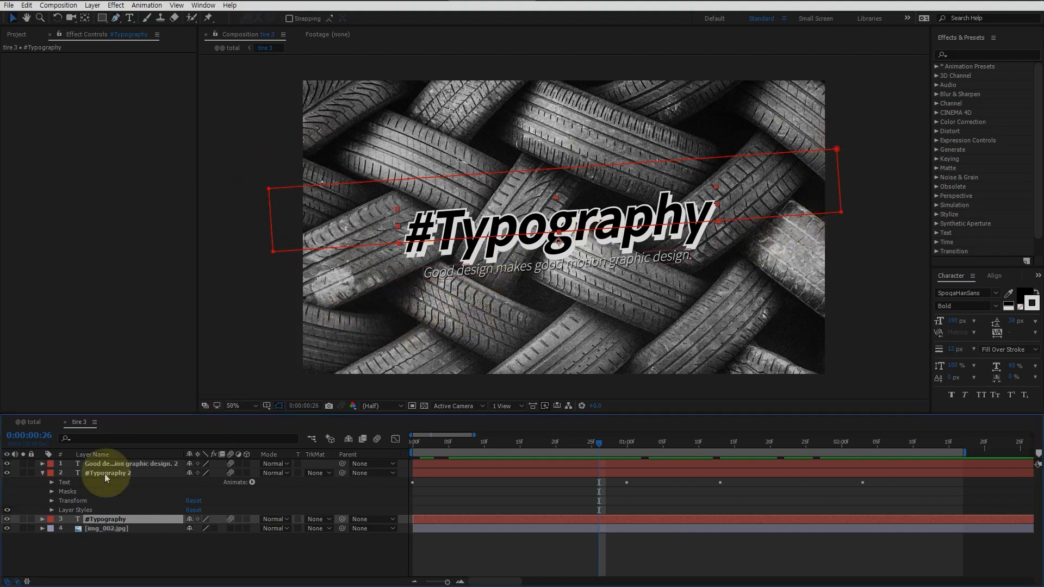
# Expand the #Typography layer and its Text group, reviewing the animatable text properties without adding one.
pyautogui.click(43, 519)
pyautogui.click(67, 529)
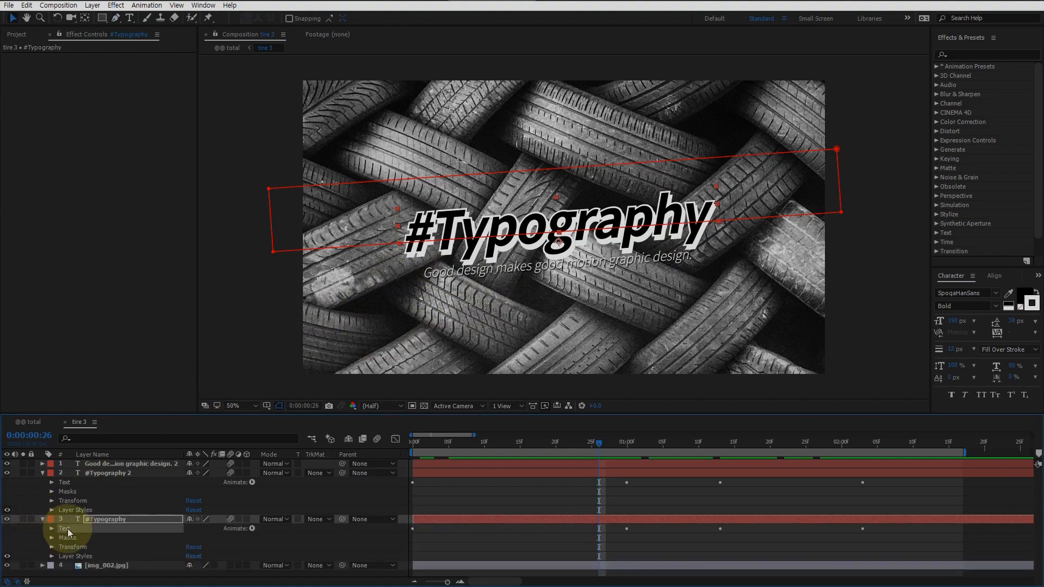
pyautogui.click(253, 529)
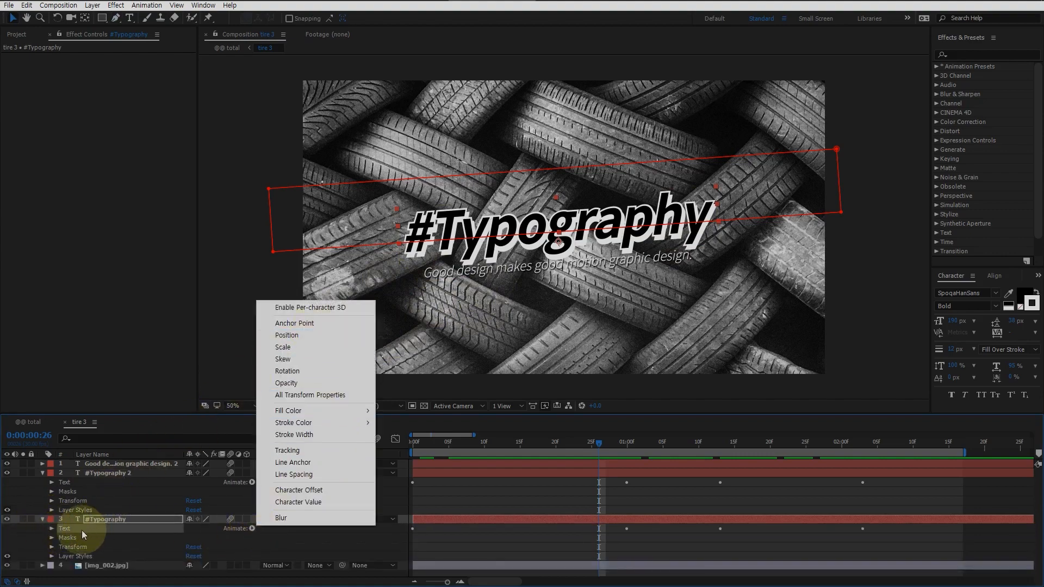
pyautogui.click(54, 532)
pyautogui.click(52, 529)
pyautogui.scroll(-3, 100, 494)
# Expand Animator 2 of the #Typography layer and inspect its Position value.
pyautogui.click(102, 520)
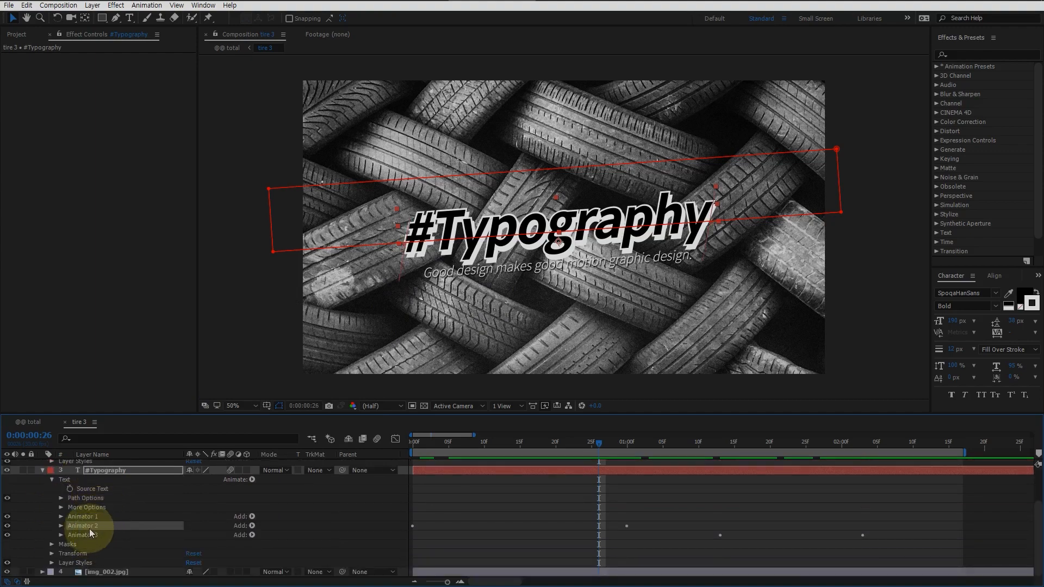
pyautogui.click(61, 525)
pyautogui.scroll(-2, 112, 524)
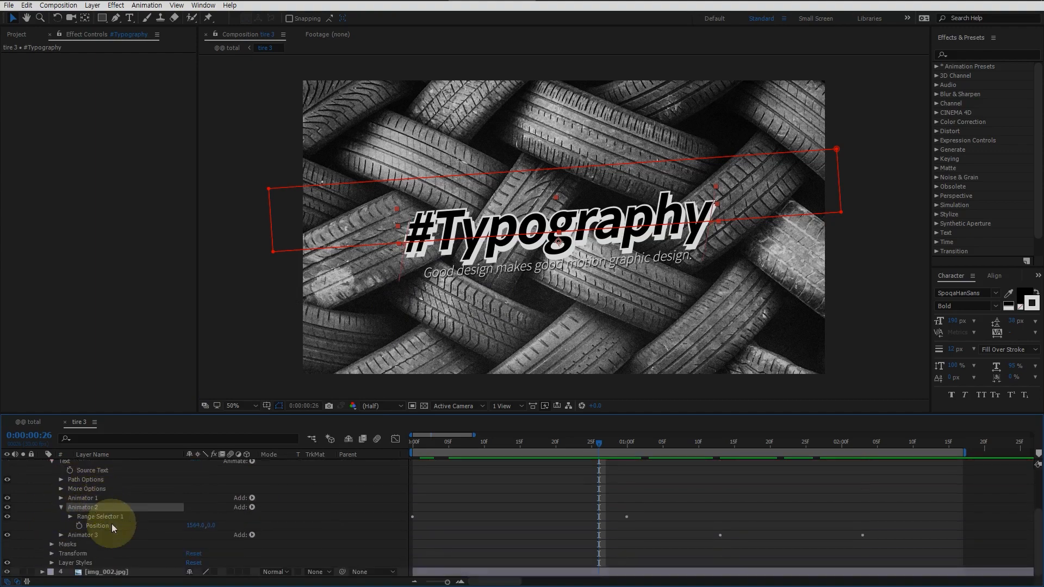
pyautogui.click(133, 524)
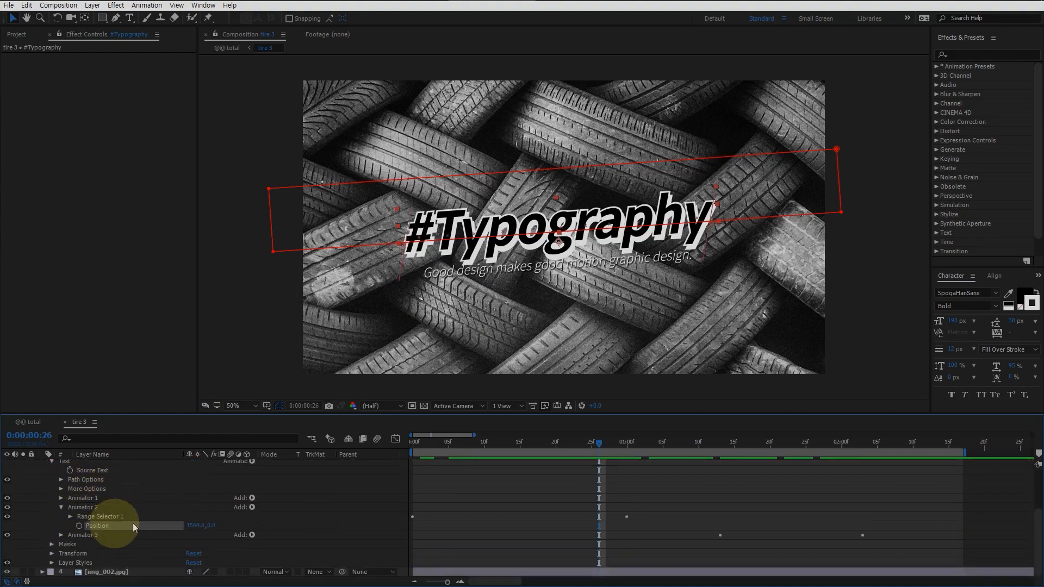
pyautogui.click(194, 525)
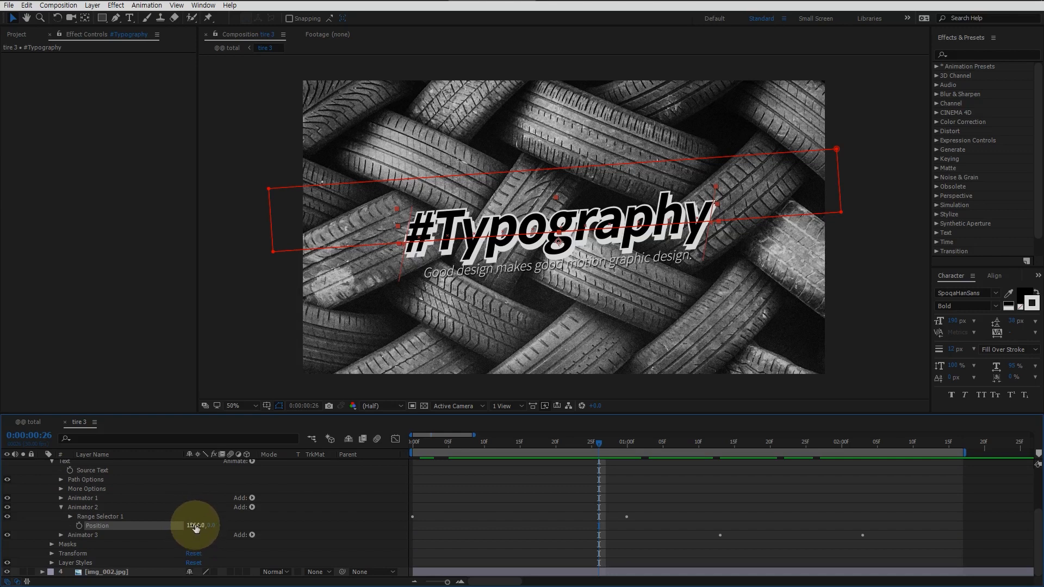
pyautogui.write('1500')
pyautogui.press('Return')
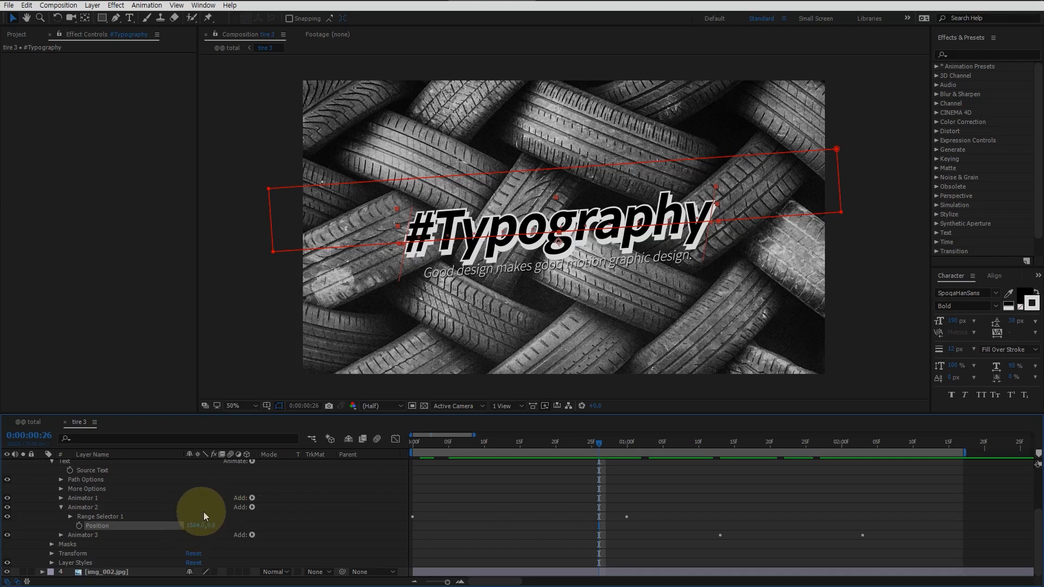
# Expand Animator 2's Range Selector 1, select Start and review its animation by scrubbing from 0:00:00:04 to 0:00:00:28.
pyautogui.click(442, 440)
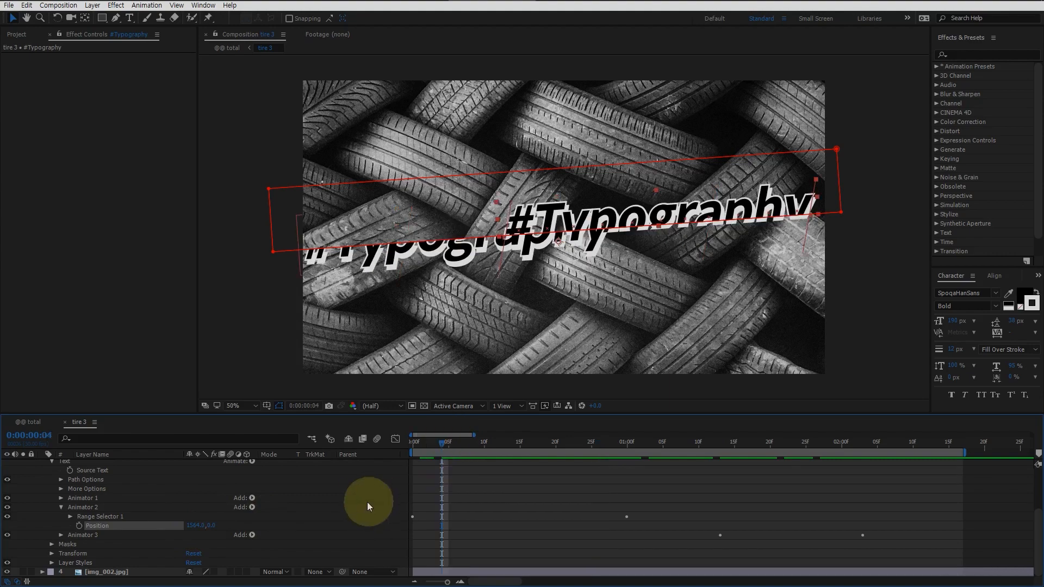
pyautogui.click(70, 516)
pyautogui.click(112, 526)
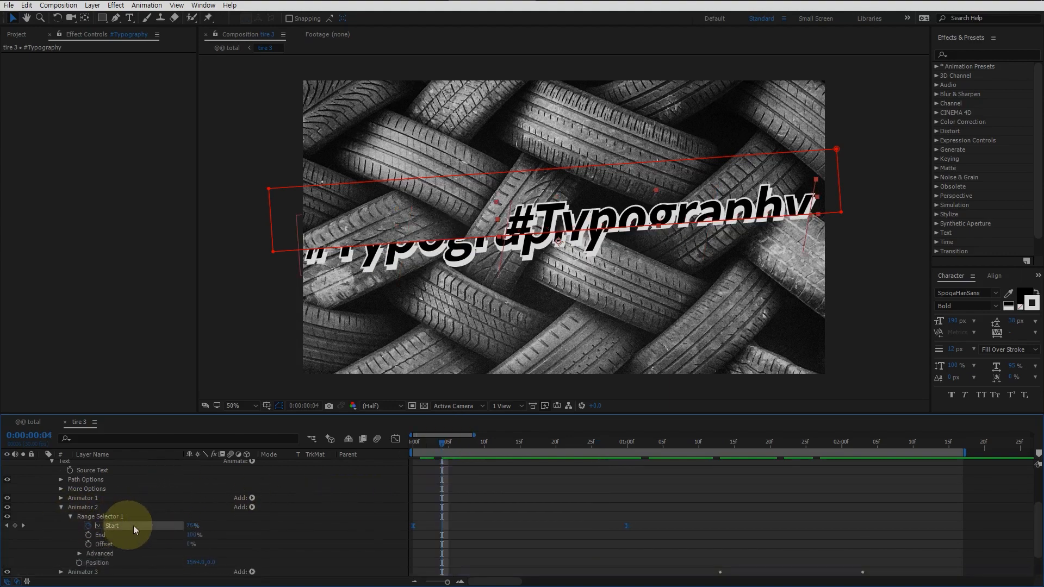
pyautogui.press('pagedown')
pyautogui.moveTo(420, 442); pyautogui.dragTo(605, 444)
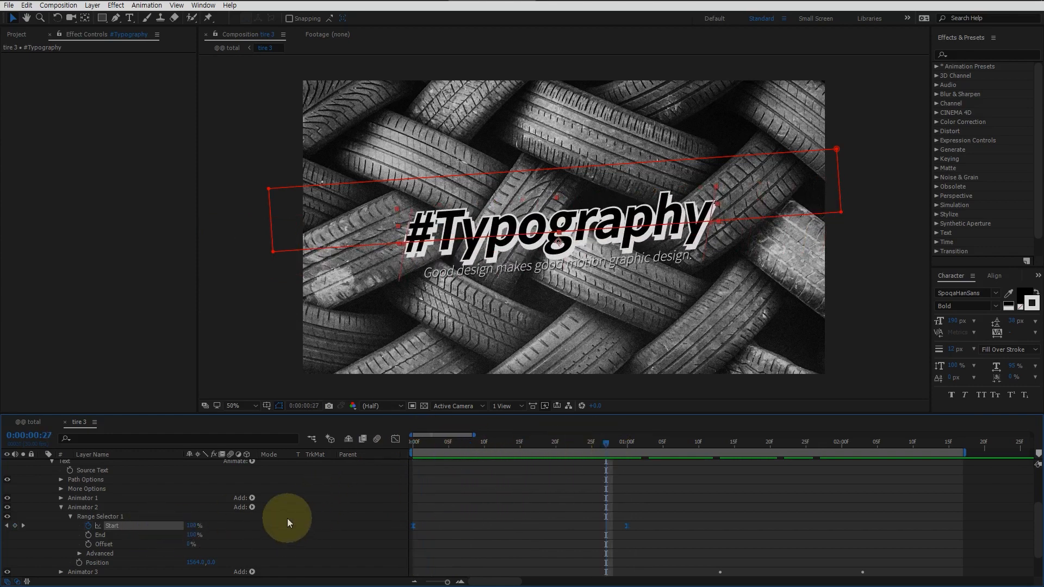
pyautogui.scroll(-3, 287, 517)
pyautogui.press('pagedown')
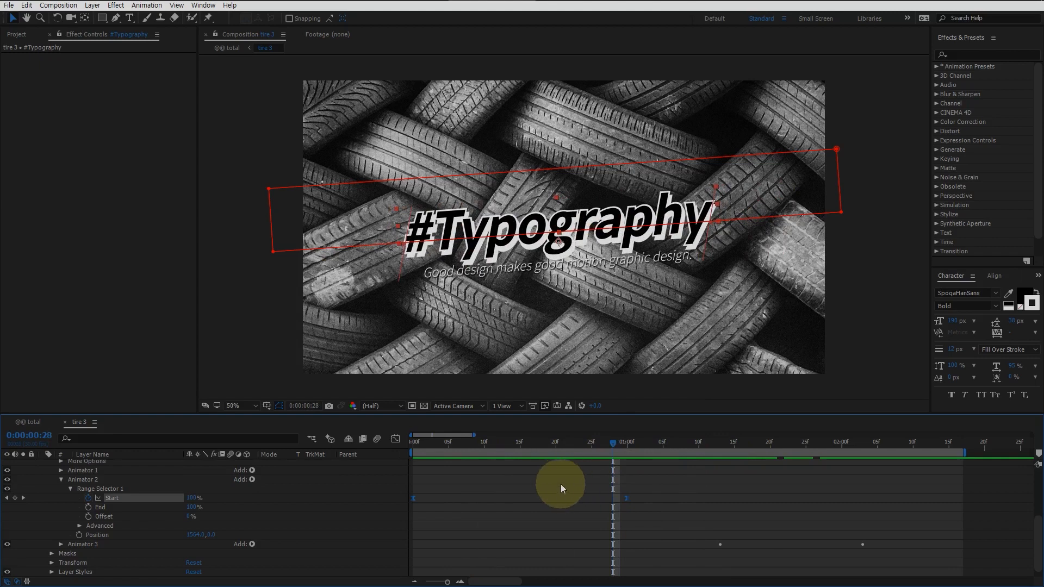
# Return to the #Typography layer's Text group and review Position among the animator properties, without adding an animator.
pyautogui.hotkey('ctrl', 'd')
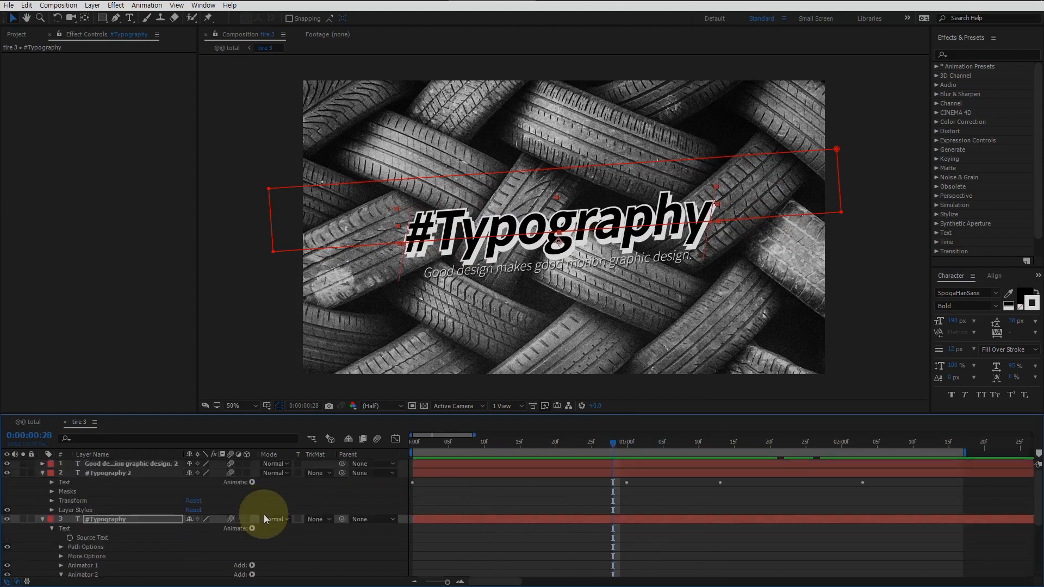
pyautogui.click(111, 515)
pyautogui.press('Return')
pyautogui.click(92, 530)
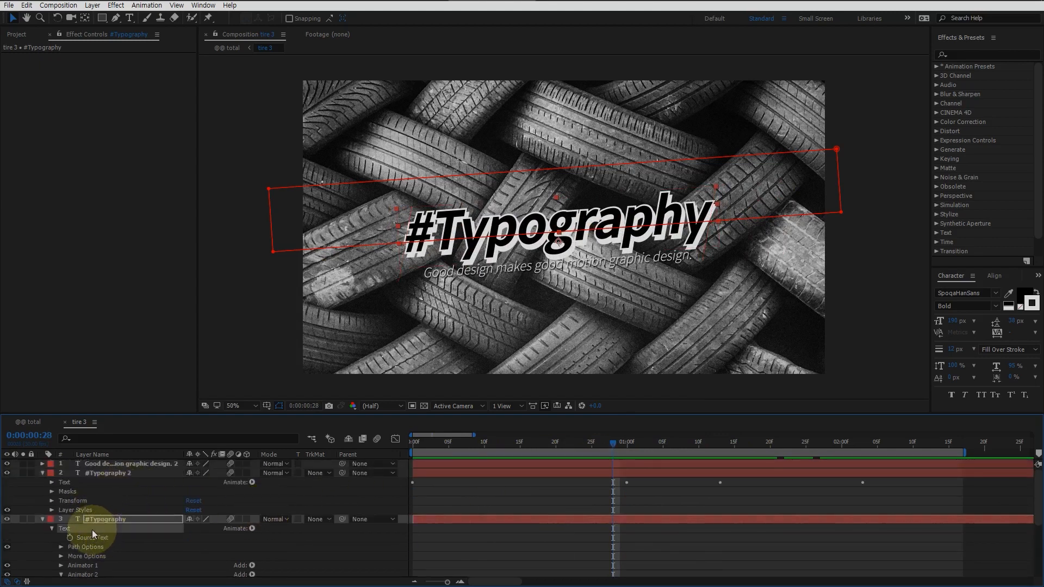
pyautogui.click(252, 529)
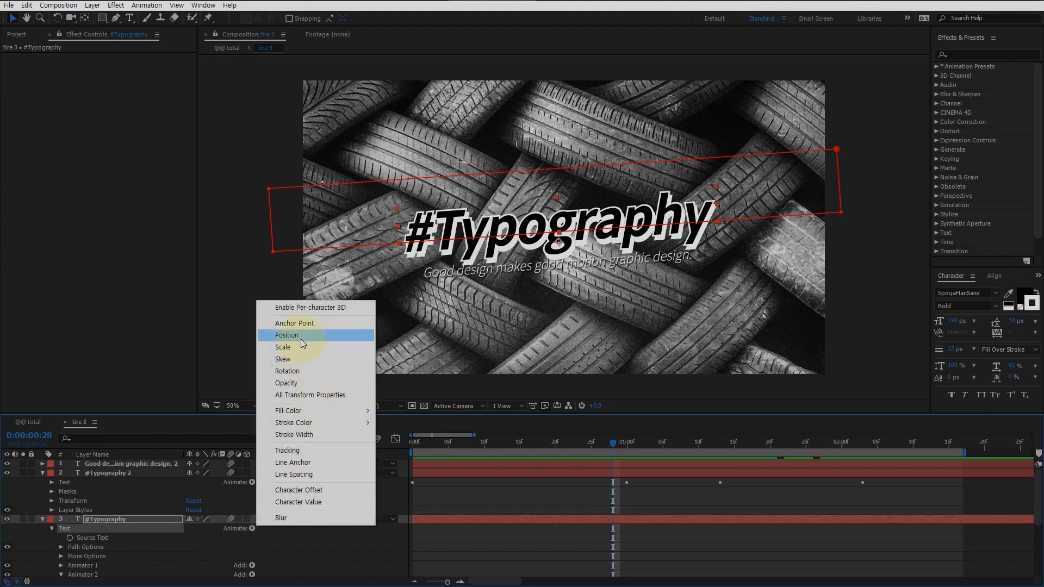
pyautogui.click(312, 566)
# Expand Animator 3 of the #Typography layer and select its Position property for inspection.
pyautogui.click(128, 520)
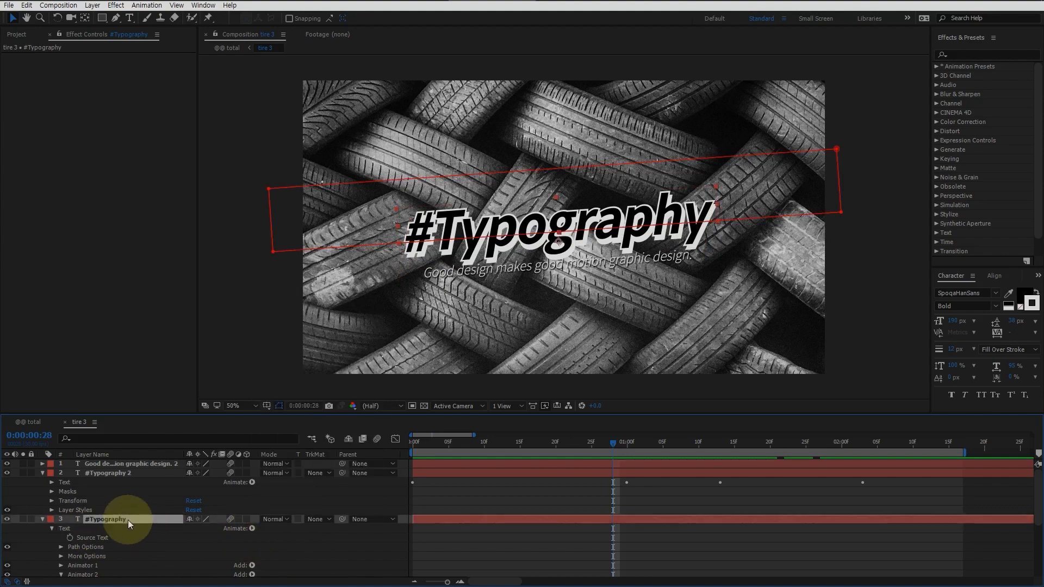
pyautogui.scroll(-3, 128, 520)
pyautogui.click(80, 556)
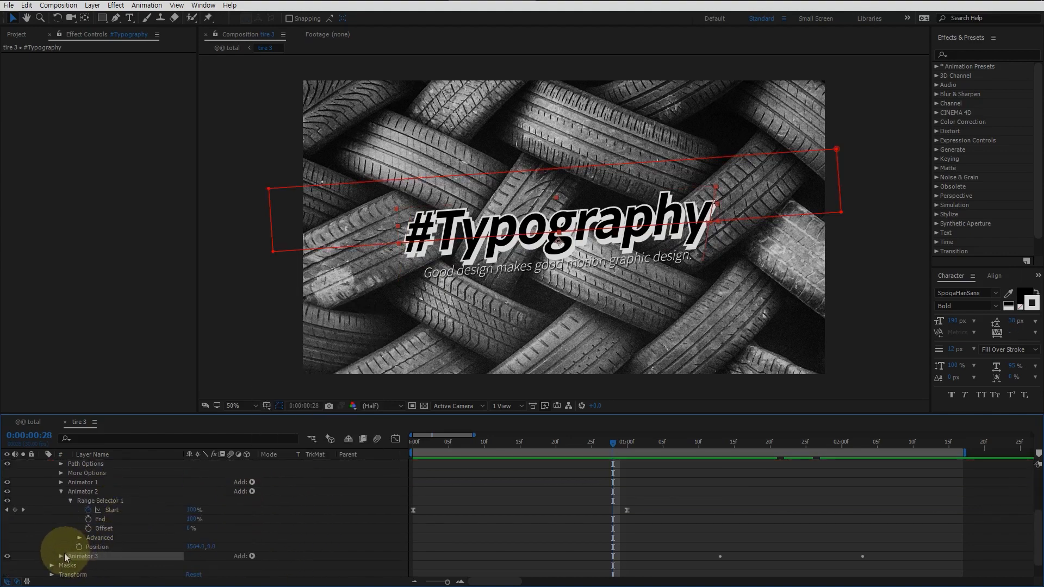
pyautogui.click(61, 556)
pyautogui.scroll(-2, 143, 521)
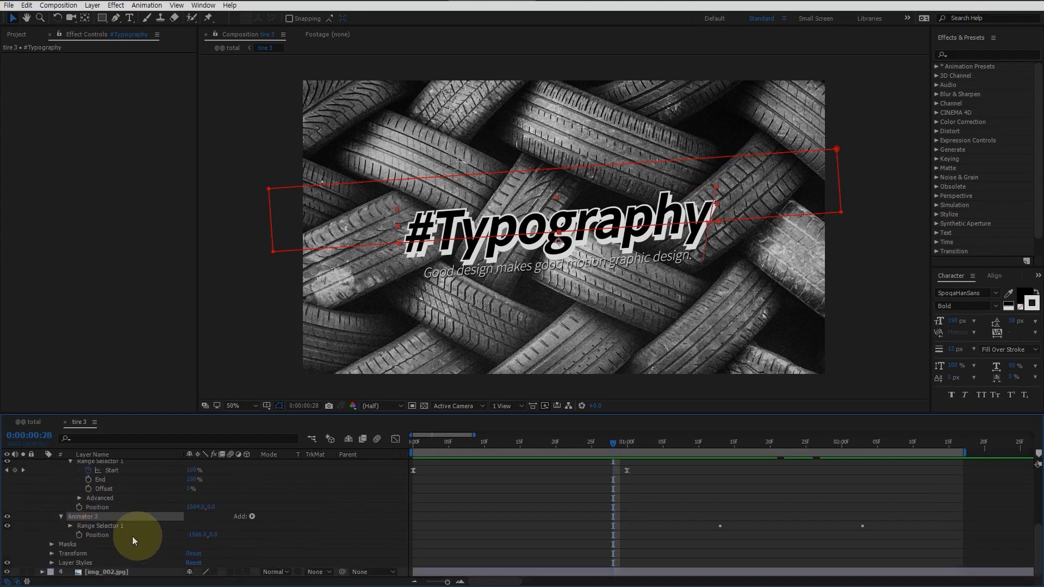
pyautogui.click(126, 538)
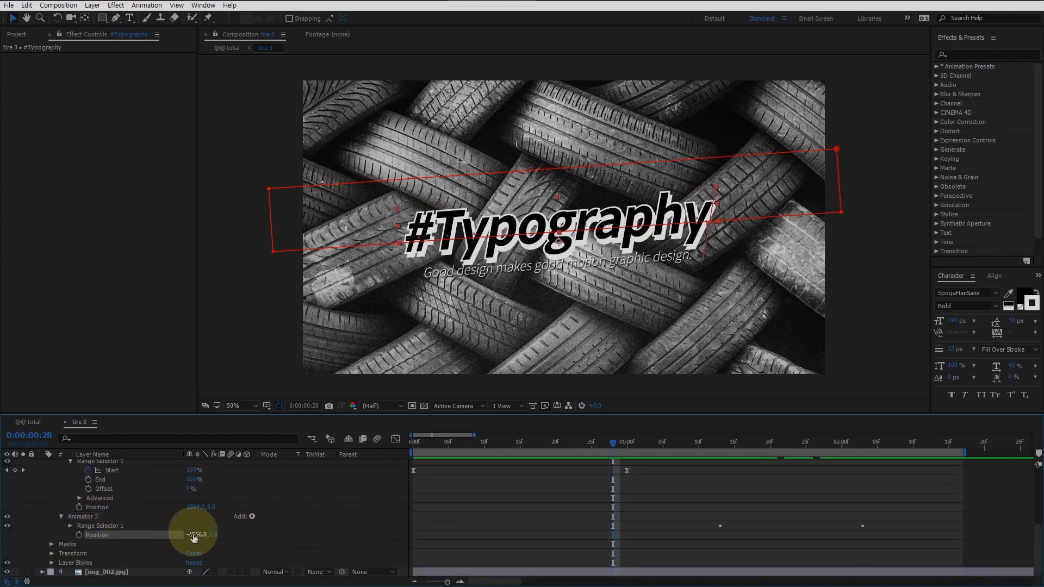
# Expand Animator 3's Range Selector 1, select Start and review its animation by scrubbing to 0:00:01:29.
pyautogui.click(69, 526)
pyautogui.click(145, 536)
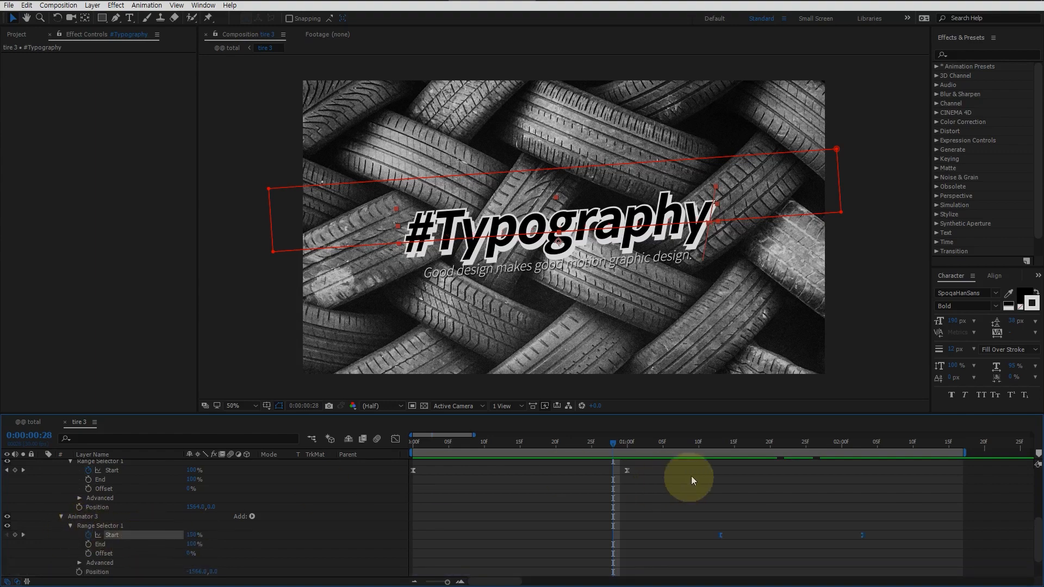
pyautogui.click(719, 444)
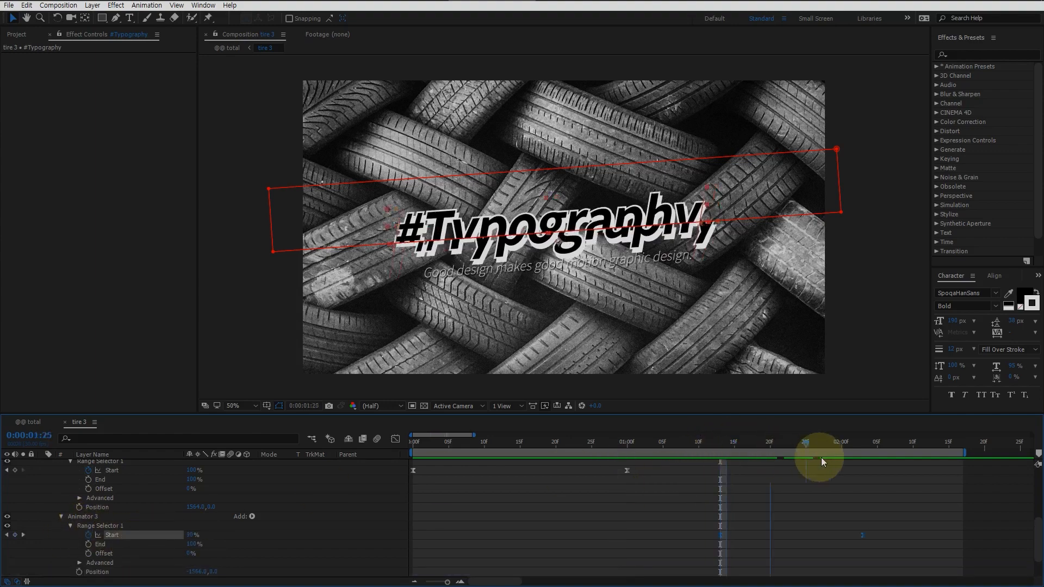
pyautogui.moveTo(821, 460)
pyautogui.mouseDown()
pyautogui.moveTo(862, 458)
pyautogui.moveTo(739, 508)
pyautogui.moveTo(720, 489)
pyautogui.moveTo(719, 446)
pyautogui.moveTo(860, 456)
pyautogui.moveTo(769, 459)
pyautogui.moveTo(834, 461)
pyautogui.mouseUp()
# Hide the #Typography 2 layer and duplicate the #Typography layer in the tire 3 composition.
pyautogui.scroll(3, 554, 477)
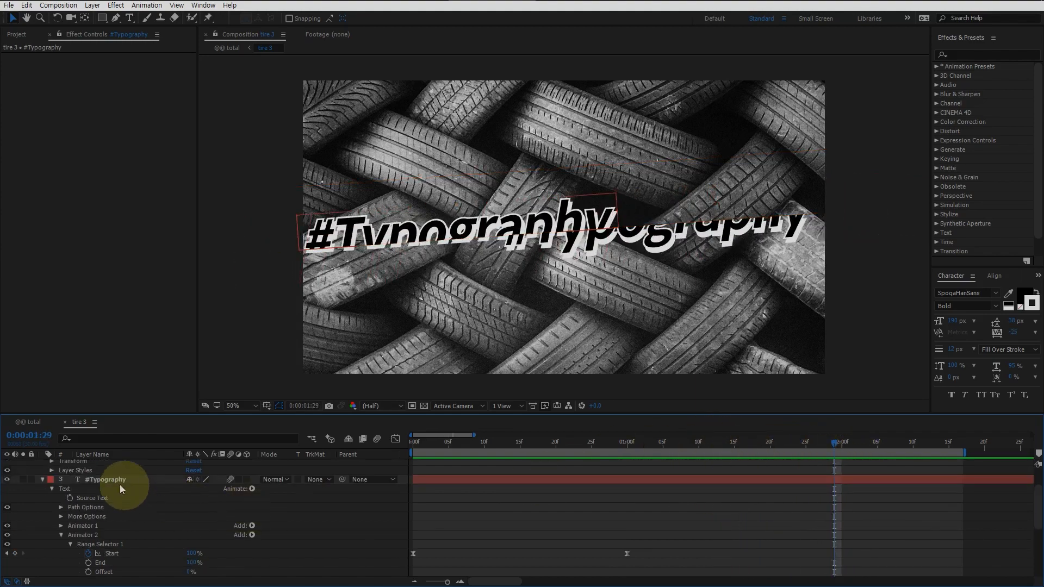
pyautogui.click(113, 480)
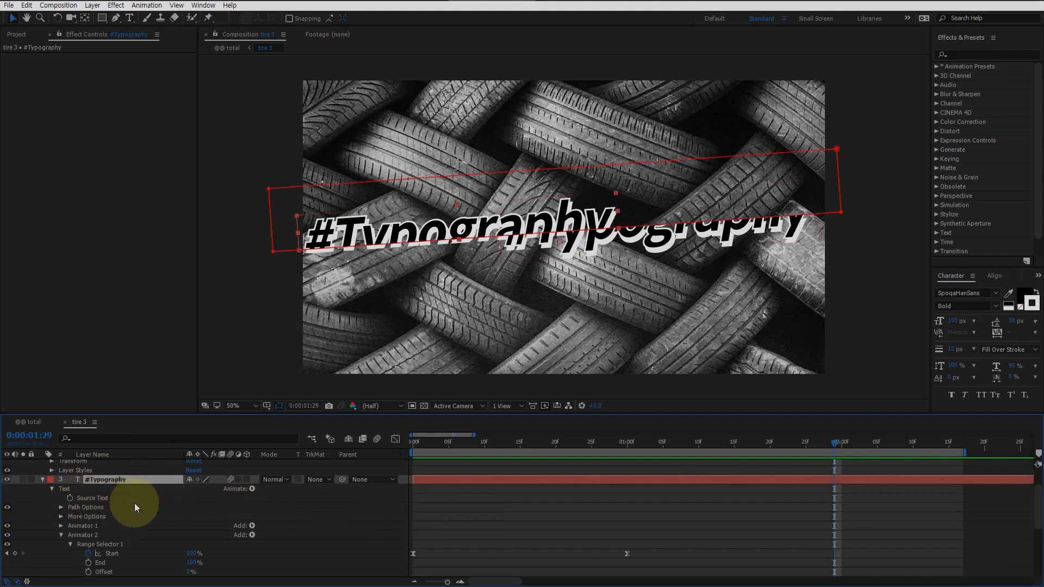
pyautogui.scroll(2, 135, 504)
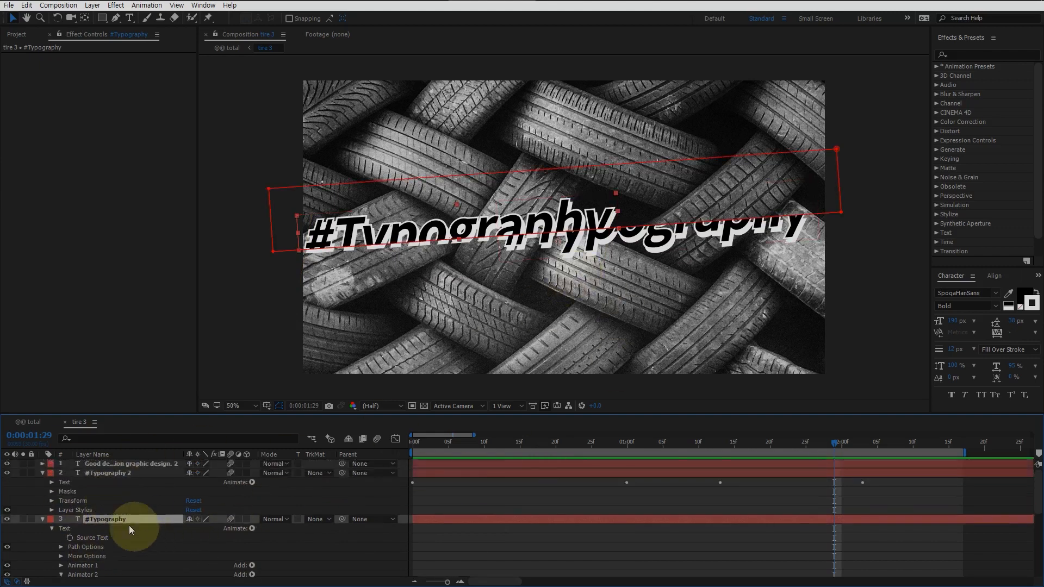
pyautogui.click(7, 472)
pyautogui.hotkey('ctrl', 'd')
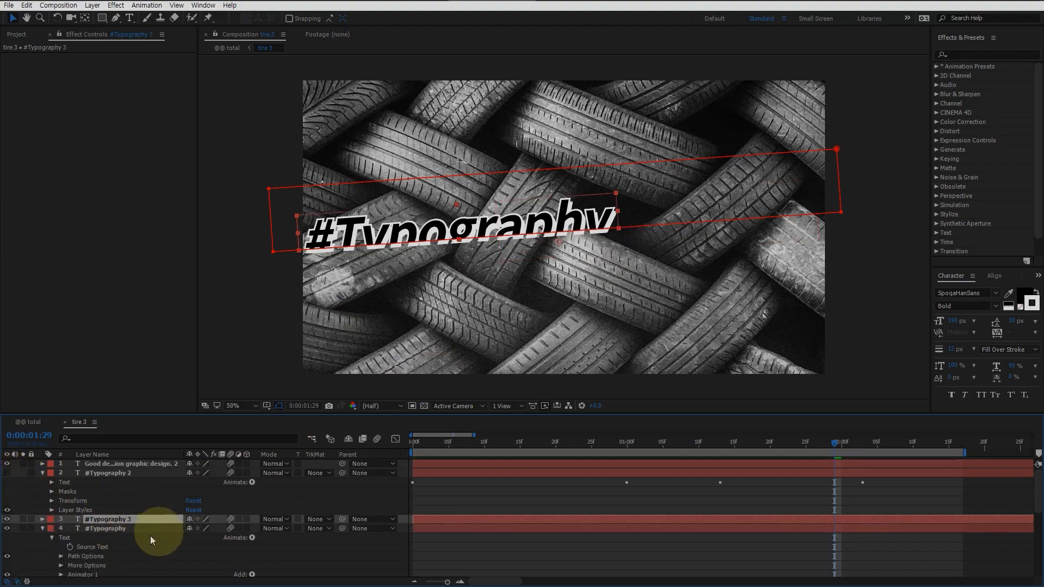
# Set Mask 1 of the duplicated #Typography 3 layer to Inverted and check the result by scrubbing to 0:00:00:26.
pyautogui.press('m')
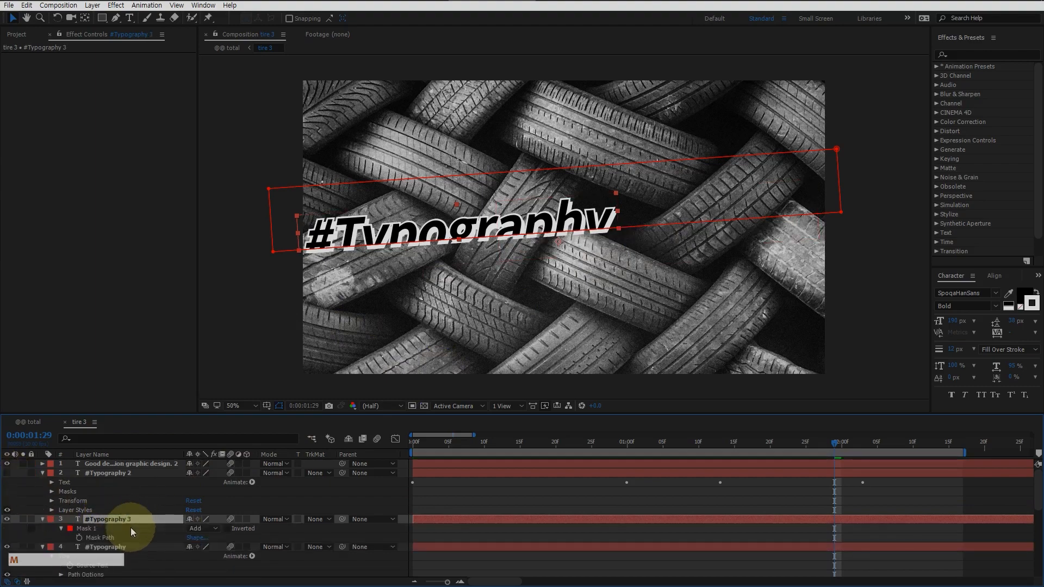
pyautogui.click(93, 529)
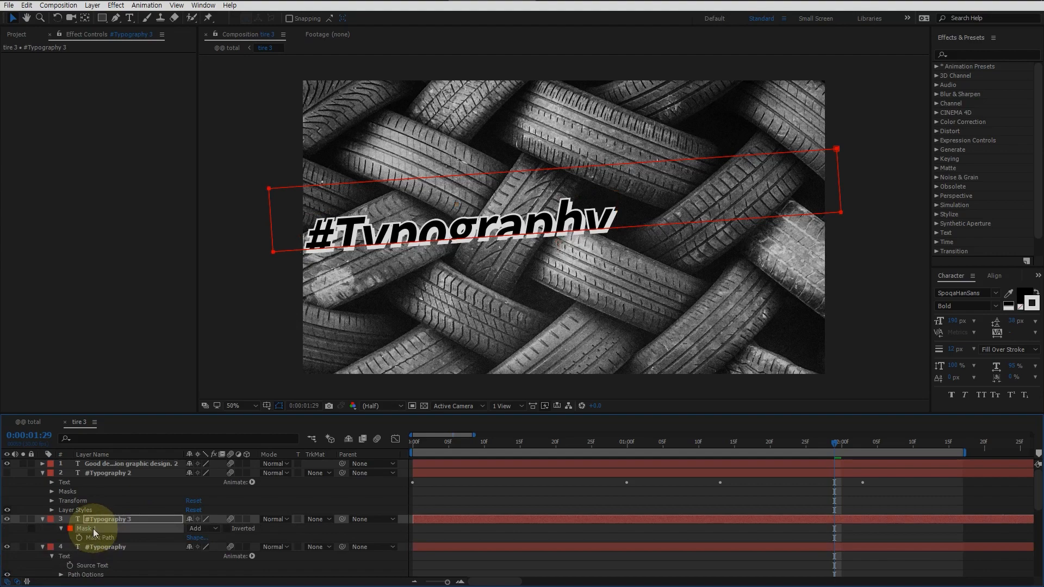
pyautogui.click(226, 528)
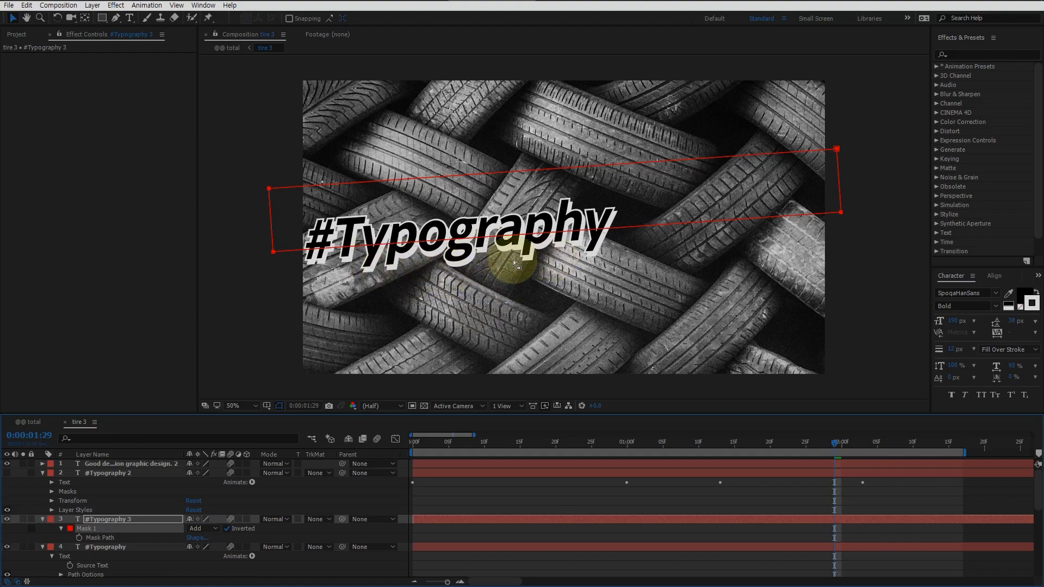
pyautogui.click(136, 519)
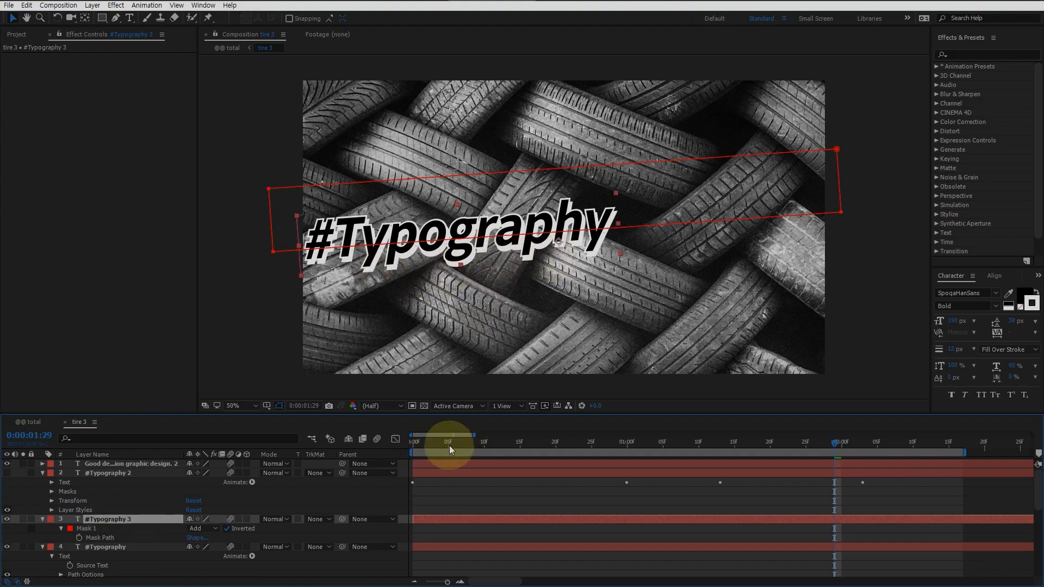
pyautogui.moveTo(449, 445); pyautogui.dragTo(598, 445)
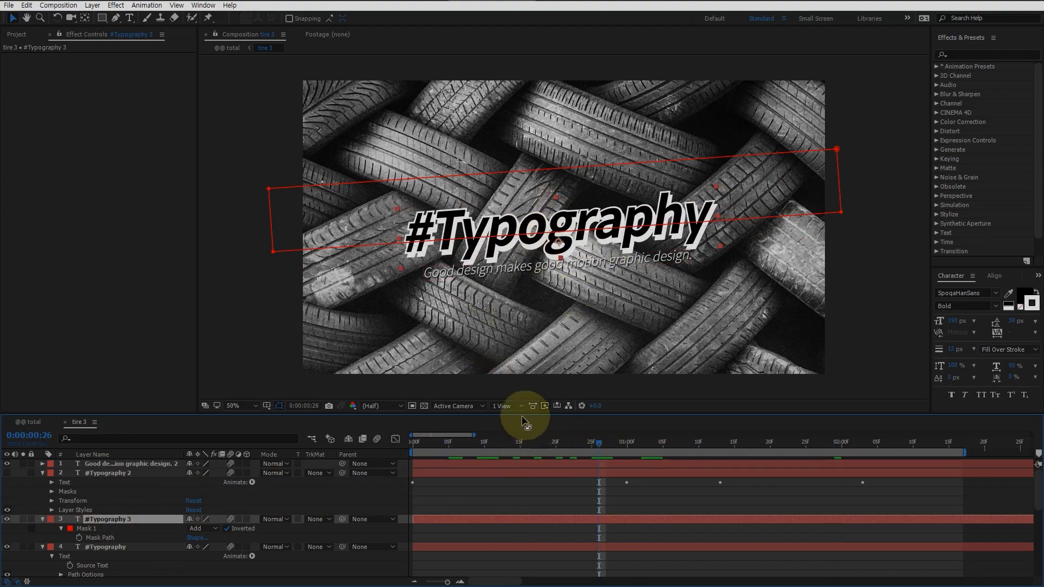
# Expand the text animators of #Typography 3 and set Animator 2's horizontal Position value to -1564.
pyautogui.click(42, 518)
pyautogui.click(42, 519)
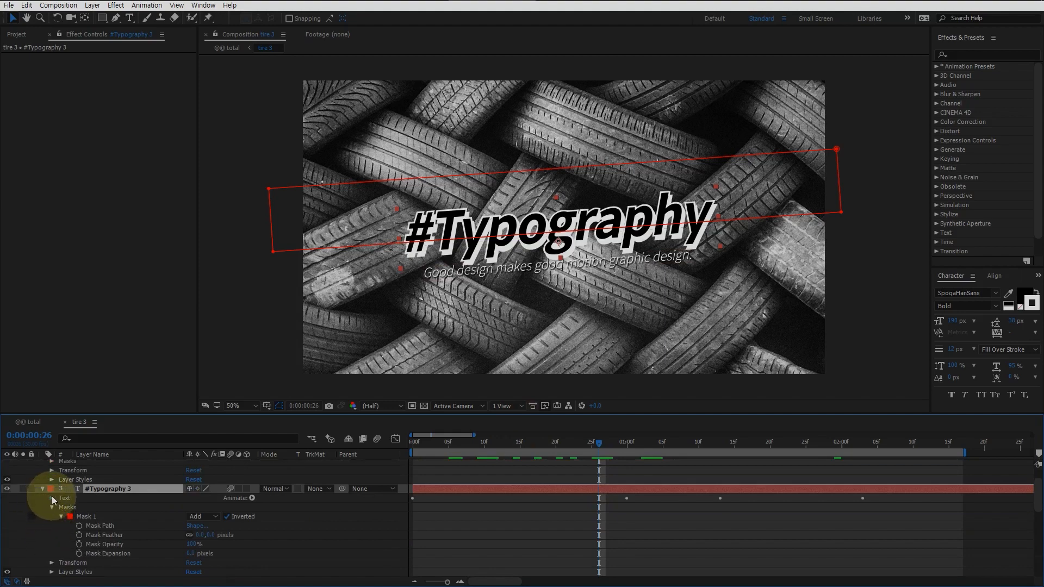
pyautogui.click(51, 498)
pyautogui.click(61, 544)
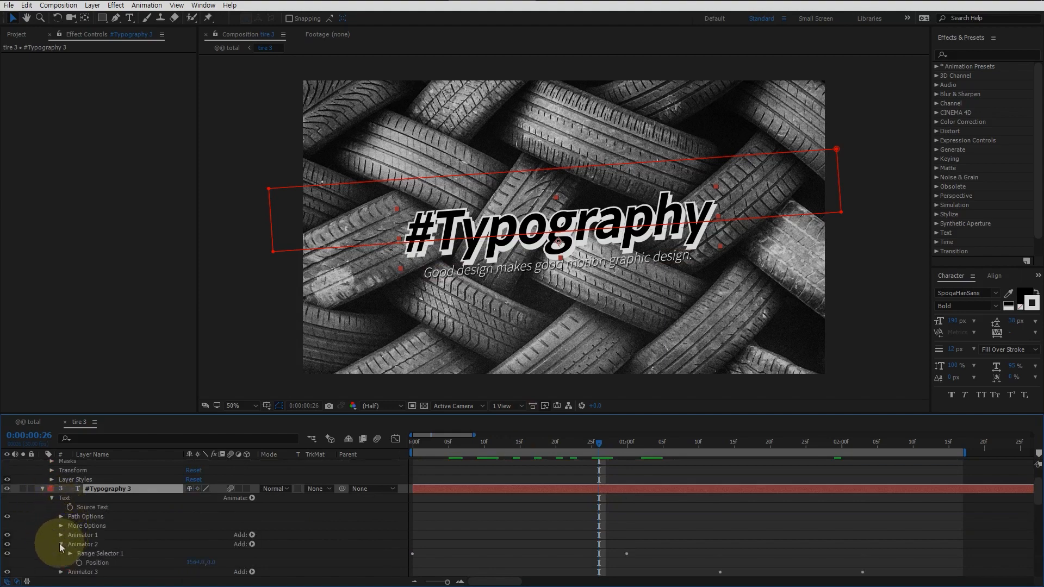
pyautogui.scroll(-2, 67, 538)
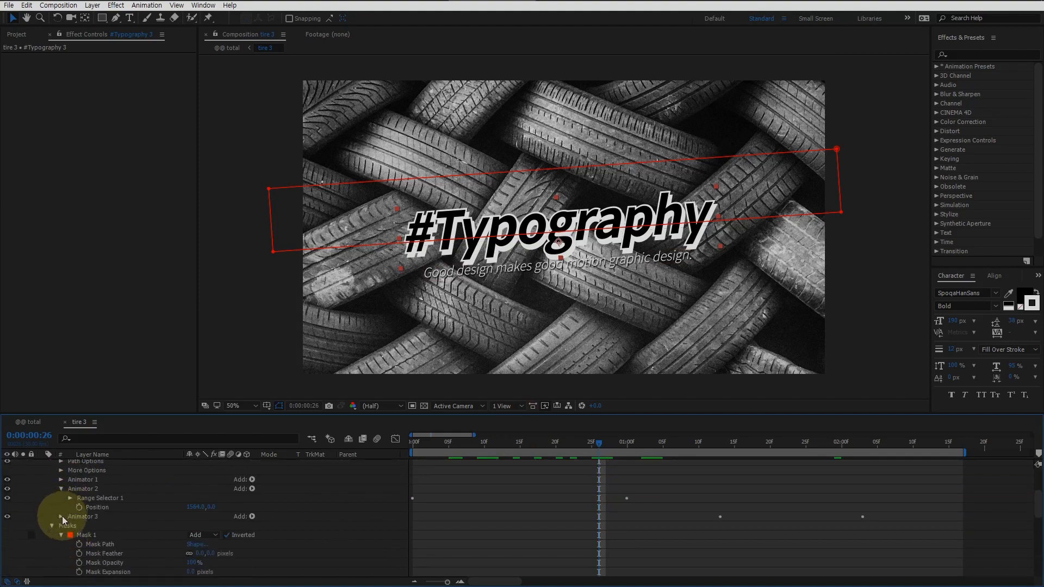
pyautogui.click(195, 507)
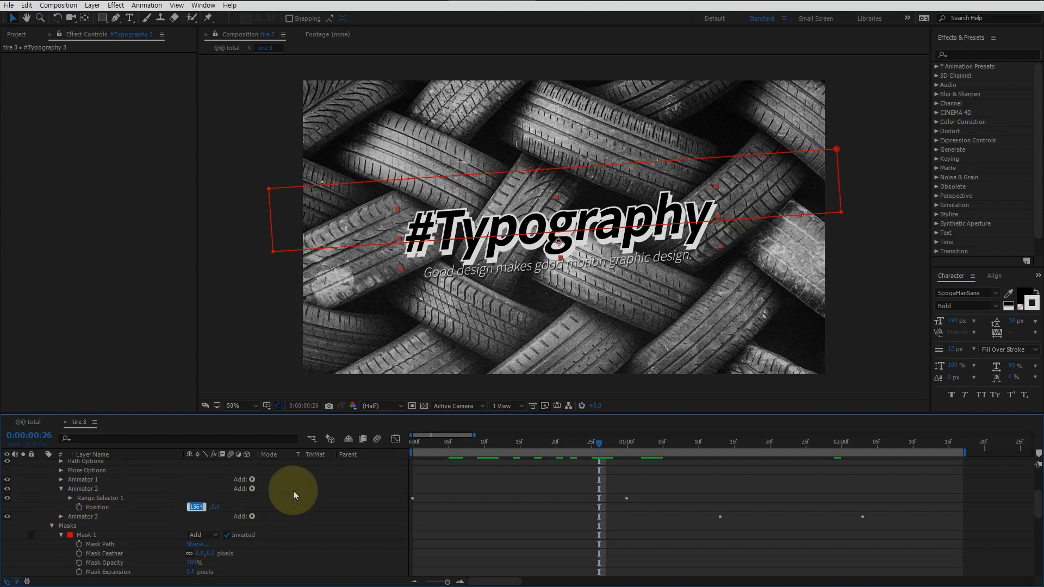
pyautogui.press('Left')
pyautogui.press('Left')
pyautogui.write('-')
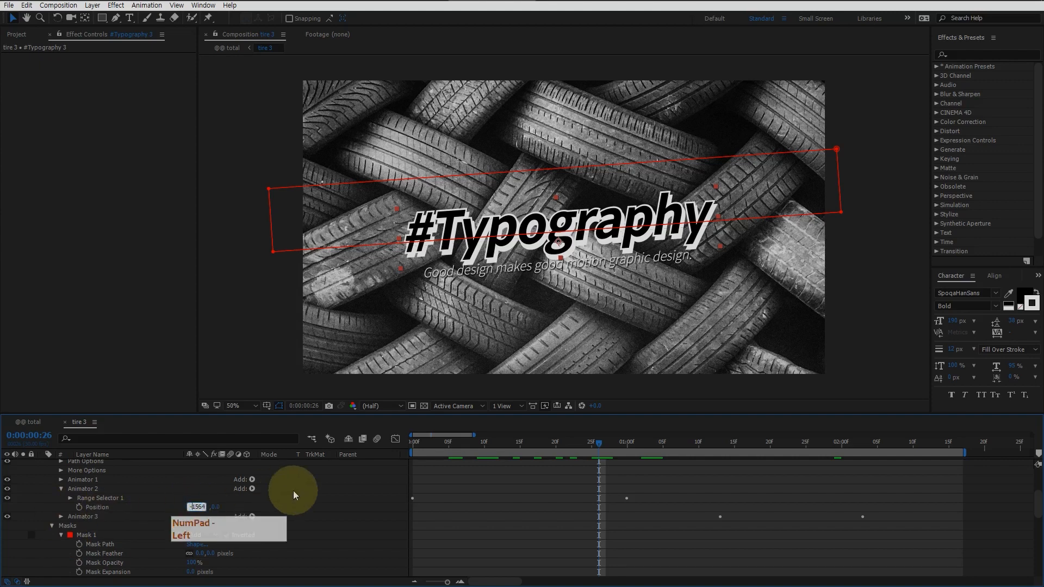
pyautogui.press('Return')
# Set Animator 3's horizontal Position value on #Typography 3 to 1566 and scrub through the split-text animation.
pyautogui.click(61, 518)
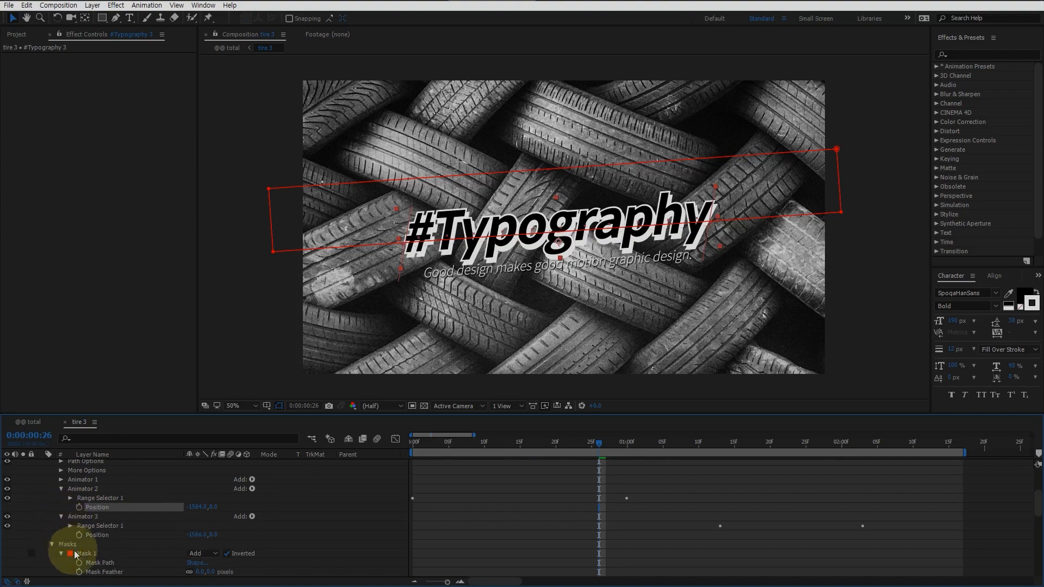
pyautogui.click(194, 534)
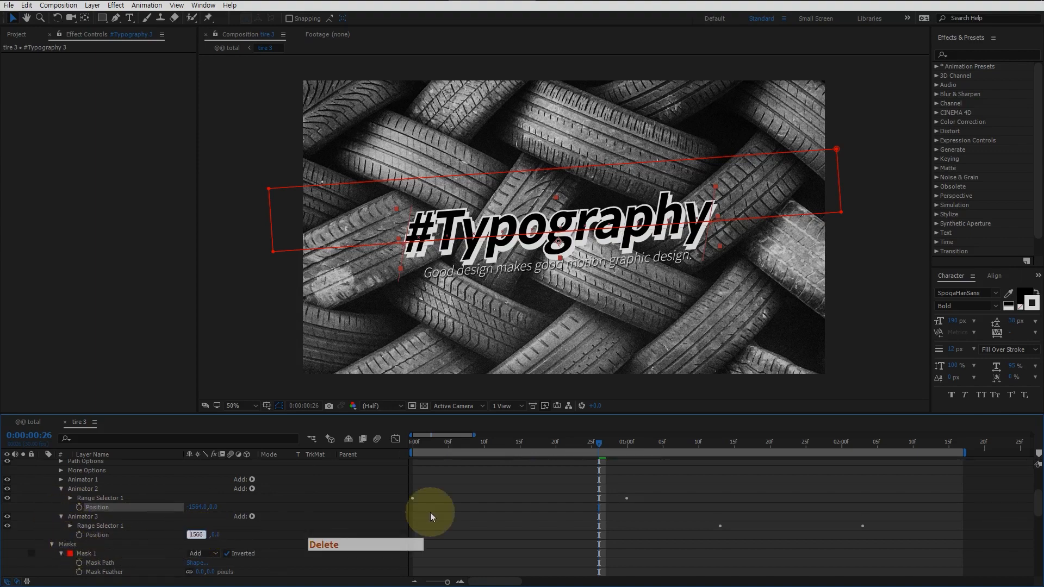
pyautogui.press('Return')
pyautogui.moveTo(586, 439); pyautogui.dragTo(843, 466)
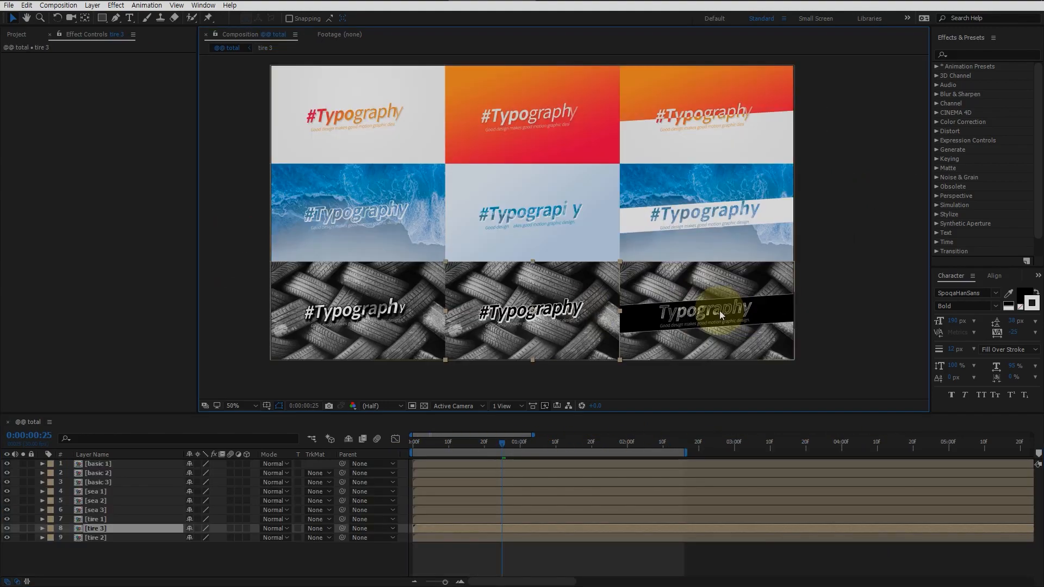
# Open the tire 2 composition, then switch to sea 3 and reveal its layers' keyframed properties for comparison.
pyautogui.doubleClick(719, 311)
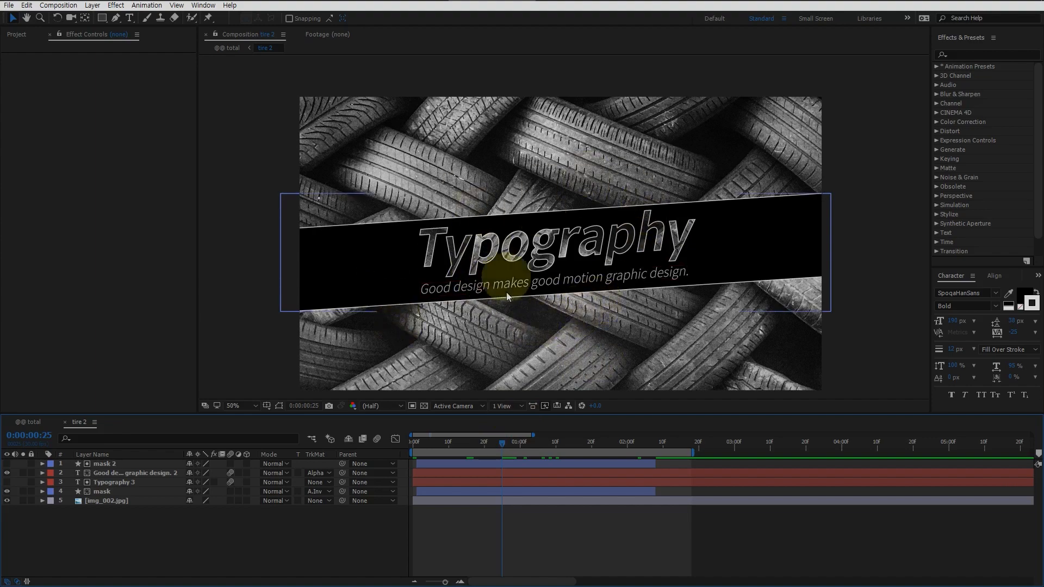
pyautogui.click(38, 430)
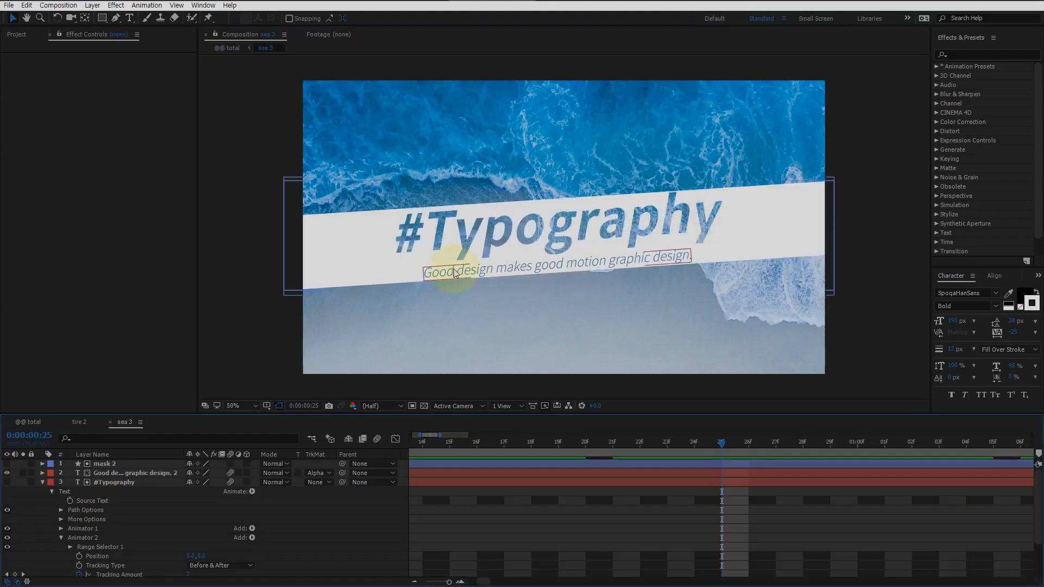
pyautogui.hotkey('ctrl', 'a')
pyautogui.press('u')
pyautogui.click(109, 510)
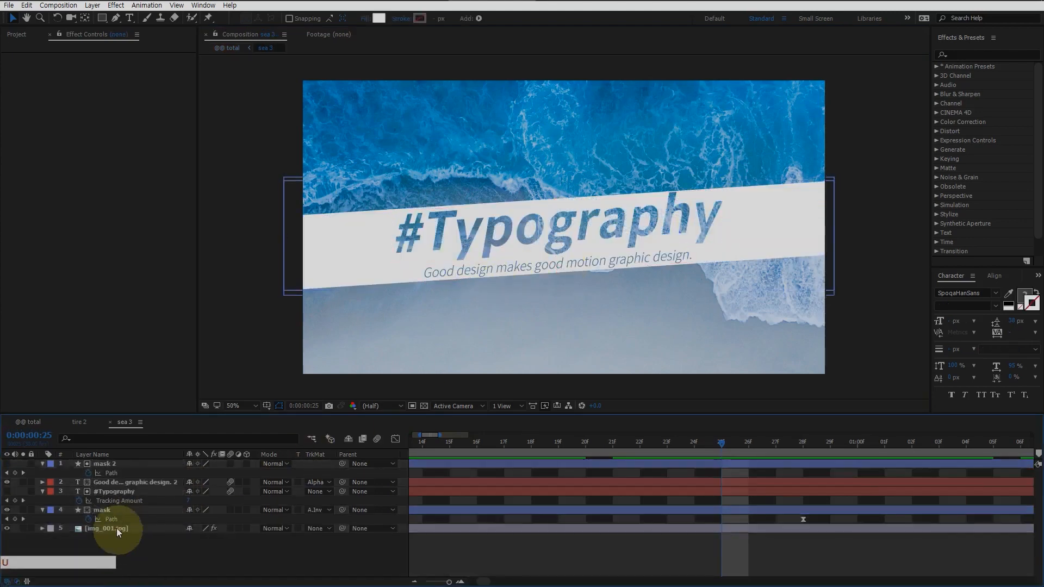
# Return to the tire 2 composition and inspect the mask layer's shape fill colour without changing it.
pyautogui.click(80, 422)
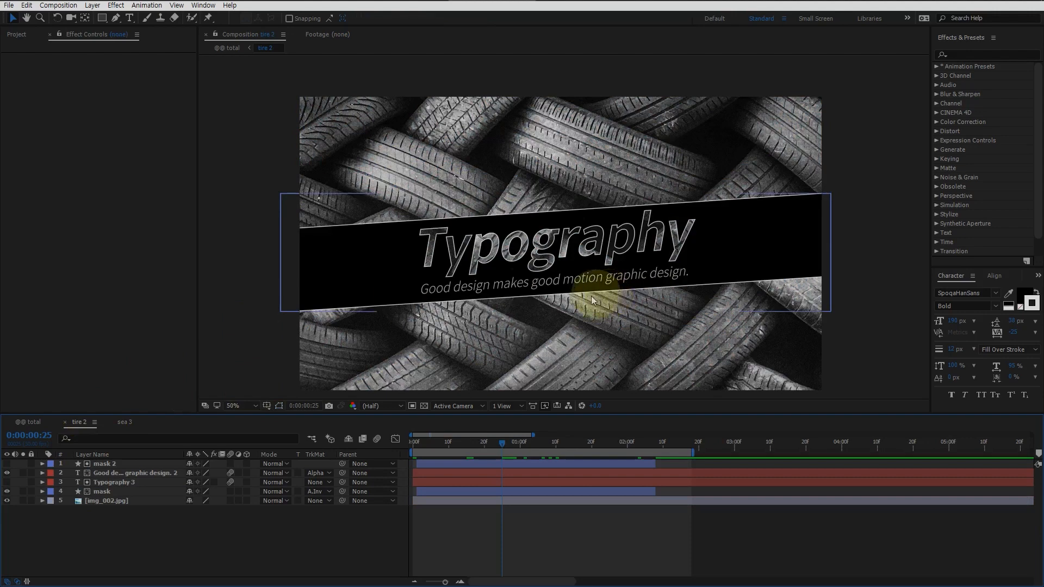
pyautogui.click(118, 492)
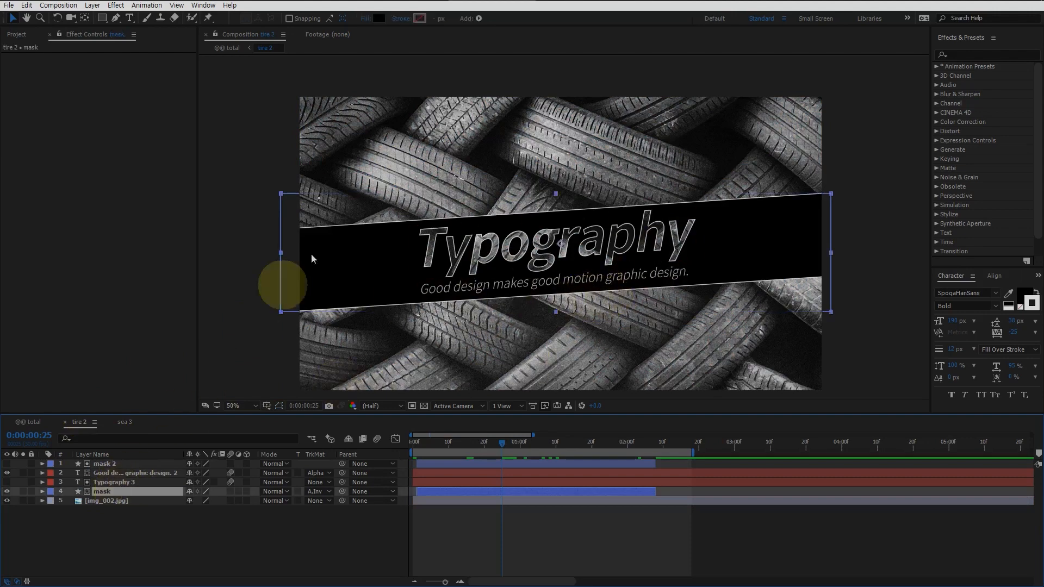
pyautogui.click(377, 19)
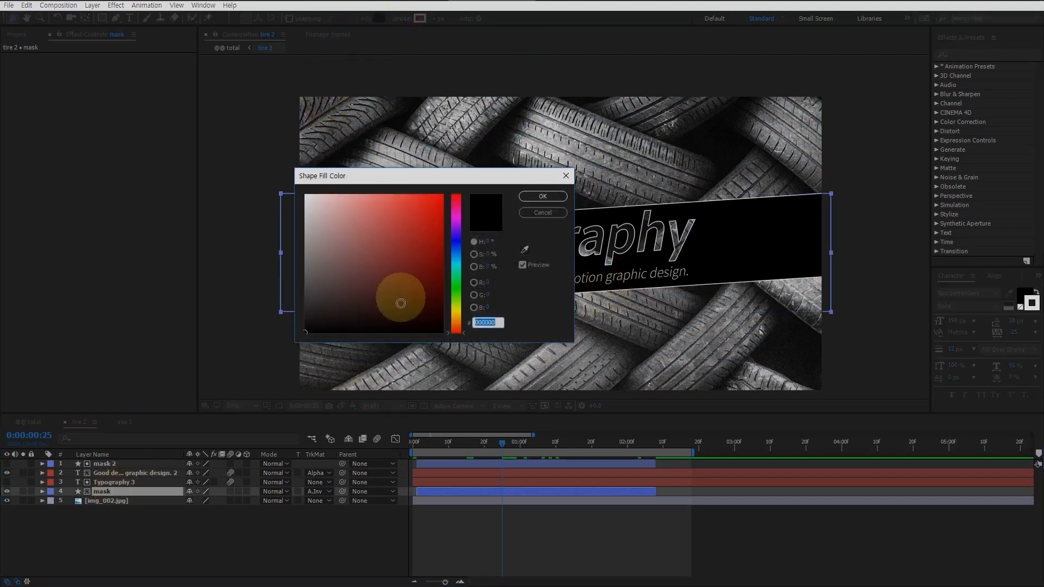
pyautogui.click(546, 212)
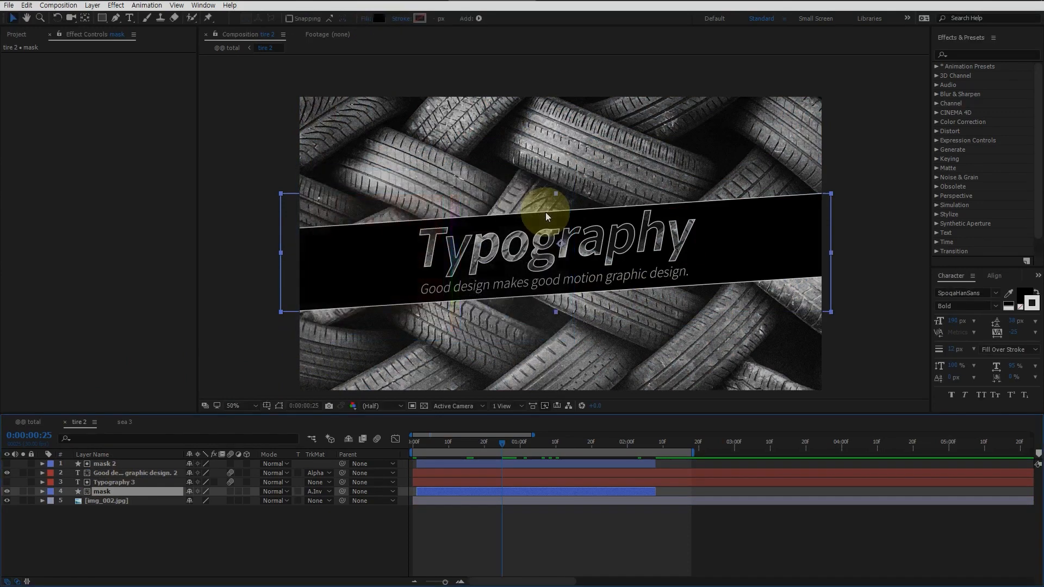
# Review the track matte options of the mask layer in tire 2, keeping the current matte.
pyautogui.click(143, 485)
pyautogui.click(138, 491)
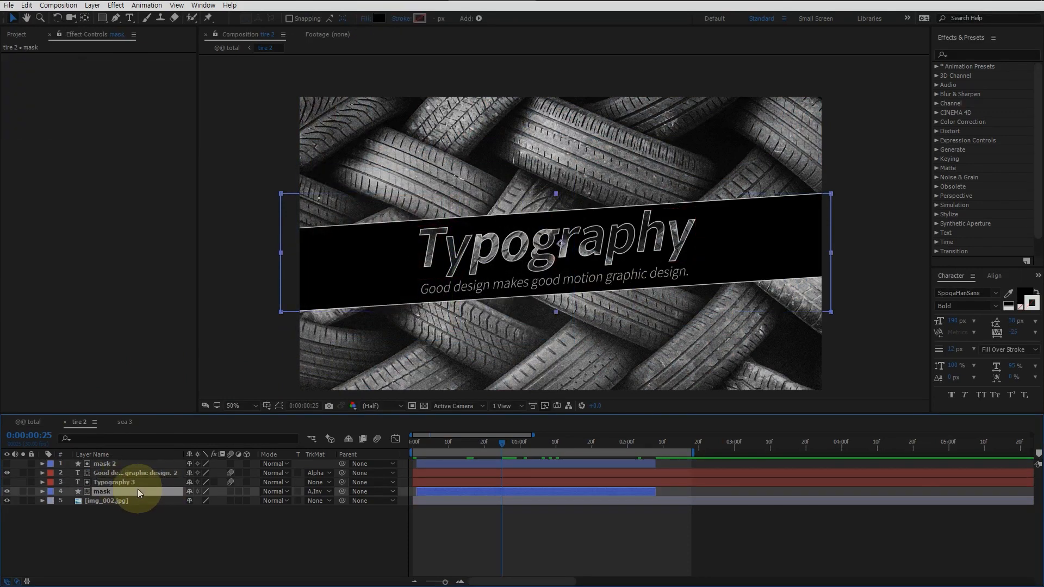
pyautogui.click(318, 492)
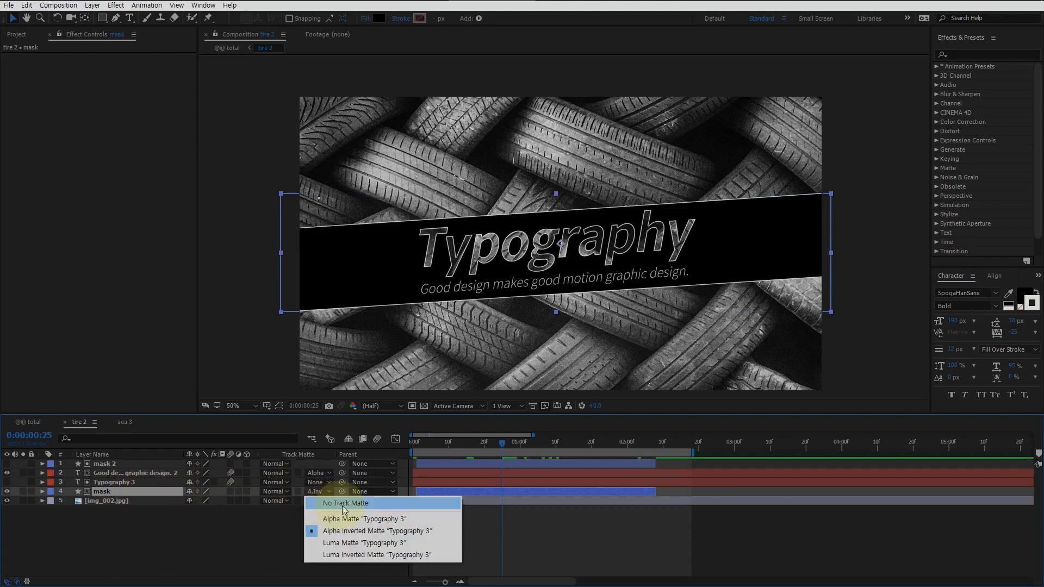
pyautogui.click(156, 491)
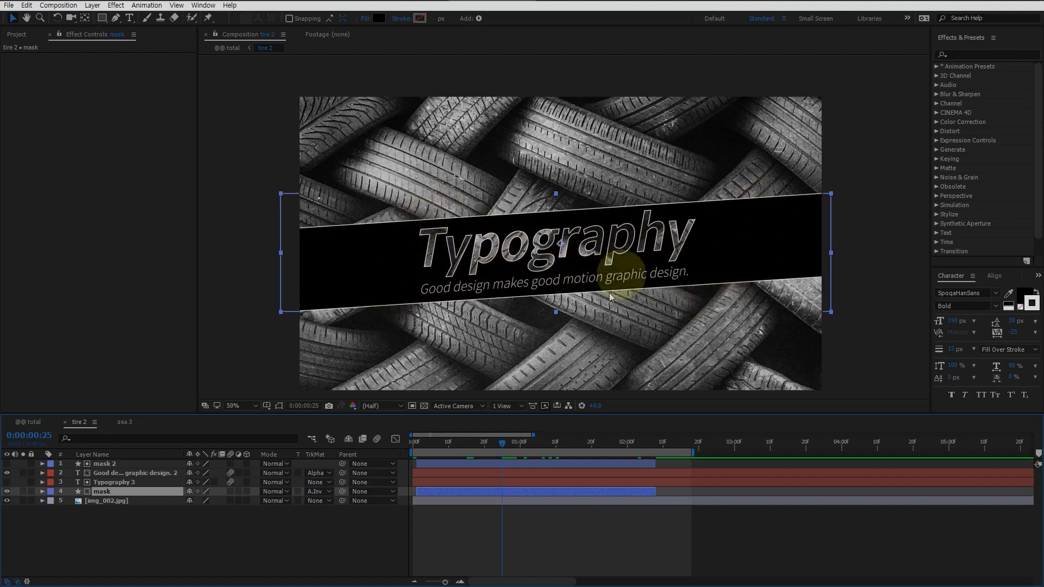
# Review the layer styles available for the mask layer, then expand its Stroke style to inspect the settings.
pyautogui.rightClick(125, 492)
pyautogui.moveTo(211, 191)
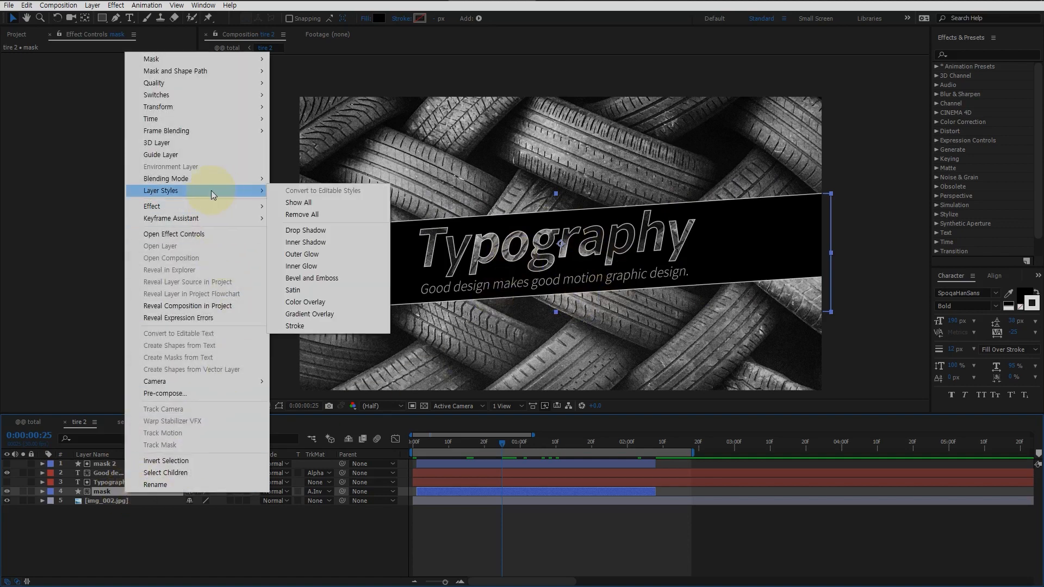
pyautogui.click(109, 489)
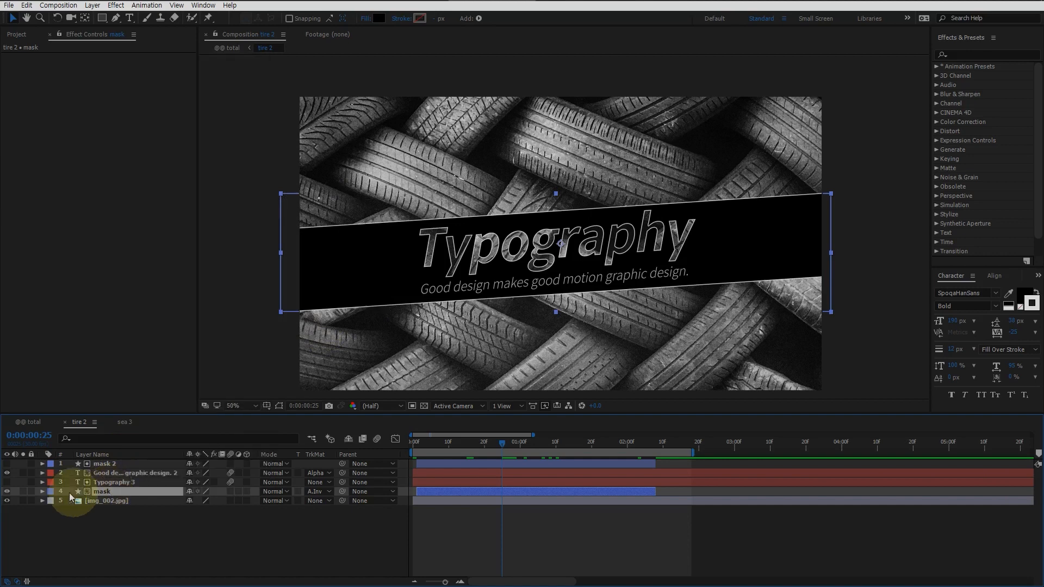
pyautogui.click(43, 492)
pyautogui.click(50, 519)
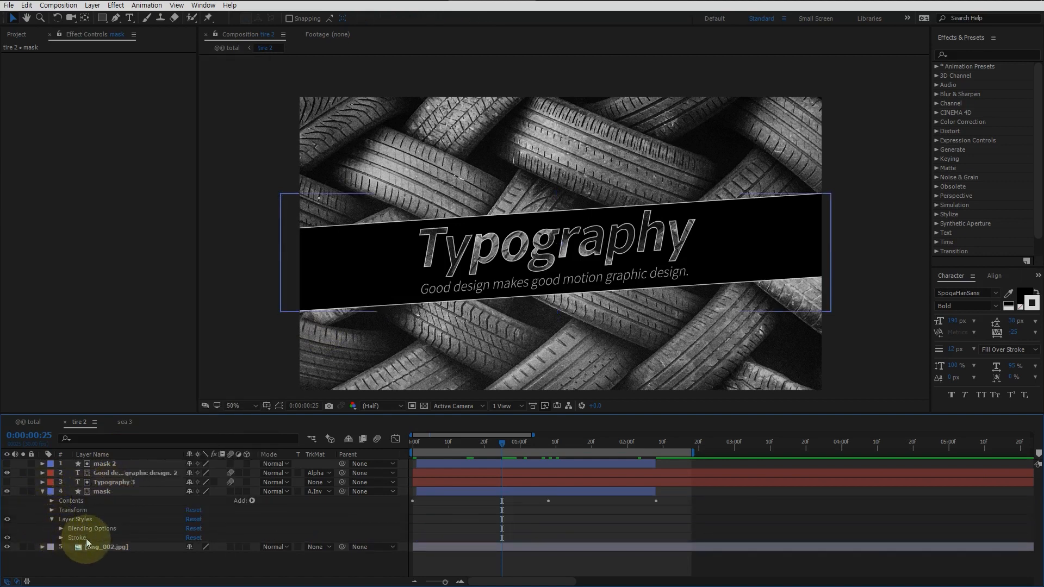
pyautogui.click(81, 539)
pyautogui.click(62, 538)
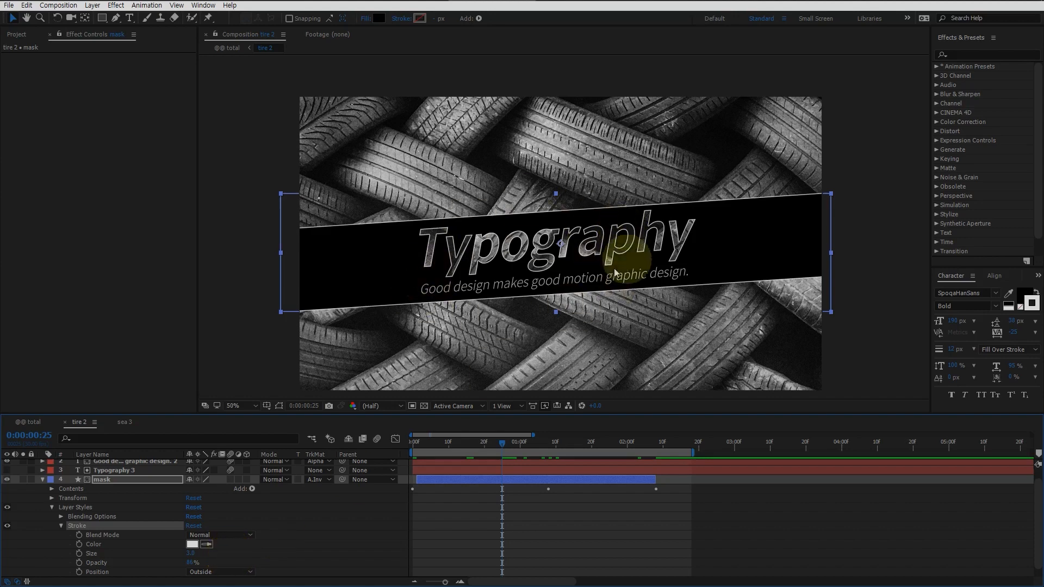
# Compare the Typography 3 and mask layers, step back to 0:00:00:21, and return to the @@ total composition.
pyautogui.click(631, 256)
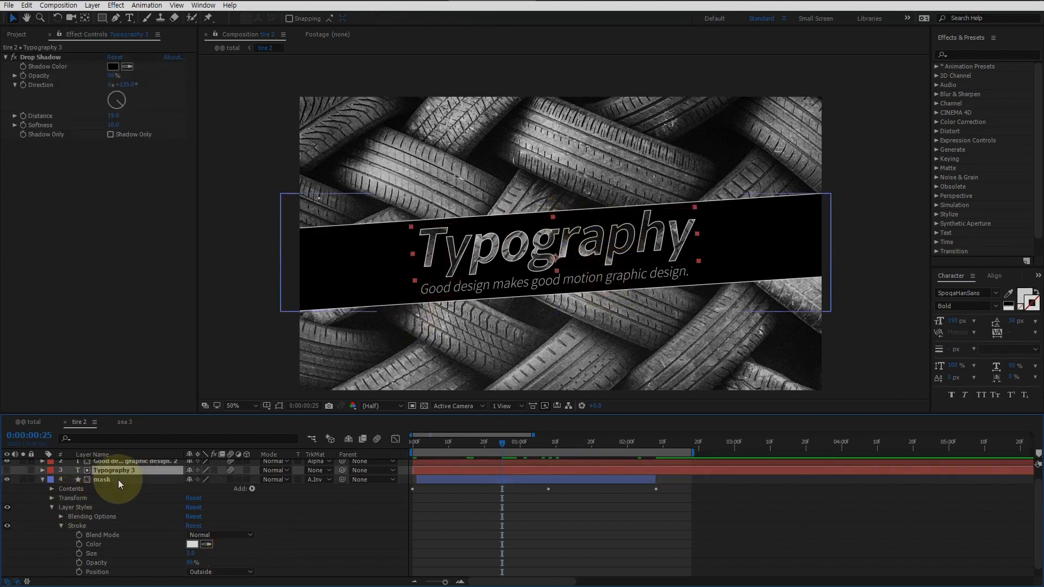
pyautogui.click(118, 479)
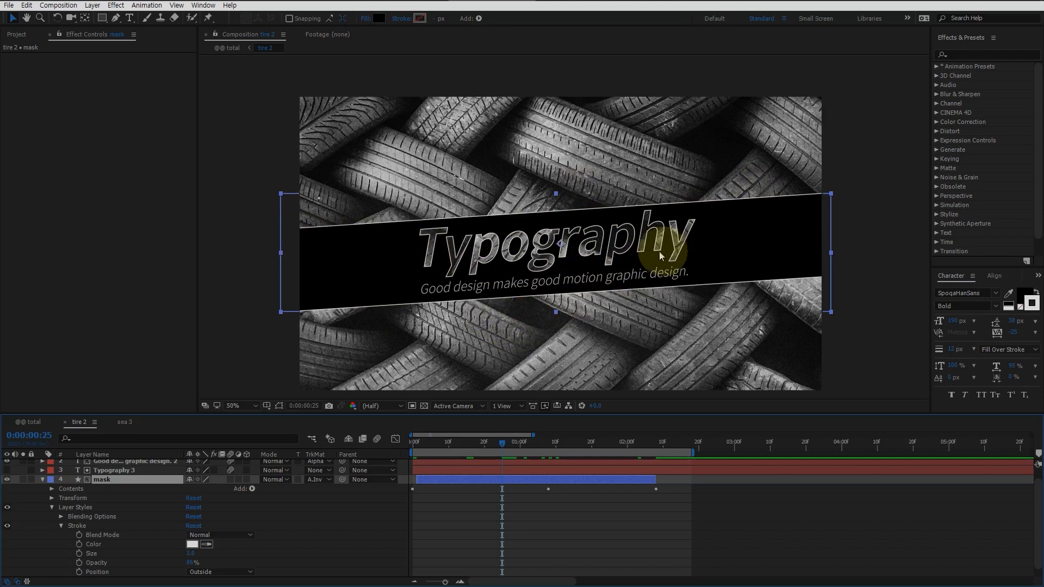
pyautogui.press('pageup')
pyautogui.press('pageup')
pyautogui.press('pageup')
pyautogui.press('pageup')
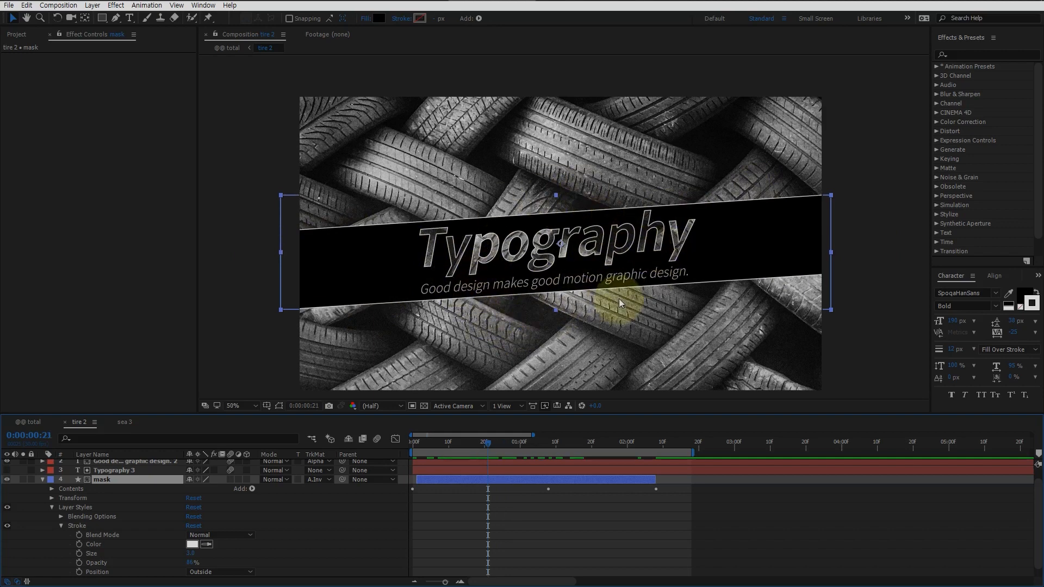
pyautogui.hotkey('shift', 'Escape')
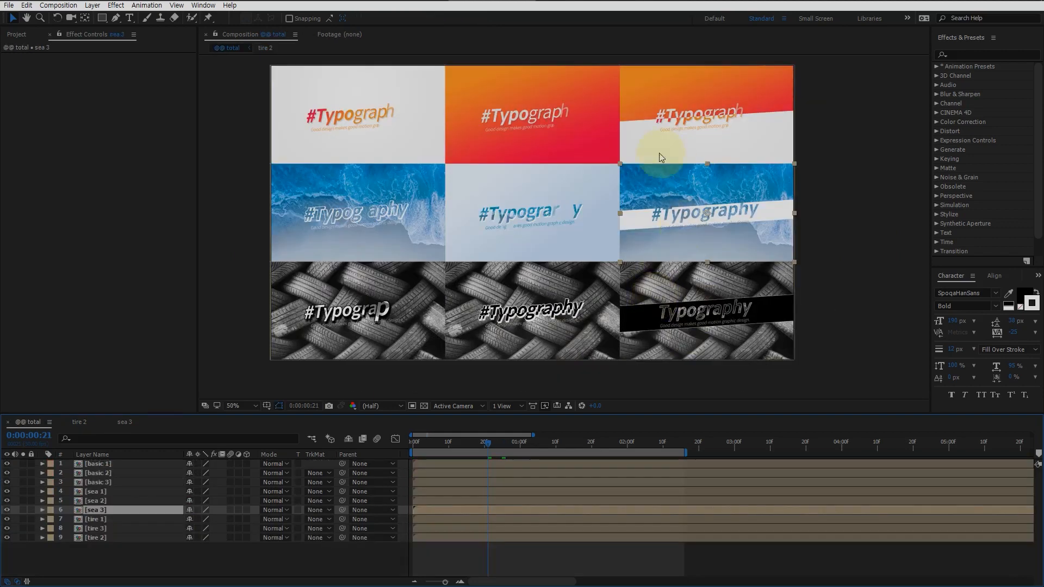